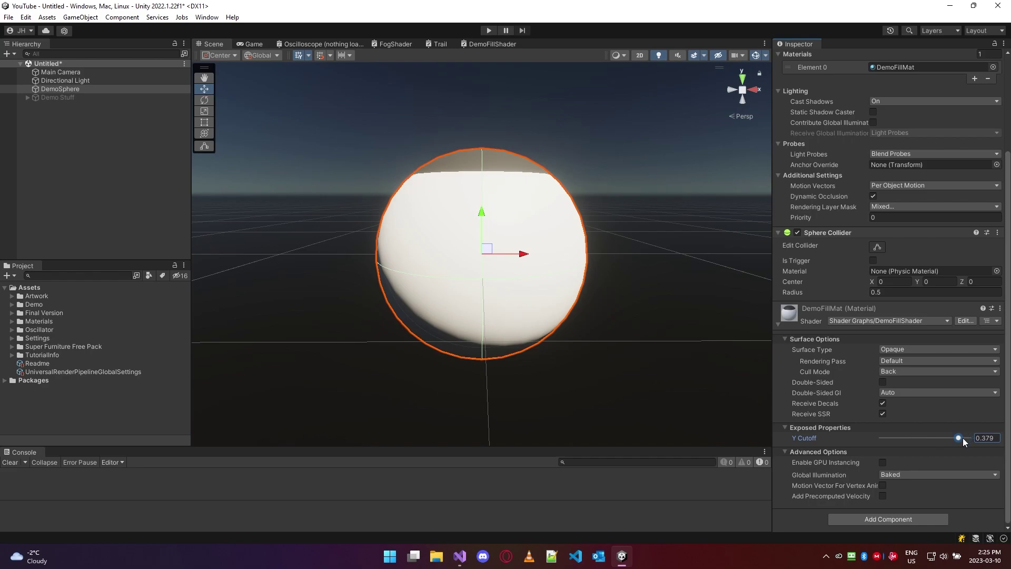
# Adjust DemoFillMat's Y Cutoff back and forth, settling at 0.029 so white fills the sphere's lower half
pyautogui.moveTo(960, 439); pyautogui.dragTo(919, 440)
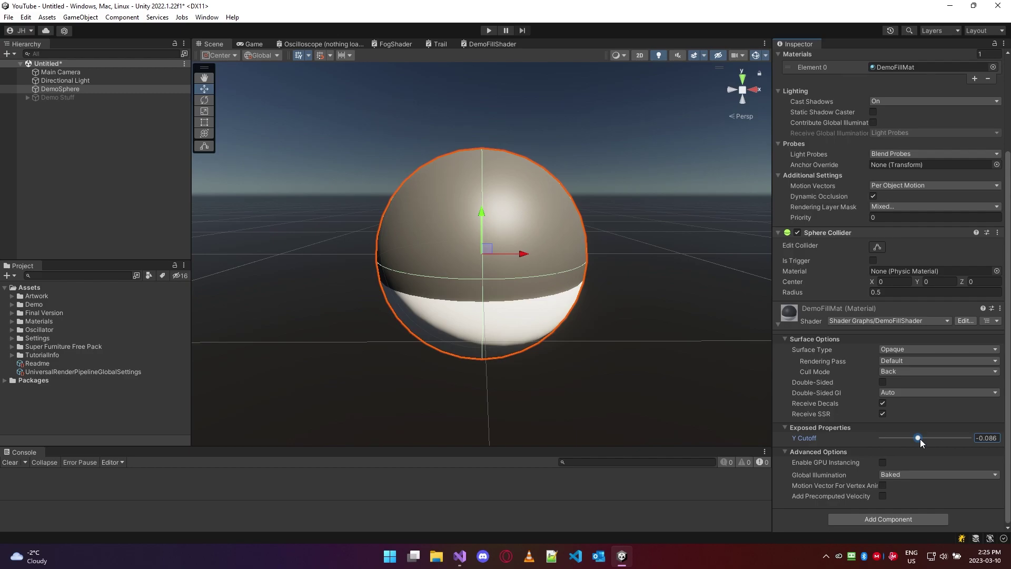
pyautogui.moveTo(920, 438)
pyautogui.mouseDown()
pyautogui.moveTo(905, 438)
pyautogui.moveTo(962, 437)
pyautogui.moveTo(902, 437)
pyautogui.moveTo(940, 437)
pyautogui.moveTo(910, 439)
pyautogui.mouseUp()
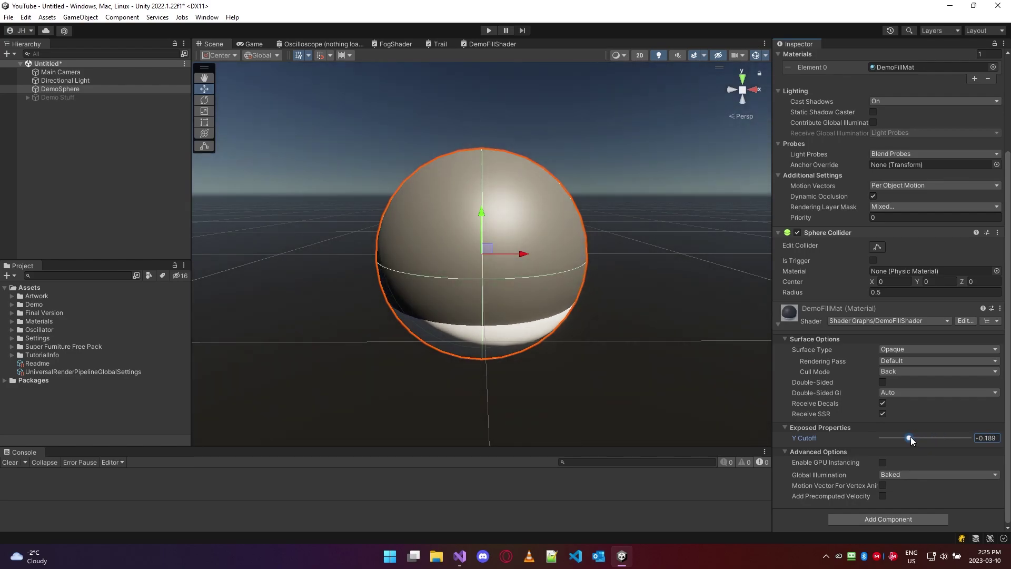
pyautogui.moveTo(674, 334); pyautogui.dragTo(769, 418, button='right')
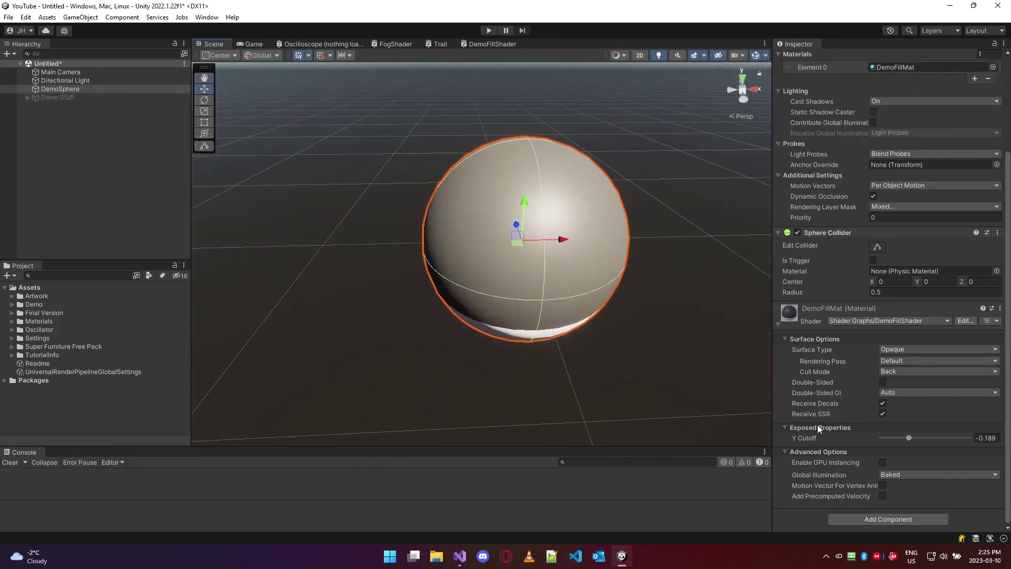
pyautogui.moveTo(903, 434); pyautogui.dragTo(928, 437)
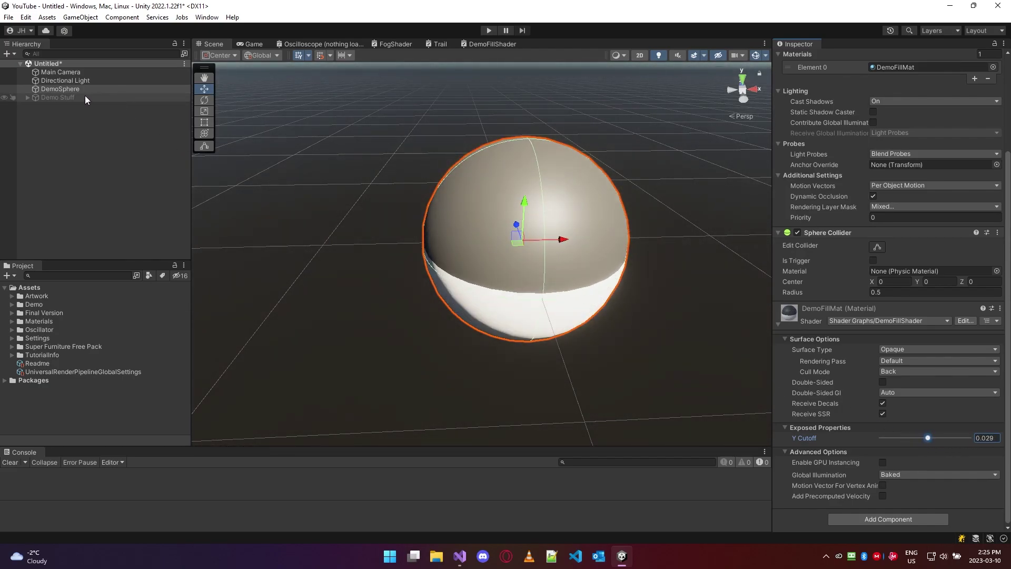
# Select DemoSphere and deactivate it so it disappears from the scene
pyautogui.click(52, 116)
pyautogui.scroll(3, 451, 226)
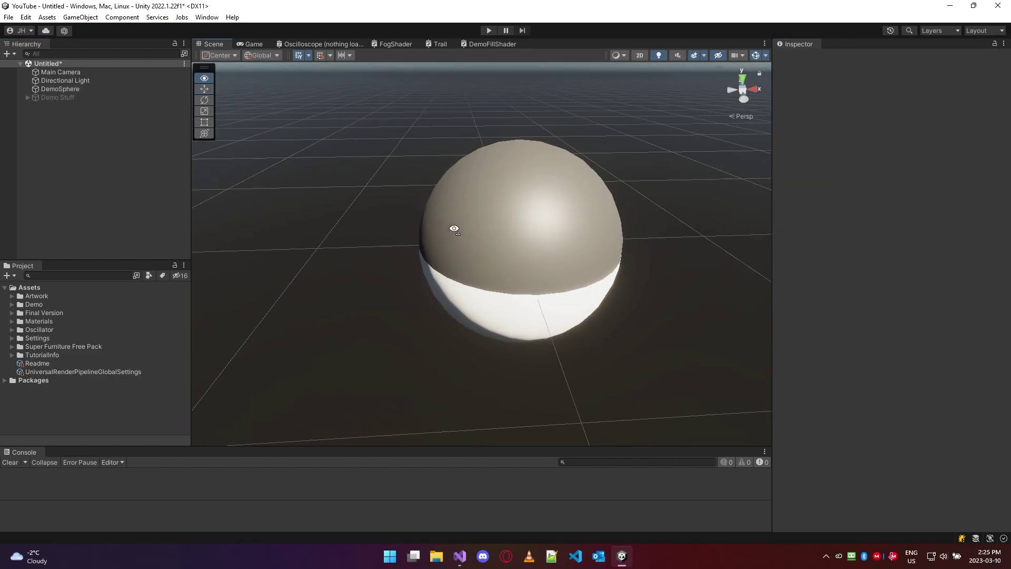
pyautogui.scroll(-4, 471, 223)
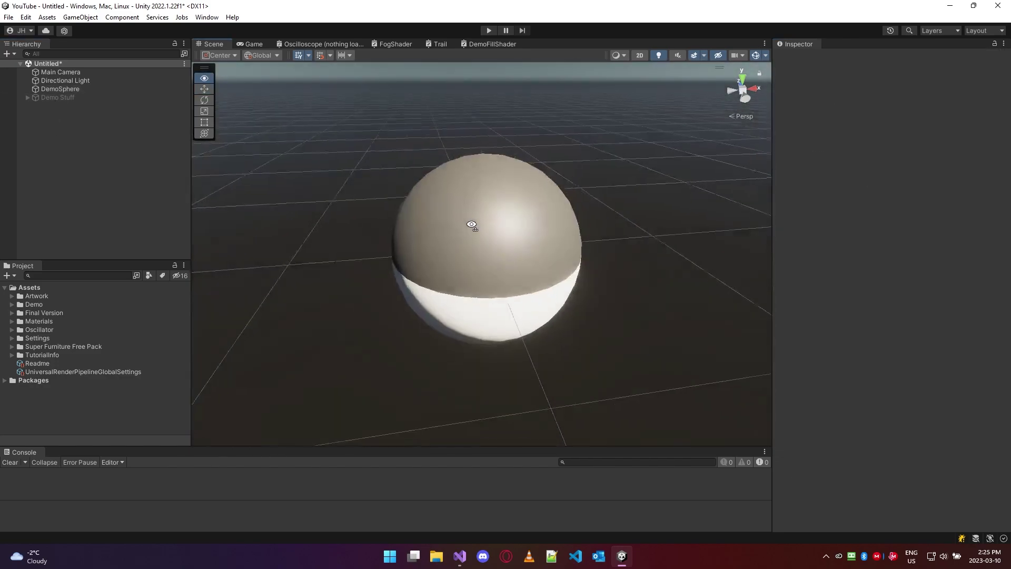
pyautogui.click(67, 89)
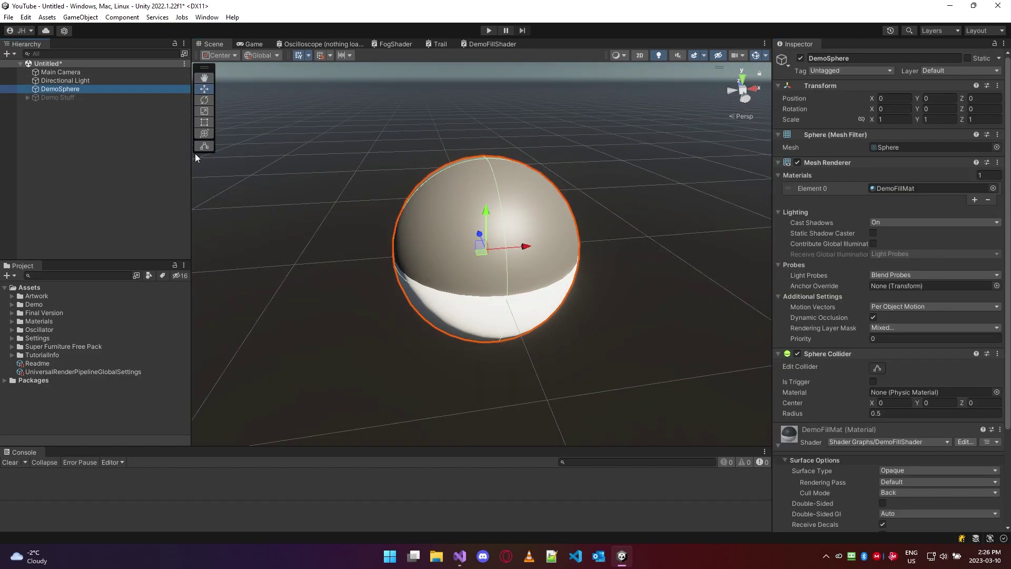
pyautogui.click(800, 57)
# Create an empty GameObject in the Hierarchy named FillManager
pyautogui.click(80, 135)
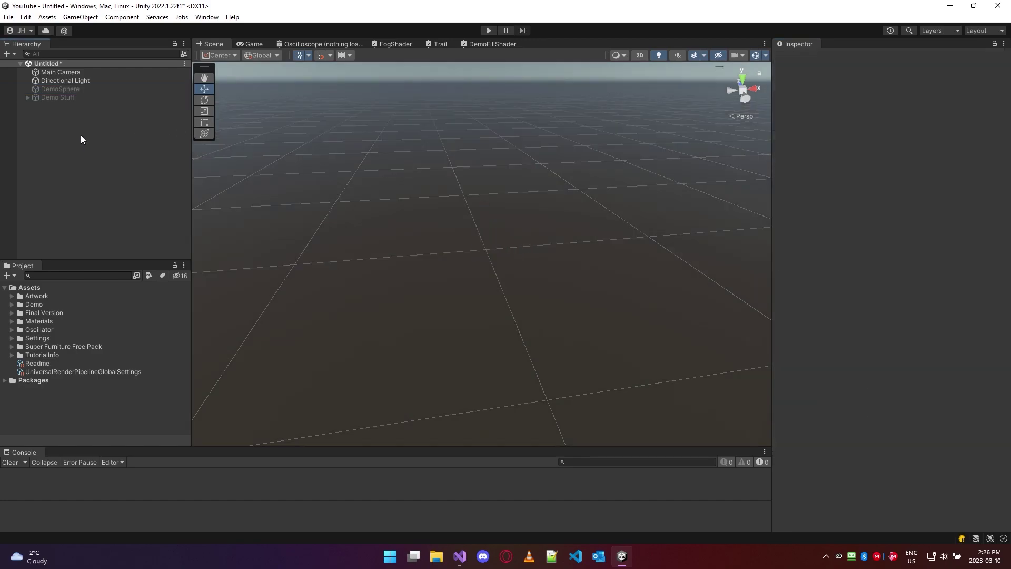
pyautogui.rightClick(65, 129)
pyautogui.click(134, 261)
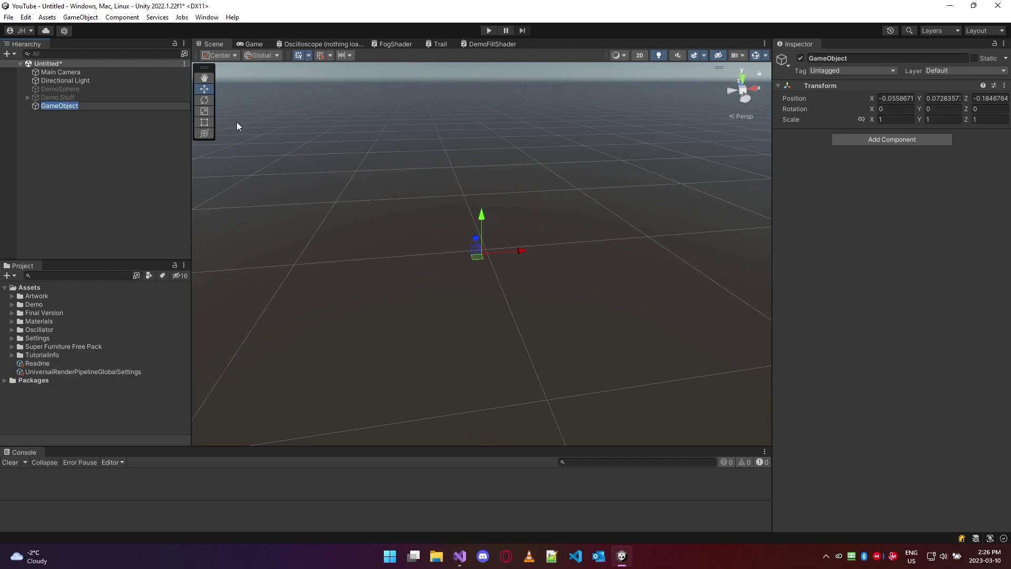
pyautogui.write('FillManager')
pyautogui.press('Return')
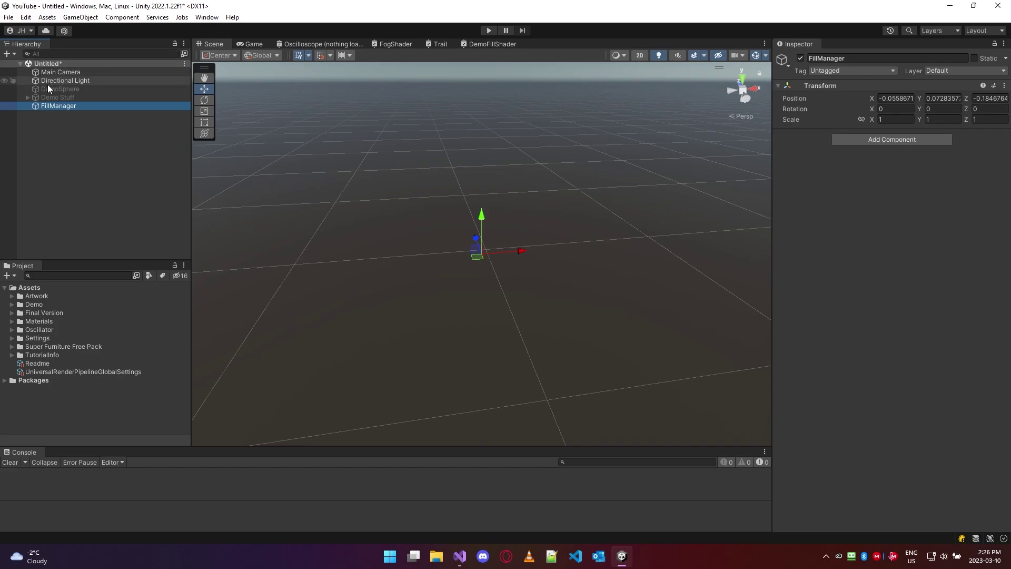
# Expand Demo Stuff and toggle the active state of Sphere 1 through Sphere 1 (12)
pyautogui.click(29, 94)
pyautogui.click(97, 104)
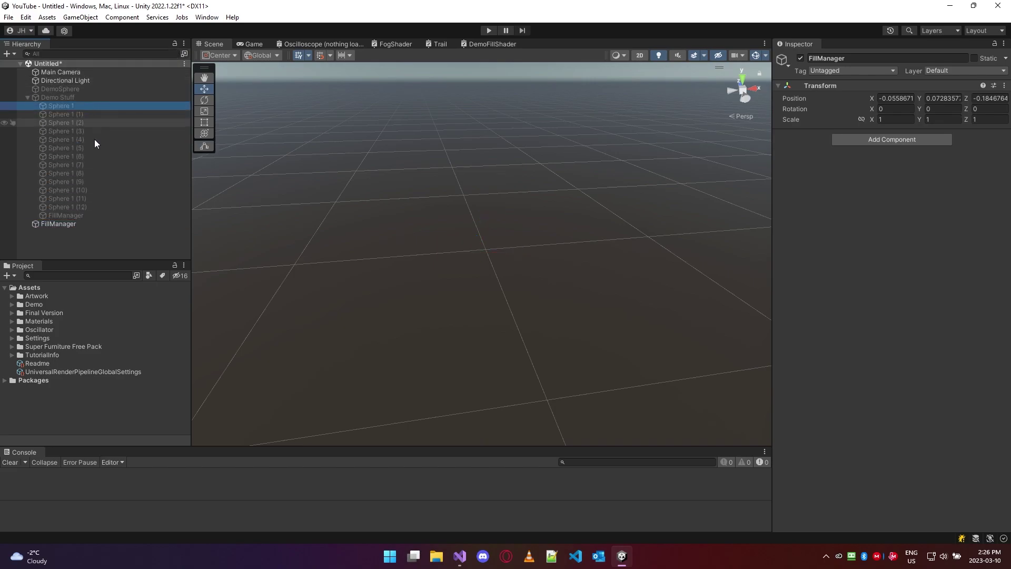
pyautogui.keyDown('shift'); pyautogui.click(87, 205); pyautogui.keyUp('shift')
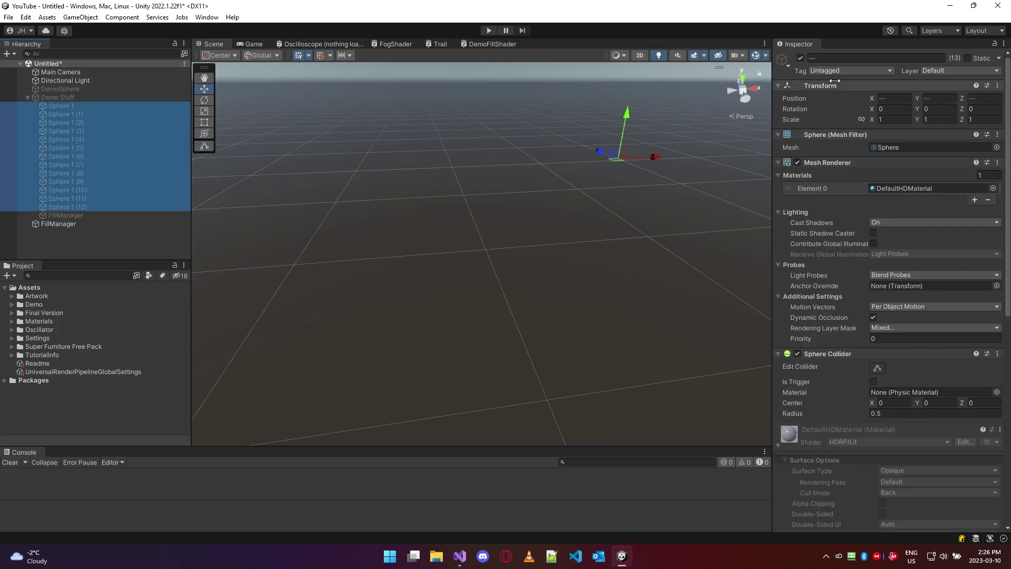
pyautogui.click(800, 58)
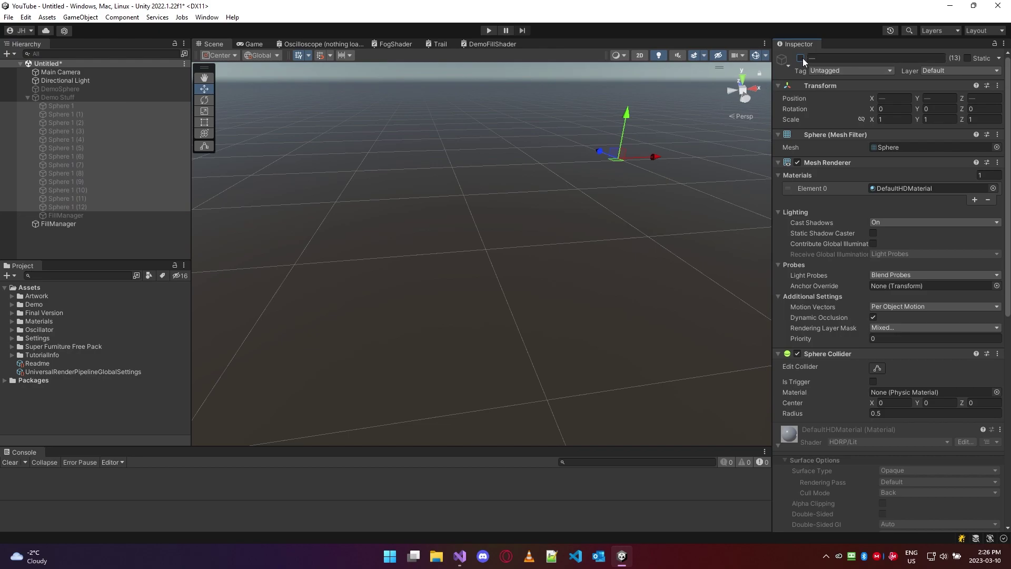
pyautogui.click(100, 215)
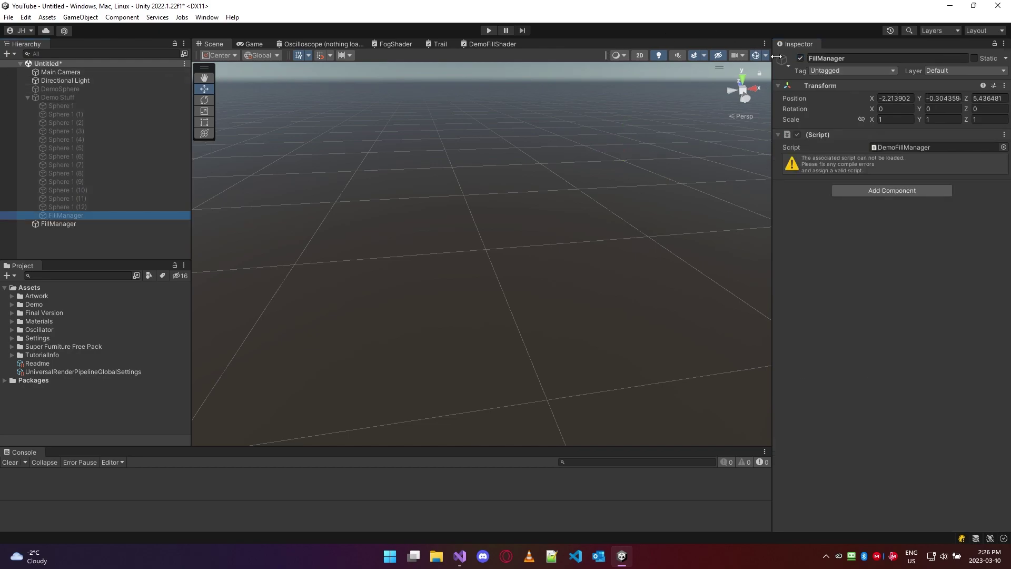
# Activate the Demo Stuff group and frame its spheres in the Scene view
pyautogui.click(58, 97)
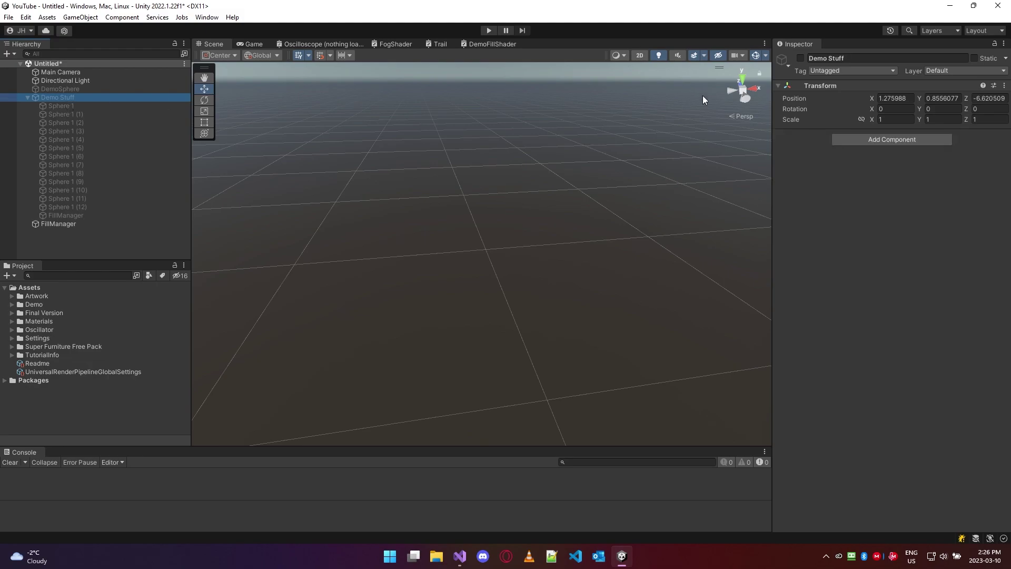
pyautogui.click(801, 58)
pyautogui.press('f')
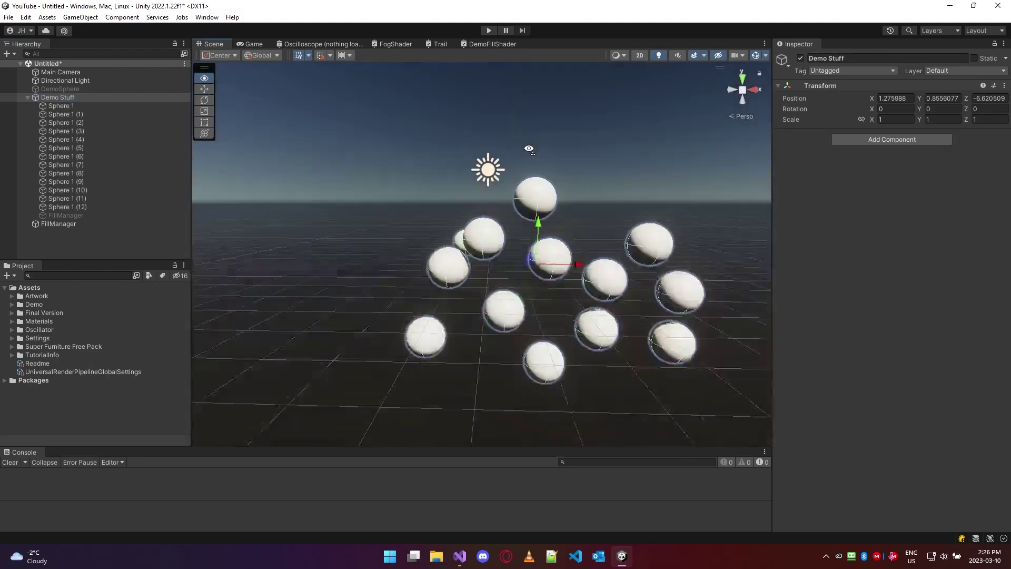
pyautogui.keyDown('alt'); pyautogui.moveTo(562, 209); pyautogui.dragTo(542, 167); pyautogui.keyUp('alt')
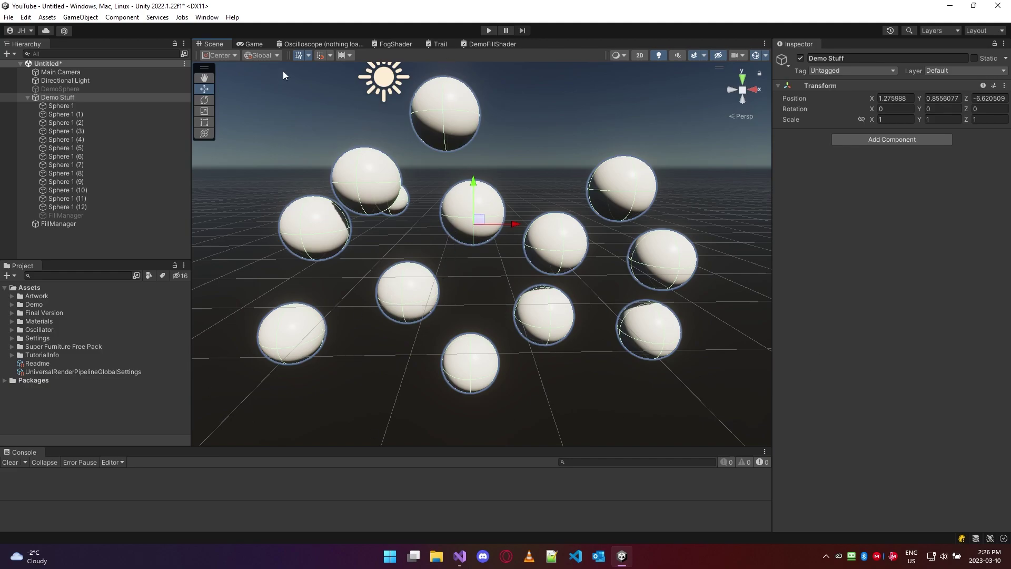
pyautogui.keyDown('alt'); pyautogui.moveTo(282, 70); pyautogui.dragTo(456, 152); pyautogui.keyUp('alt')
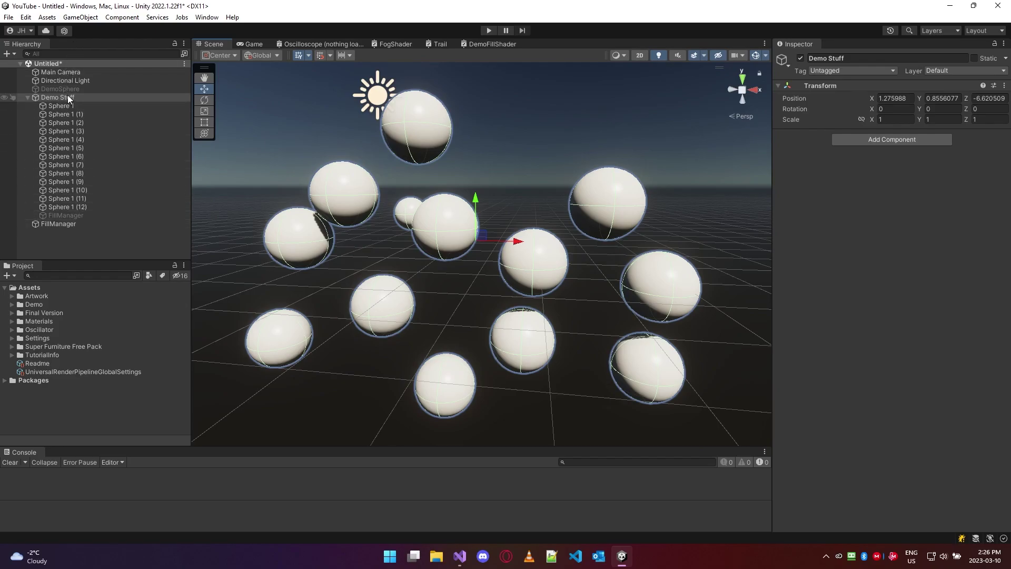
pyautogui.click(67, 224)
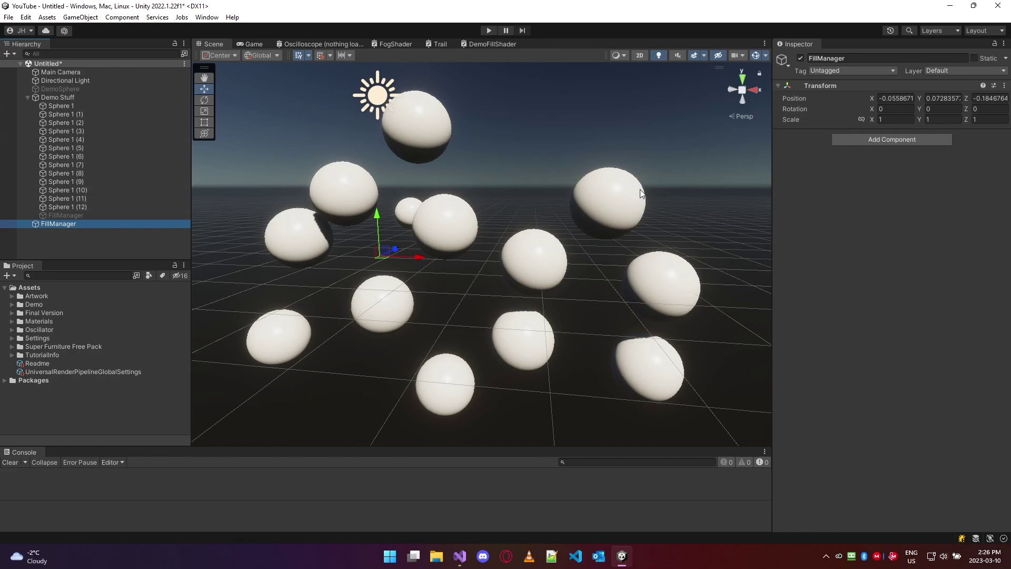
# Add a new C# script named FillManager to the Assets folder
pyautogui.rightClick(28, 287)
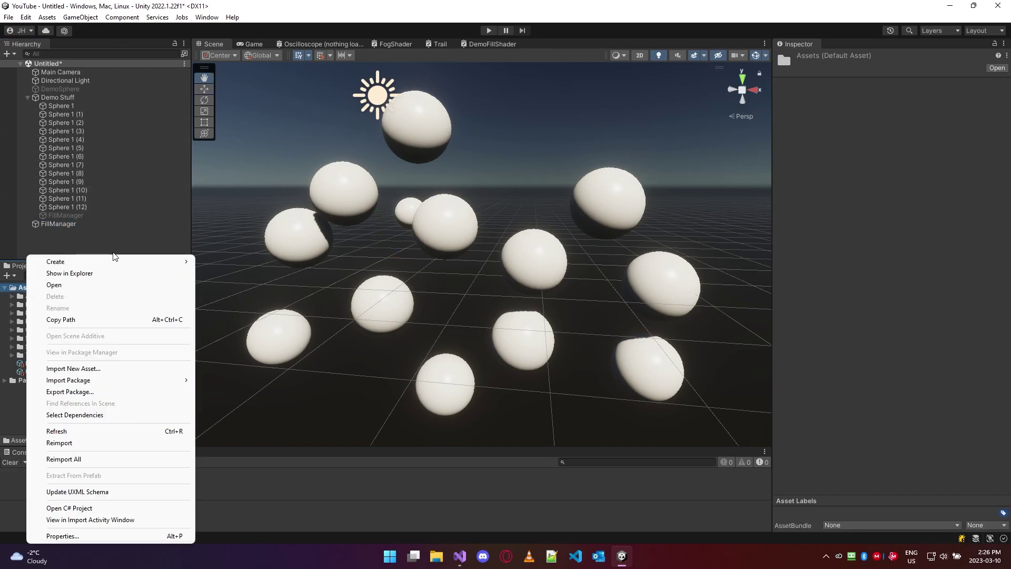
pyautogui.moveTo(115, 261)
pyautogui.click(248, 45)
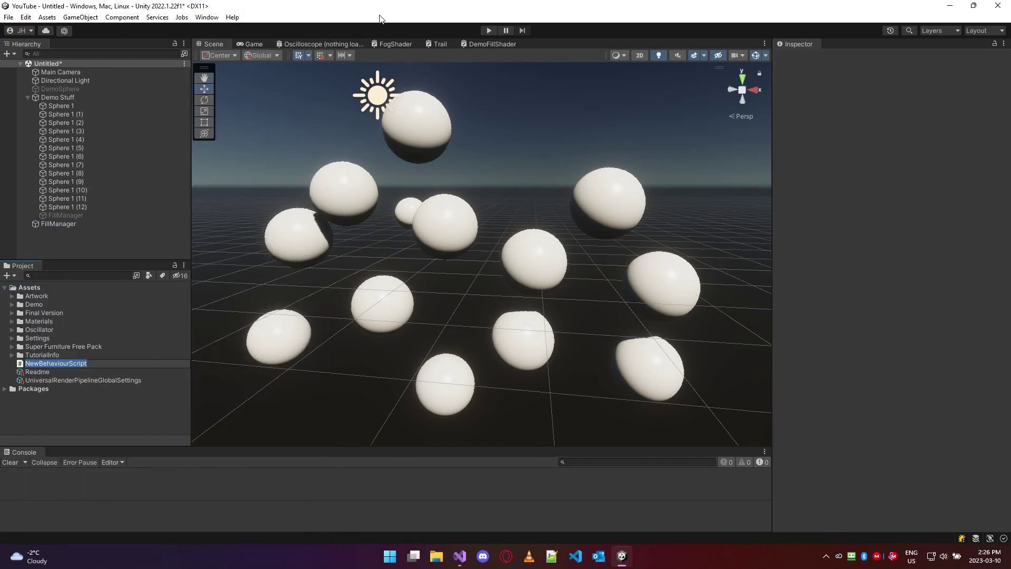
pyautogui.write('FillManager')
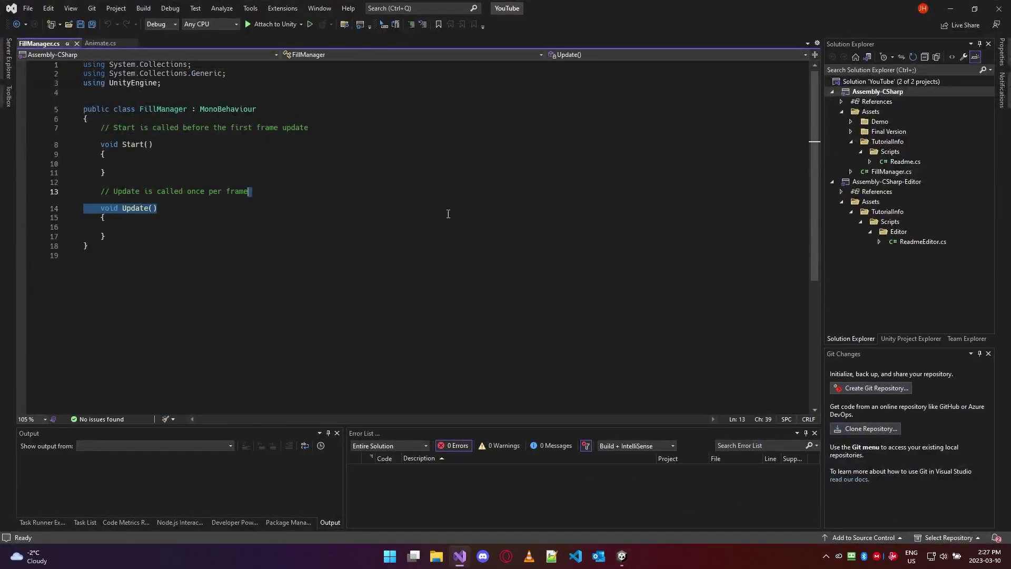
# Delete the default Start method and its comments from FillManager.cs
pyautogui.click(448, 233)
pyautogui.press('Up')
pyautogui.press('Up')
pyautogui.press('Up')
pyautogui.press('Up')
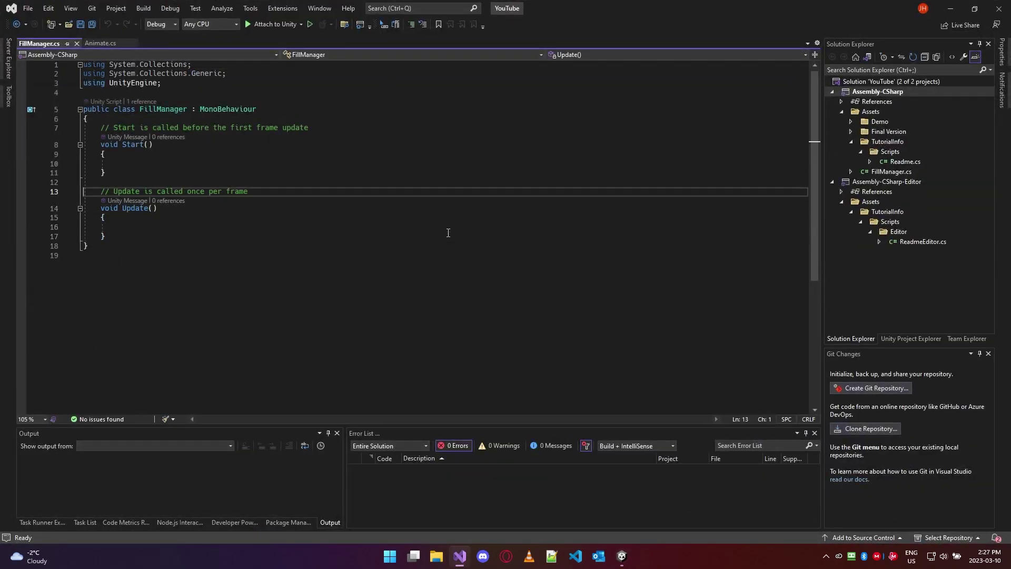
pyautogui.press('End')
pyautogui.hotkey('shift', 'Home')
pyautogui.hotkey('shift', 'Up')
pyautogui.hotkey('shift', 'Up')
pyautogui.hotkey('shift', 'Up')
pyautogui.hotkey('shift', 'Up')
pyautogui.hotkey('shift', 'Up')
pyautogui.hotkey('shift', 'Up')
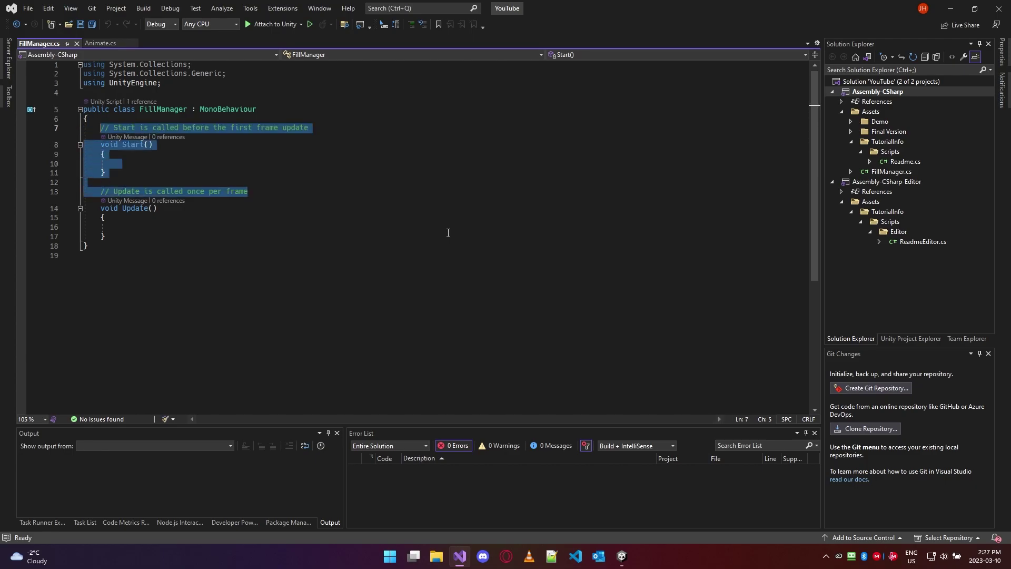
pyautogui.press('Delete')
pyautogui.press('Return')
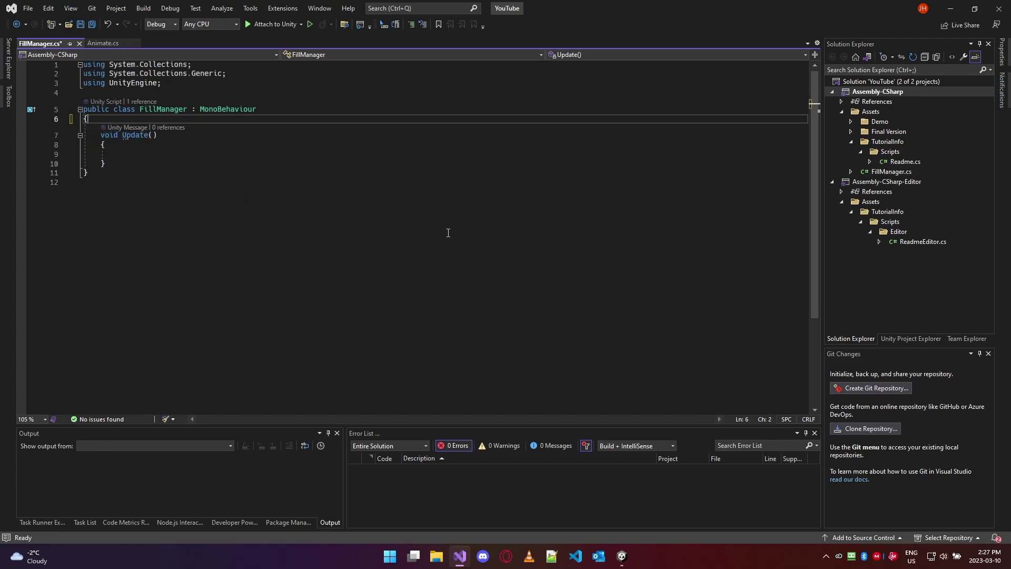
pyautogui.press('Up')
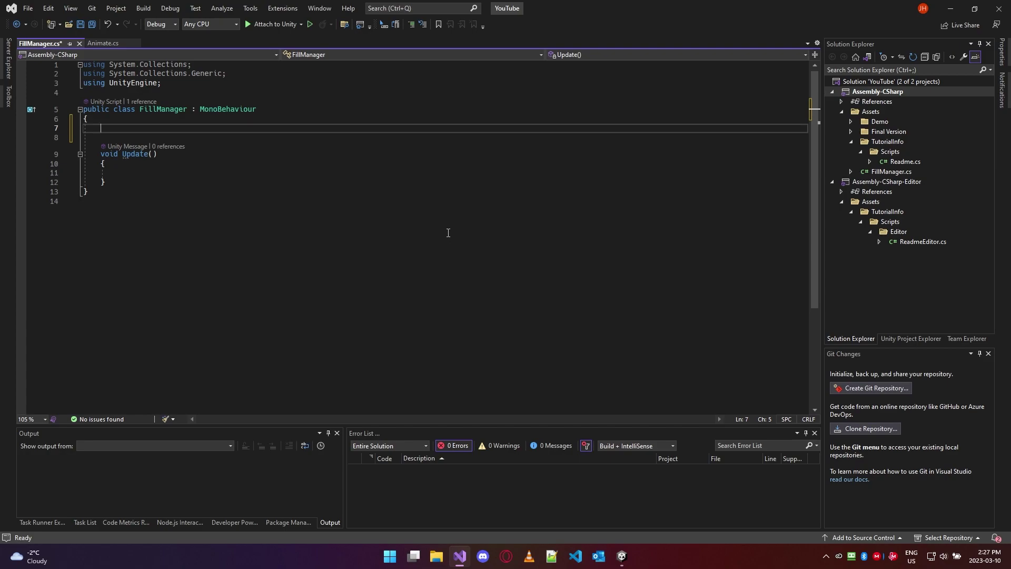
# Declare a [SerializeField] GameObject[] gameObjects field in the class
pyautogui.write('GameObje')
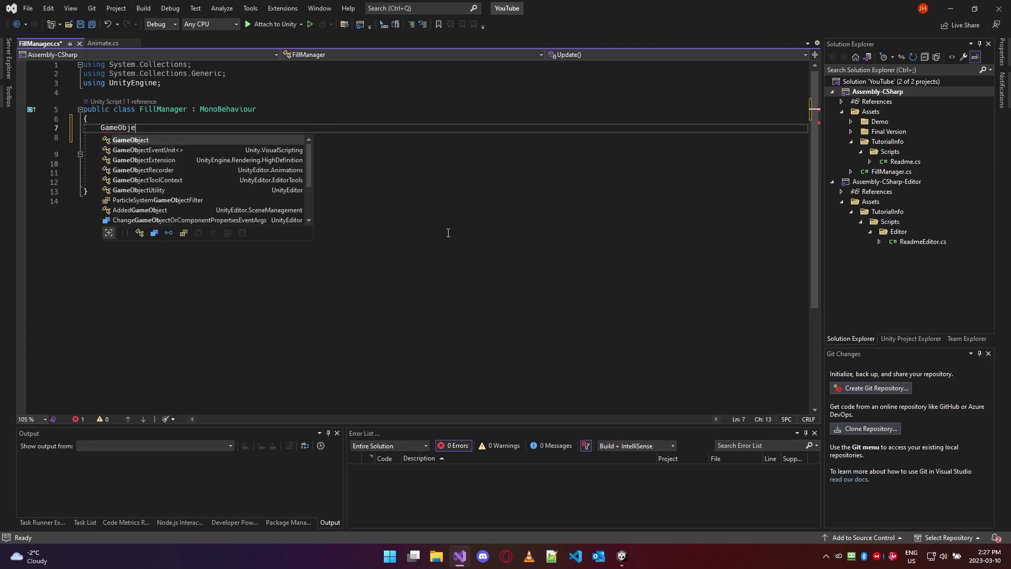
pyautogui.write('ct[] ')
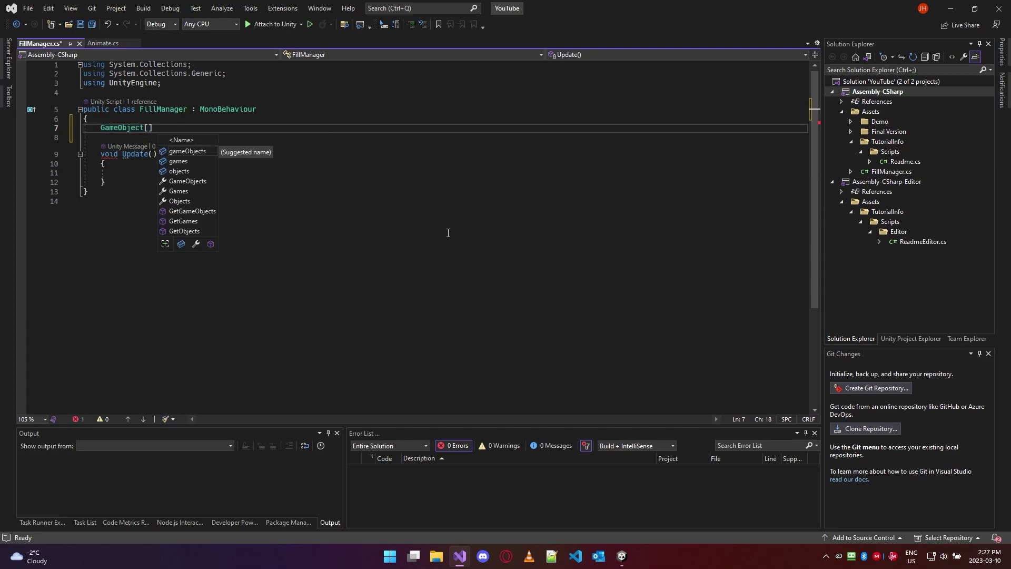
pyautogui.write('gameObject')
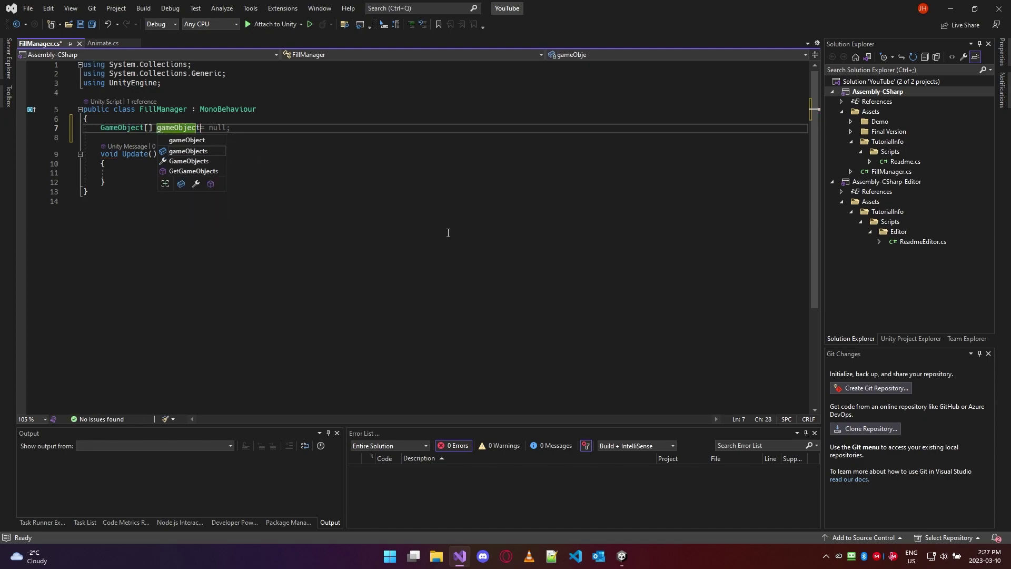
pyautogui.write('s;')
pyautogui.press('Home')
pyautogui.press('Return')
pyautogui.press('Up')
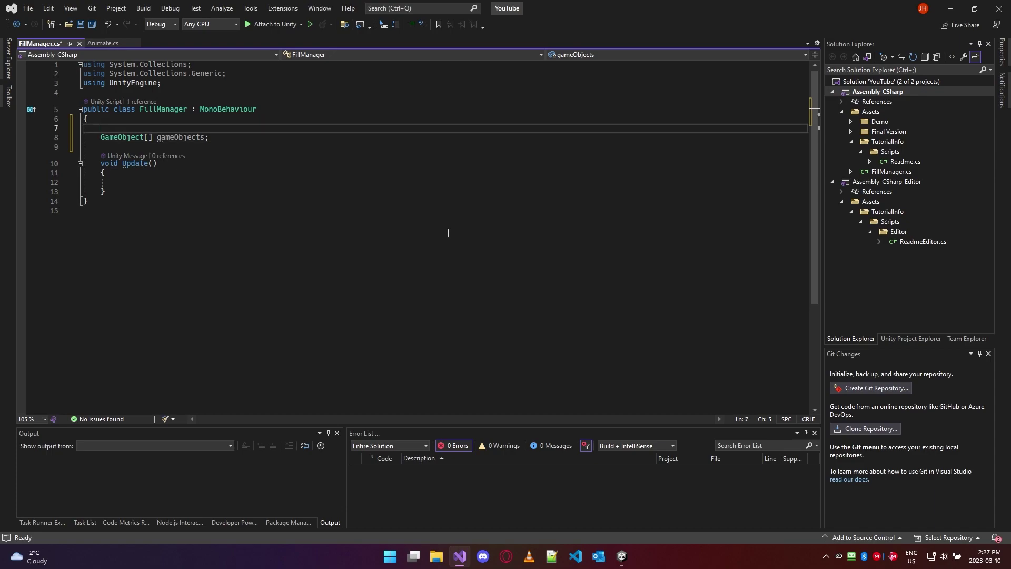
pyautogui.write('[Seriali')
pyautogui.press('Tab')
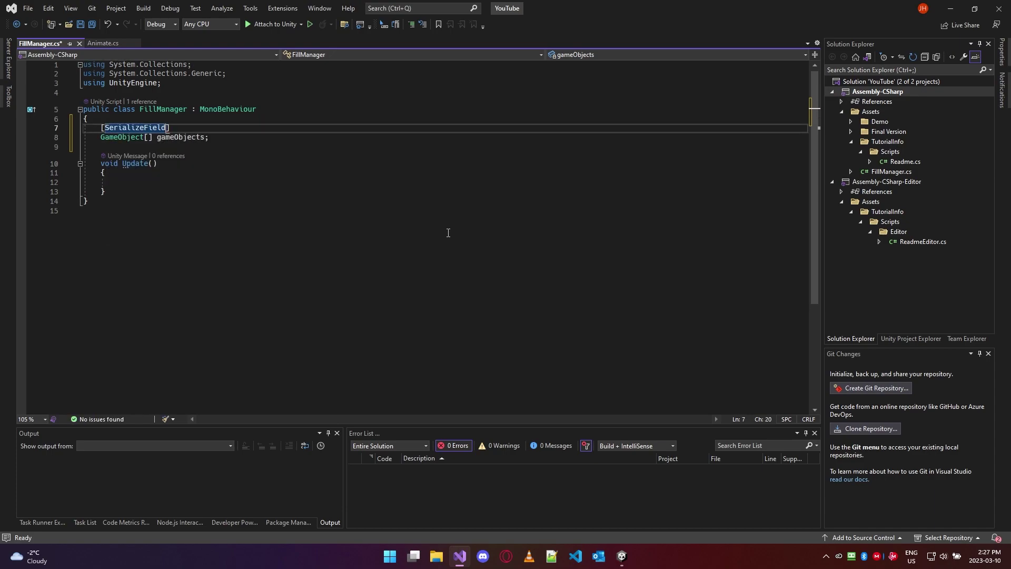
pyautogui.press('Down')
pyautogui.press('Down')
pyautogui.press('Down')
pyautogui.press('Down')
pyautogui.press('Down')
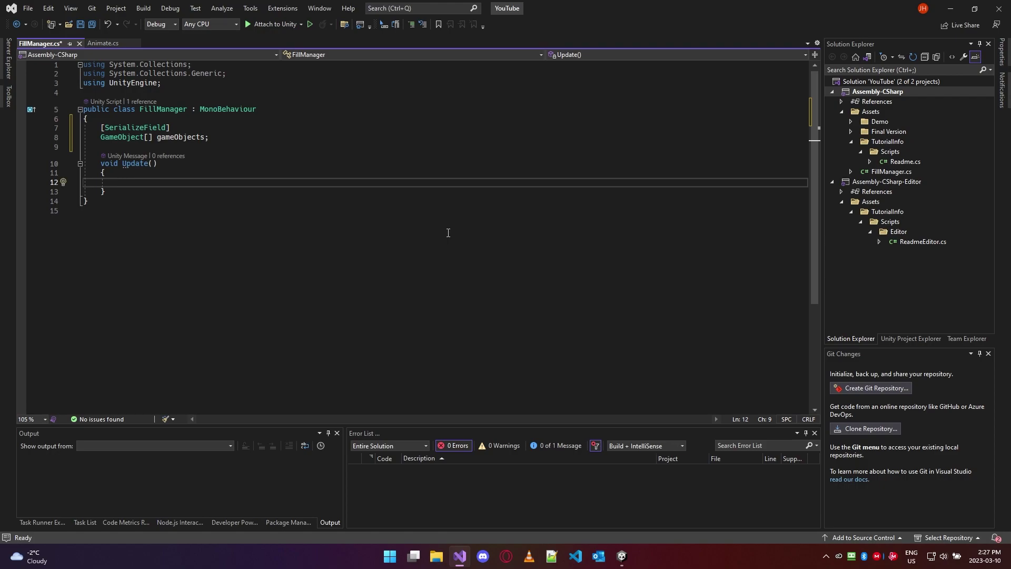
# Add an empty foreach (GameObject go in gameObjects) loop inside Update
pyautogui.write('foreach (Game')
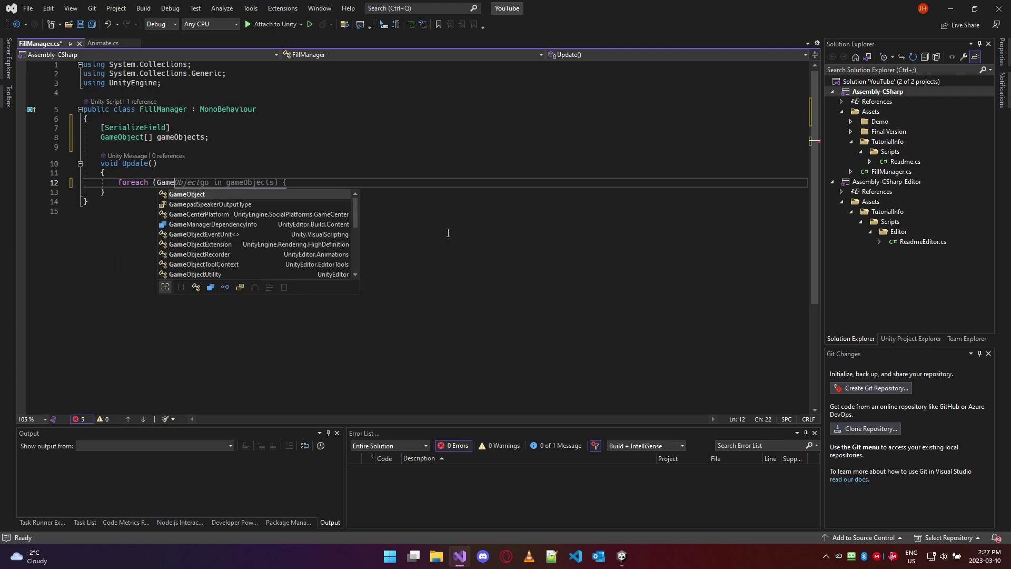
pyautogui.press('Tab')
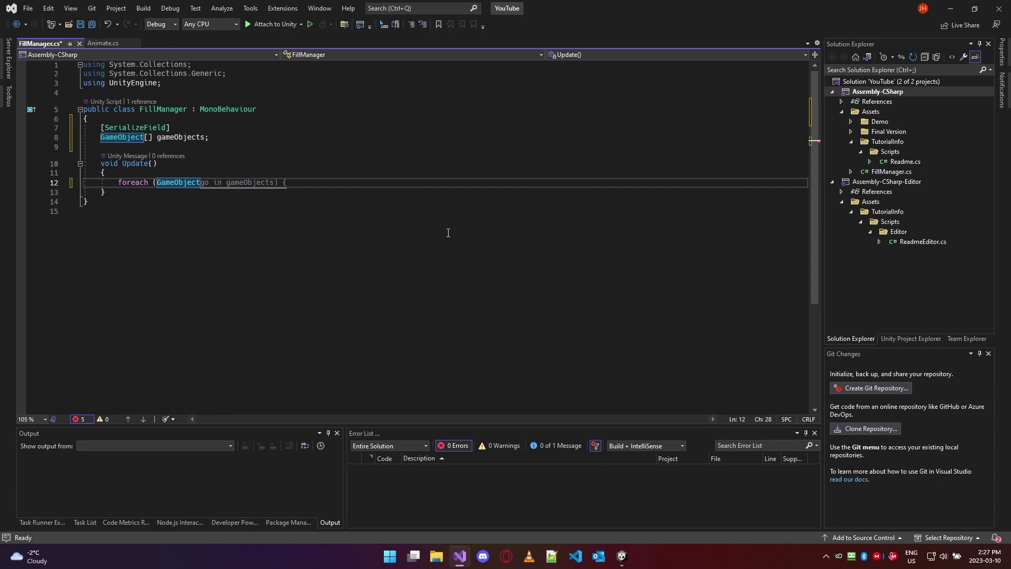
pyautogui.write('go in')
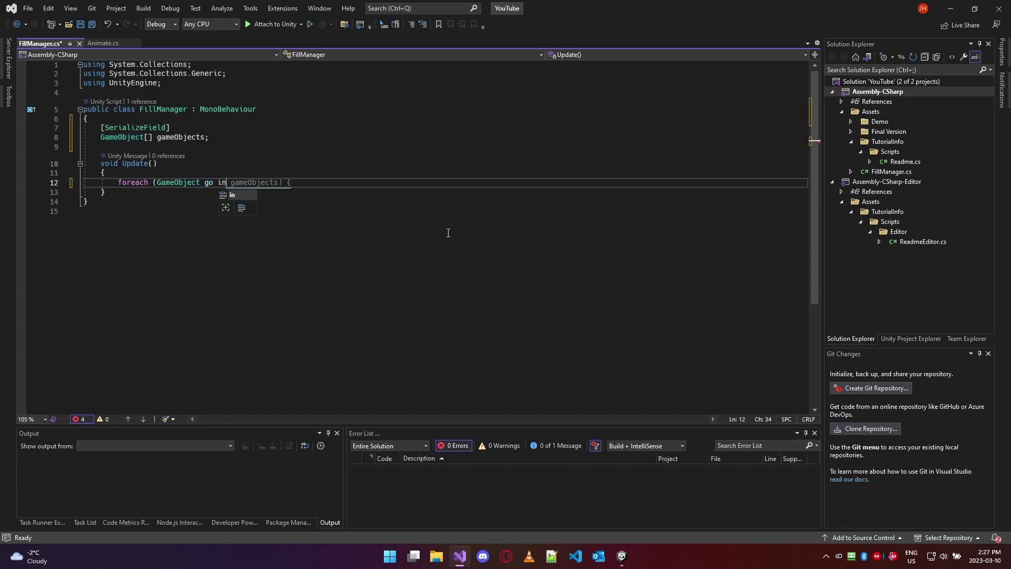
pyautogui.press('Tab')
pyautogui.press('Return')
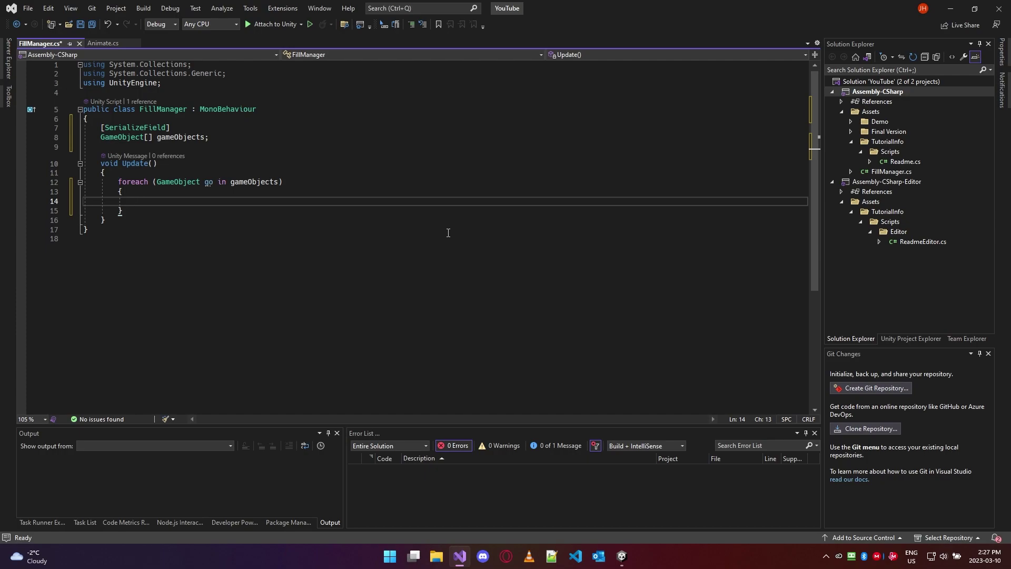
pyautogui.press('Up')
pyautogui.press('Up')
pyautogui.press('Up')
pyautogui.press('Up')
pyautogui.press('Up')
pyautogui.press('Return')
pyautogui.press('Return')
pyautogui.press('Up')
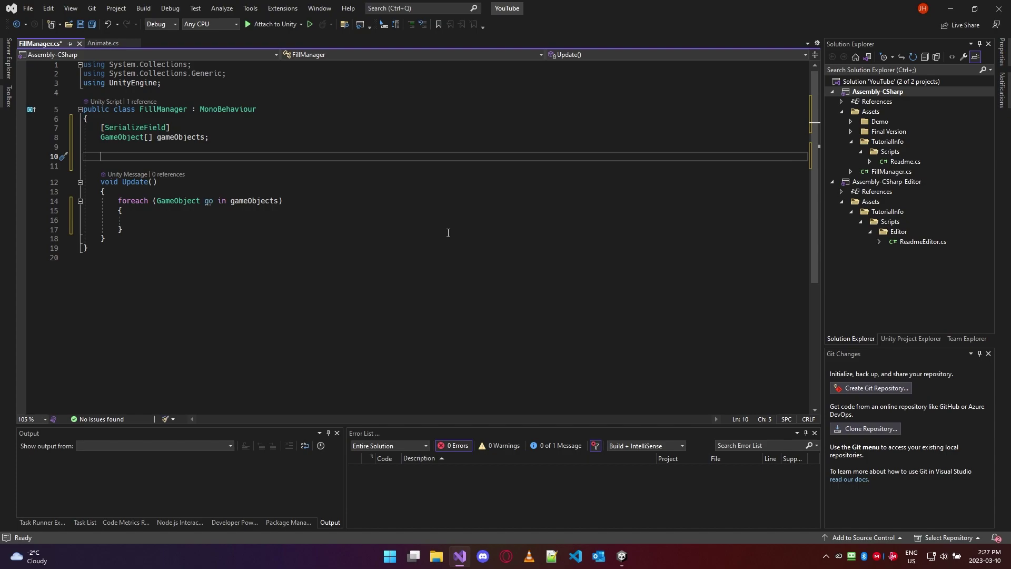
# Declare public float fillHeight above Update and begin an if condition in the loop
pyautogui.write('public floa')
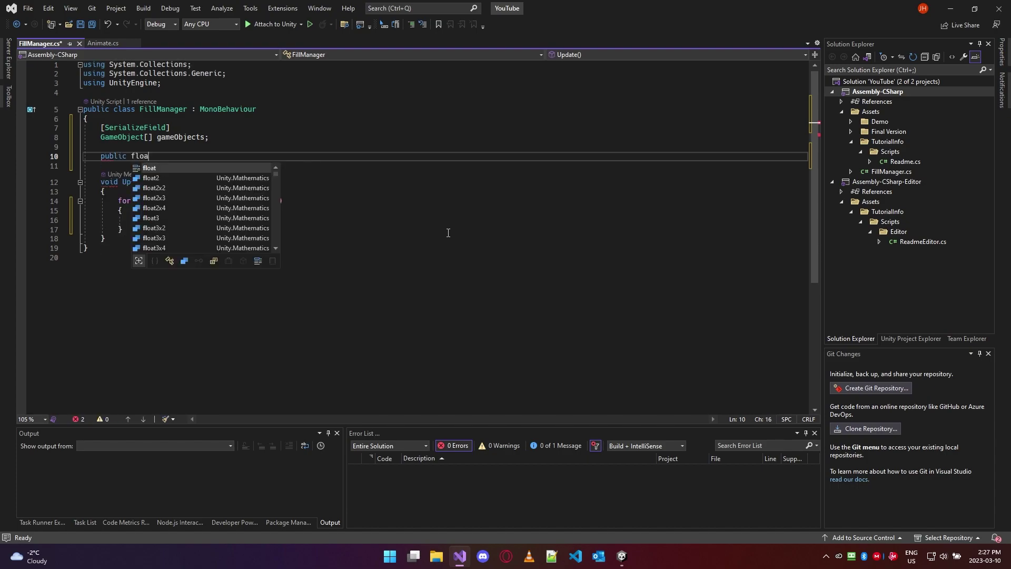
pyautogui.write('t fillHeight')
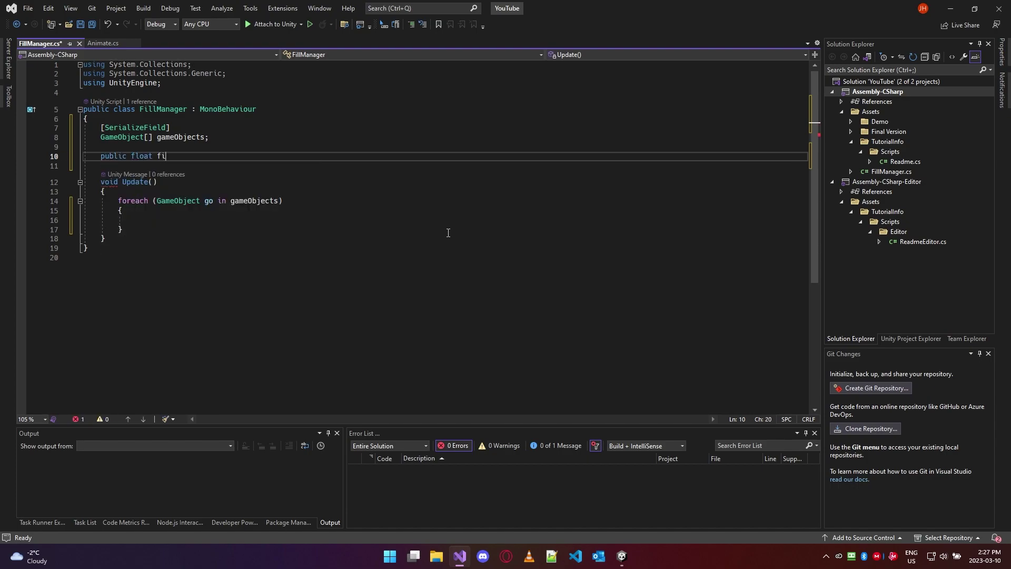
pyautogui.press('Down')
pyautogui.press('Down')
pyautogui.press('Down')
pyautogui.press('Down')
pyautogui.press('Down')
pyautogui.press('Down')
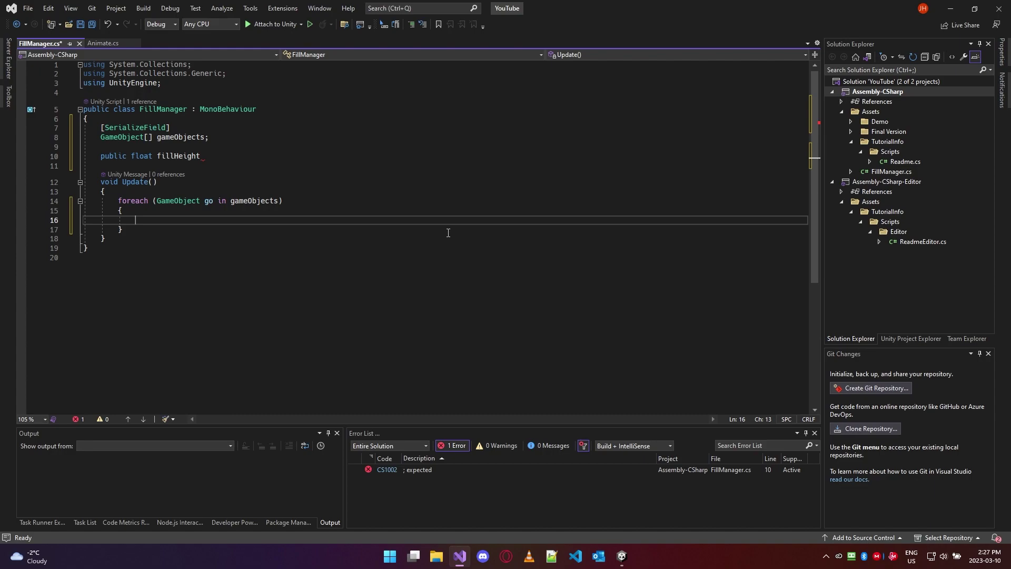
pyautogui.write('if (gameo')
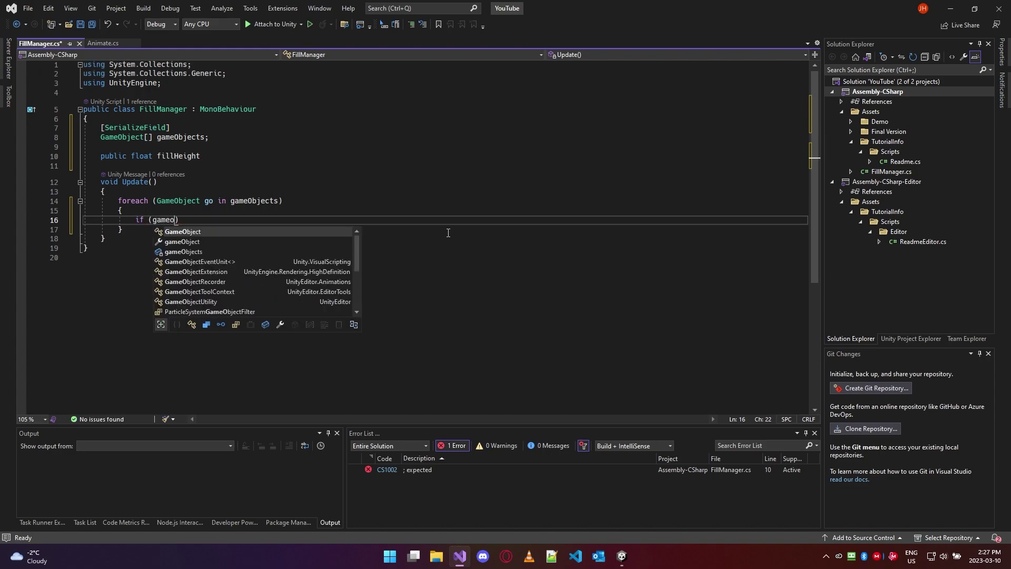
pyautogui.press('Escape')
pyautogui.hotkey('ctrl', 'space')
pyautogui.press('Escape')
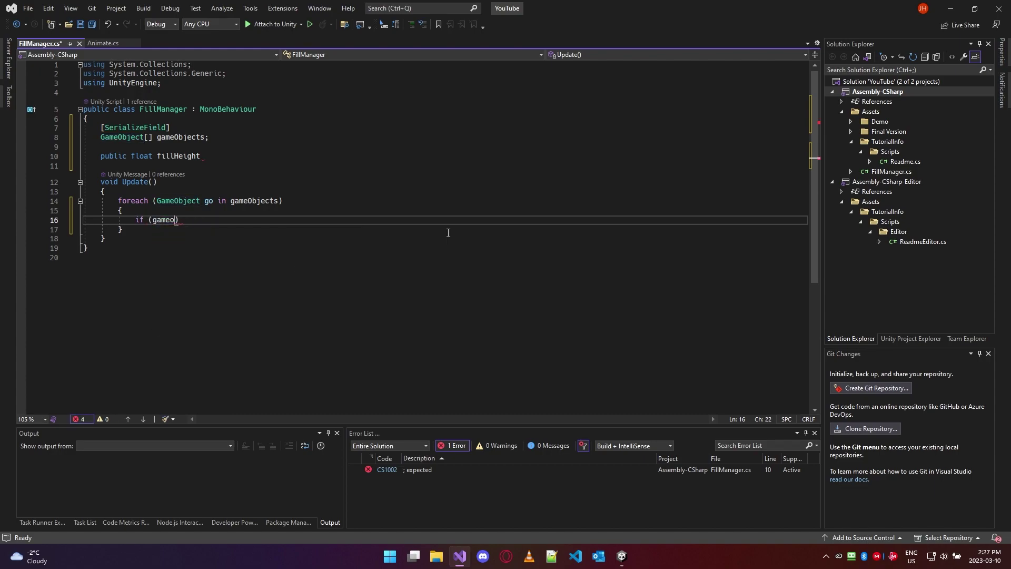
pyautogui.press('BackSpace')
pyautogui.press('BackSpace')
pyautogui.press('BackSpace')
pyautogui.press('BackSpace')
# Complete the condition if (go.transform.position.y < fillHeight) with its braces
pyautogui.write('o.tra')
pyautogui.press('Tab')
pyautogui.write('.pos')
pyautogui.press('Tab')
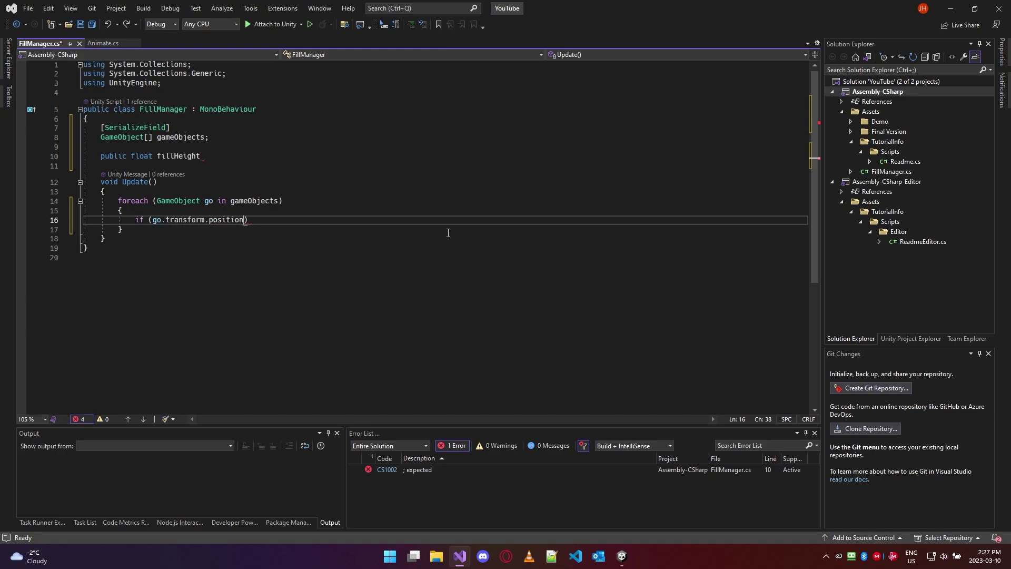
pyautogui.write('.y ')
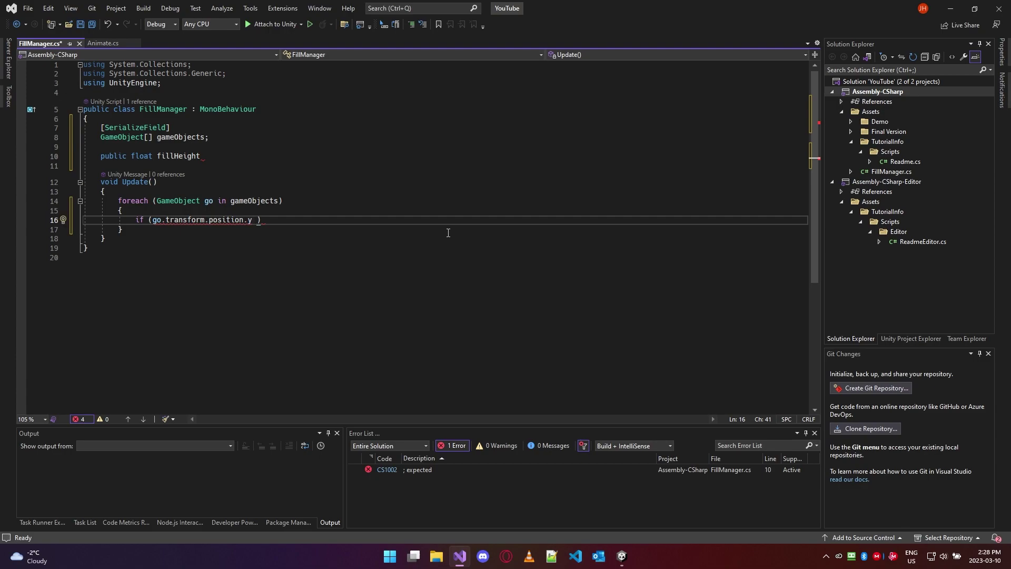
pyautogui.write('>')
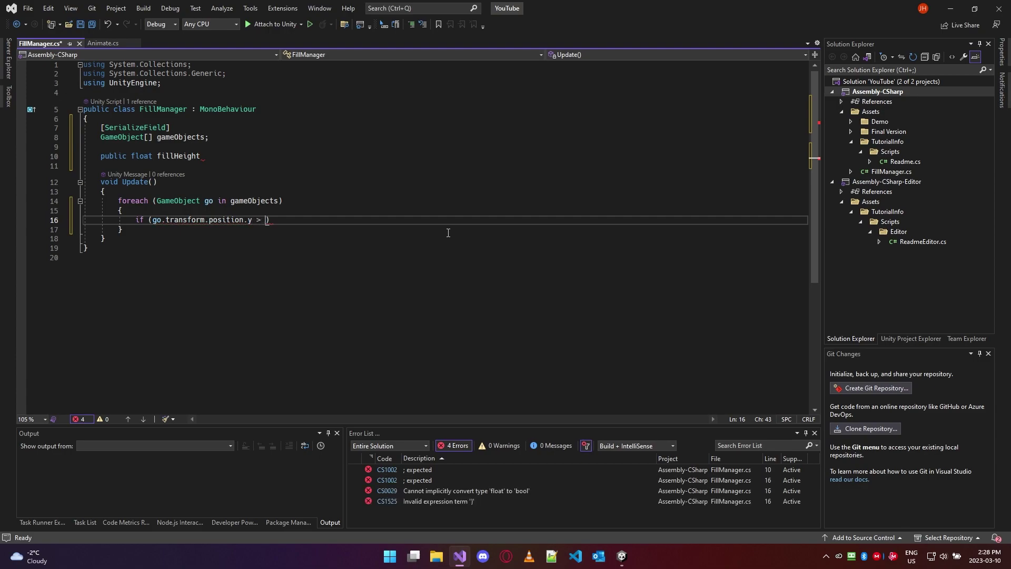
pyautogui.press('BackSpace')
pyautogui.press('BackSpace')
pyautogui.write('< fi')
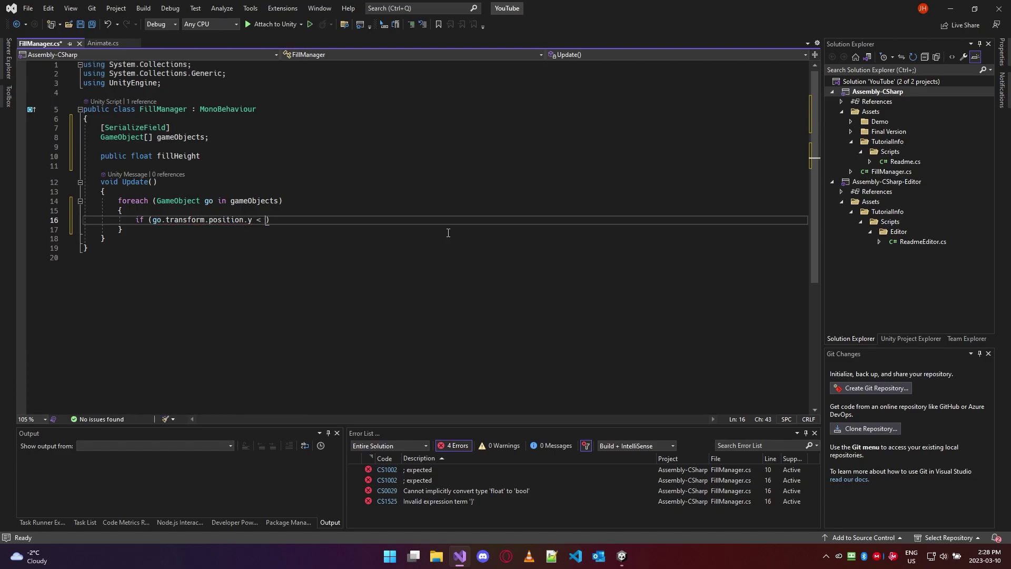
pyautogui.write('llH)')
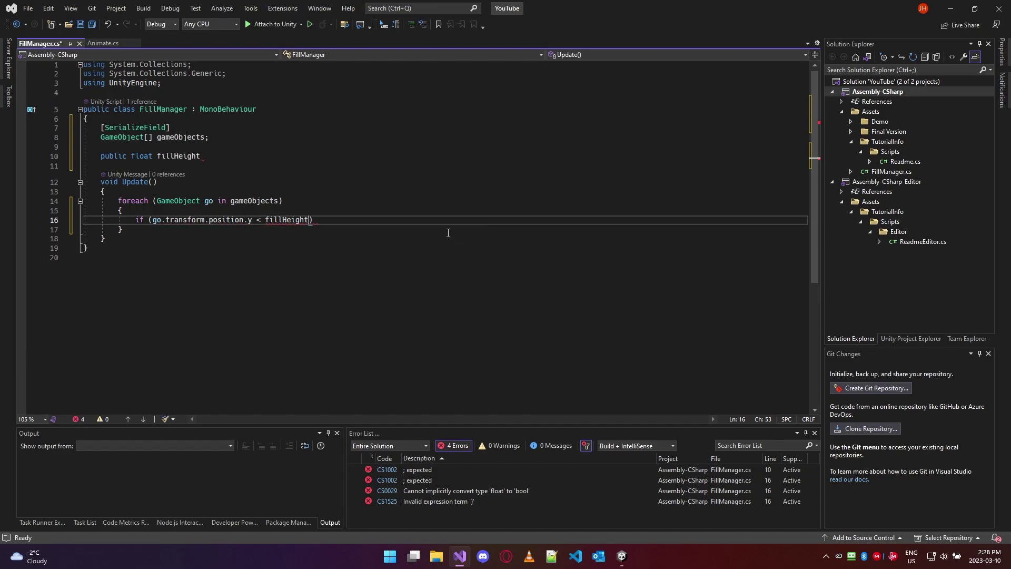
pyautogui.write('{')
pyautogui.press('Return')
pyautogui.press('Up')
pyautogui.press('Up')
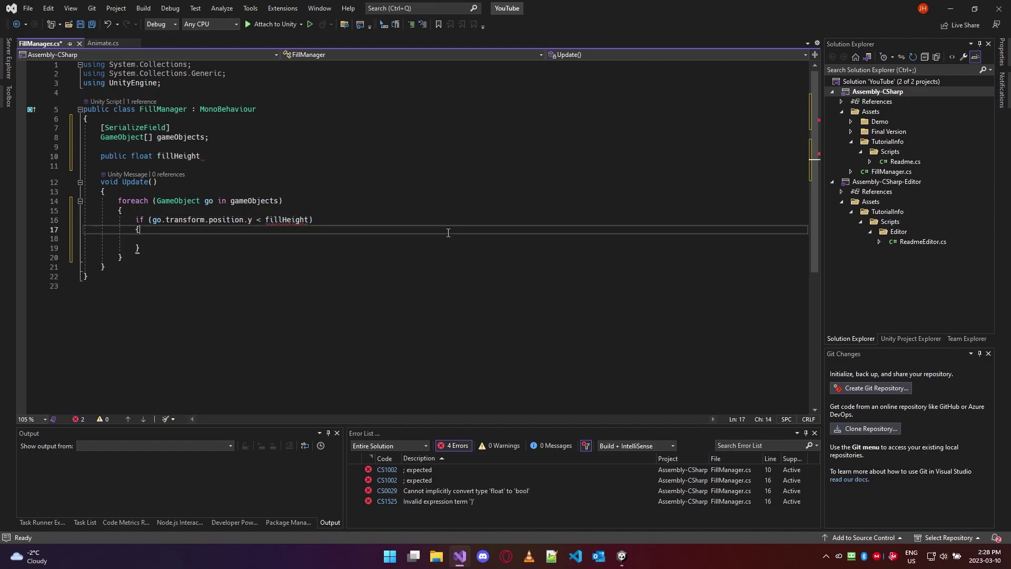
pyautogui.press('End')
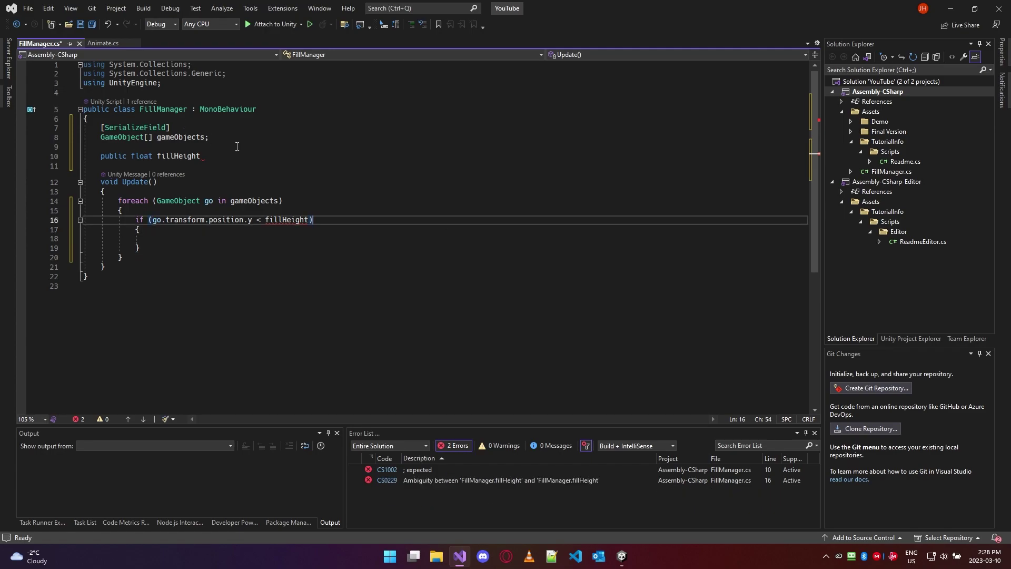
# Add the missing semicolon after the fillHeight declaration
pyautogui.click(247, 155)
pyautogui.write(';')
pyautogui.press('Down')
pyautogui.press('Down')
pyautogui.press('Down')
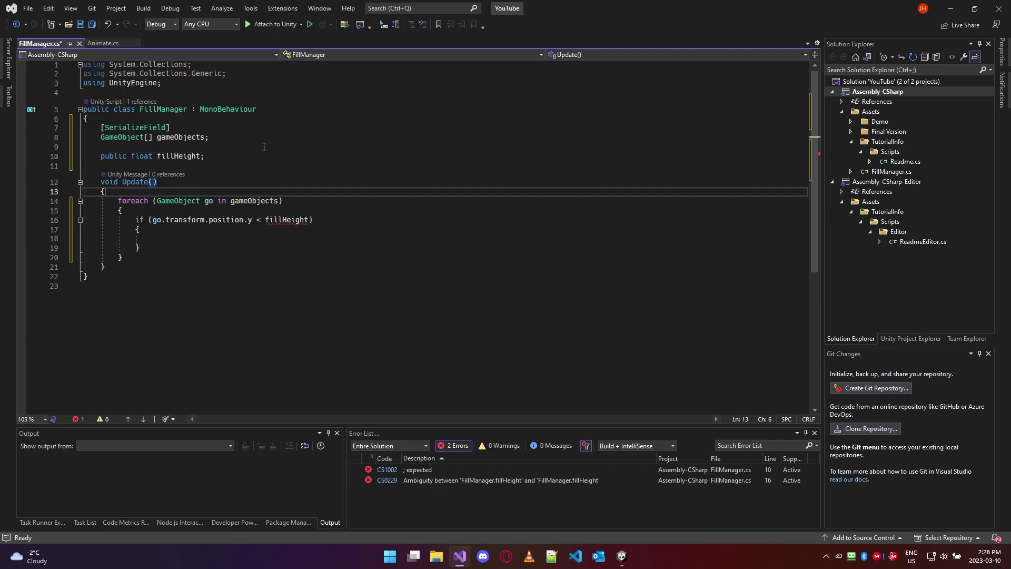
pyautogui.press('Down')
pyautogui.press('Down')
pyautogui.press('Down')
pyautogui.press('Down')
pyautogui.press('End')
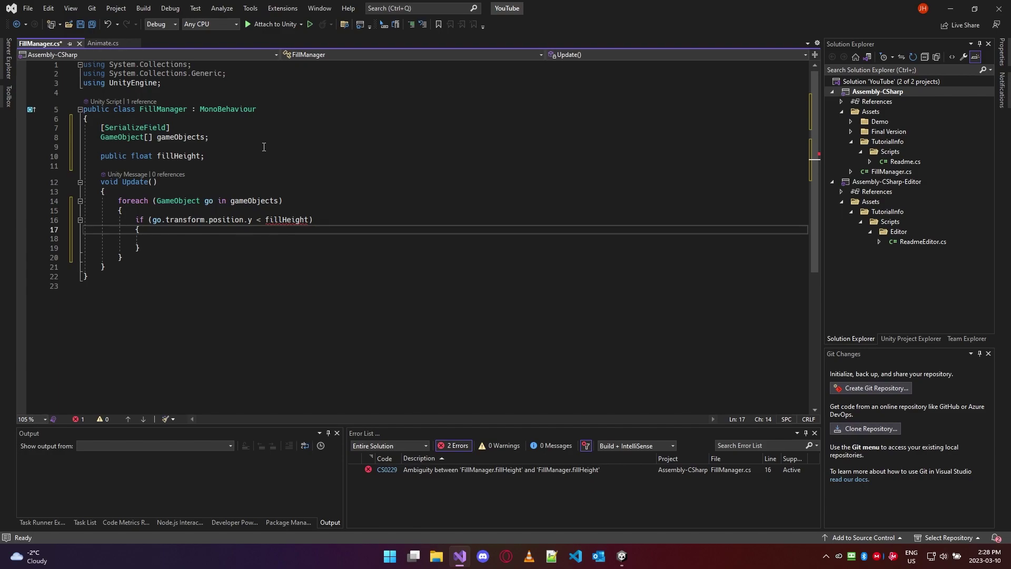
# Rename the class from FillManager to FillManager2
pyautogui.moveTo(292, 220)
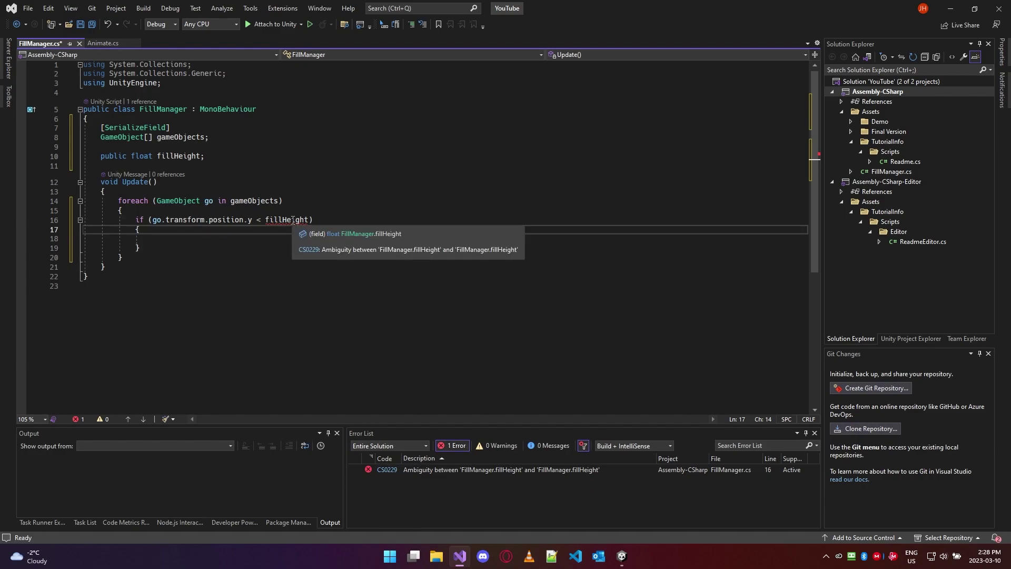
pyautogui.click(357, 142)
pyautogui.press('Up')
pyautogui.press('Up')
pyautogui.press('Up')
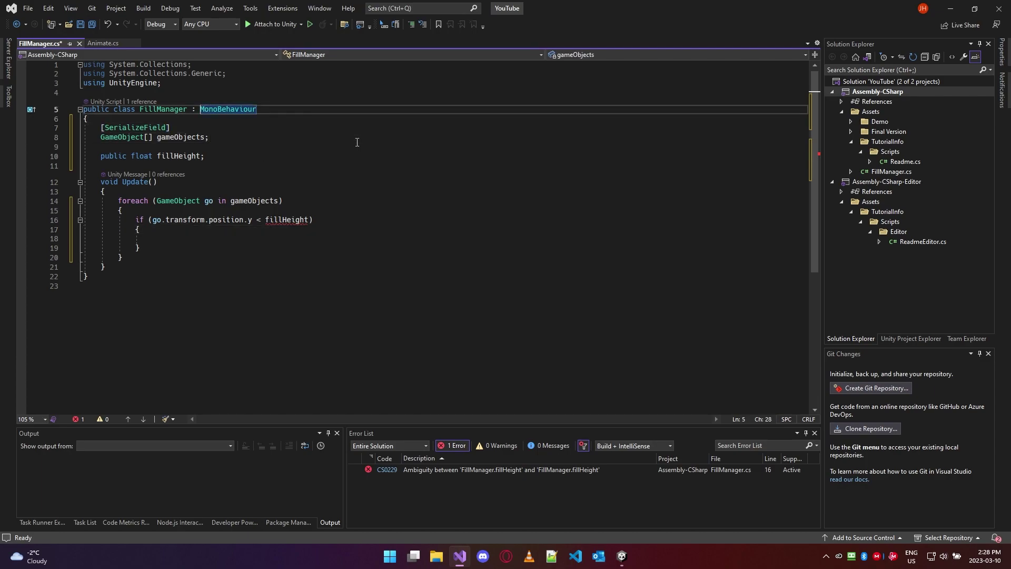
pyautogui.press('Left')
pyautogui.press('Left')
pyautogui.press('Left')
pyautogui.write('2')
pyautogui.press('Down')
pyautogui.press('Down')
pyautogui.press('Down')
pyautogui.press('Down')
pyautogui.press('Down')
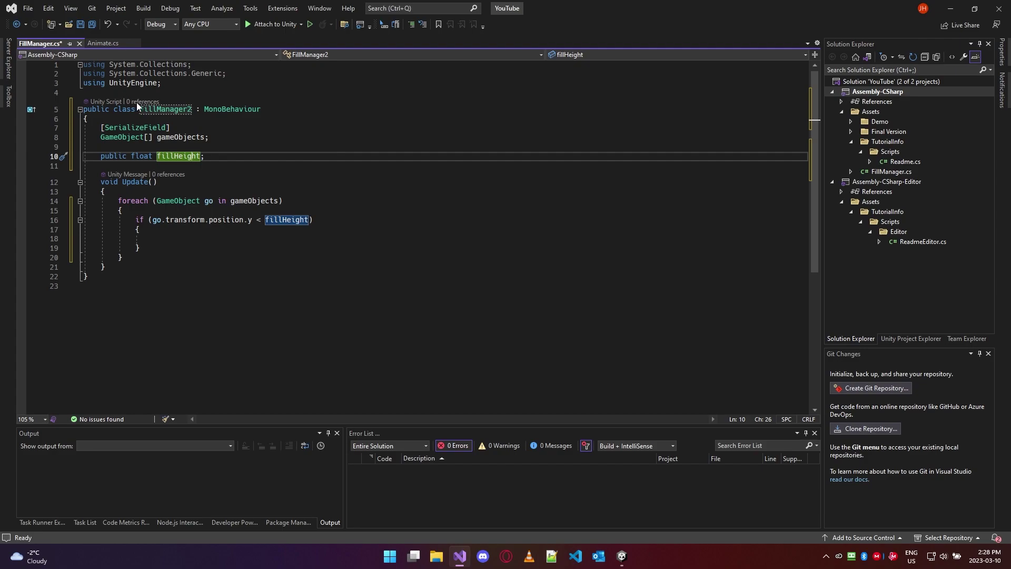
# Start the assignment go.GetComponent<Renderer>().material.color = inside the if block
pyautogui.click(356, 226)
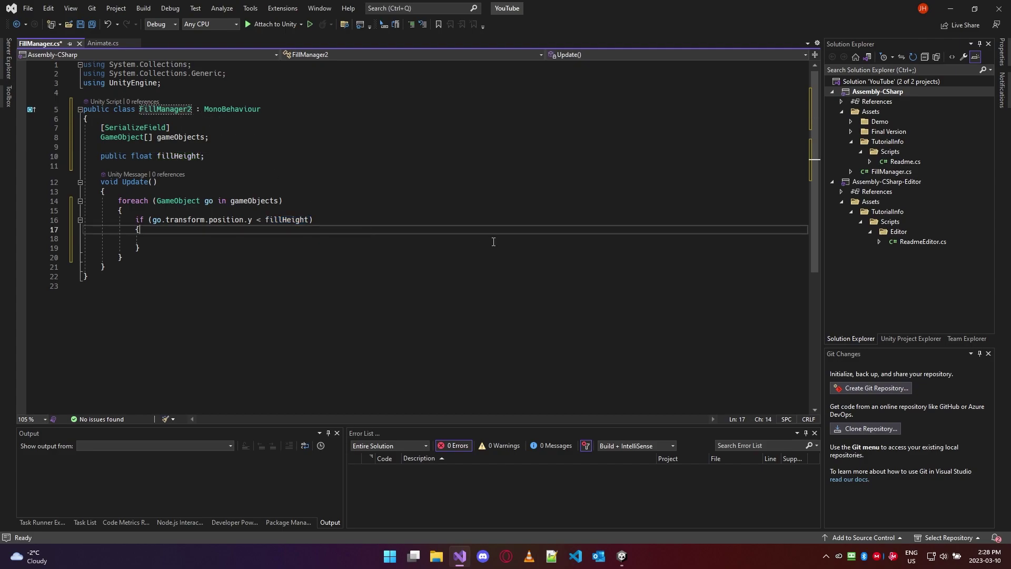
pyautogui.click(493, 241)
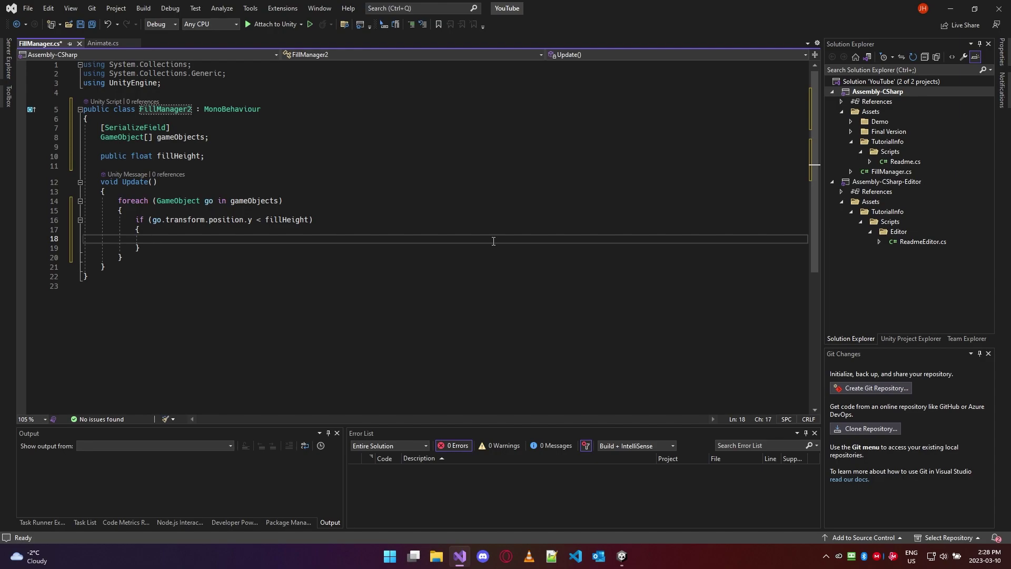
pyautogui.write('go.')
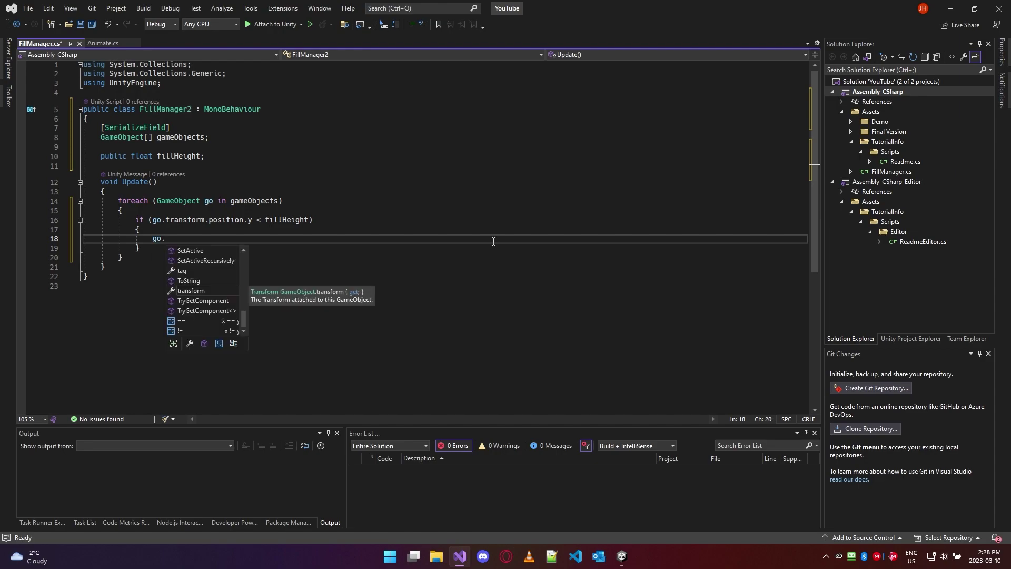
pyautogui.write('materi')
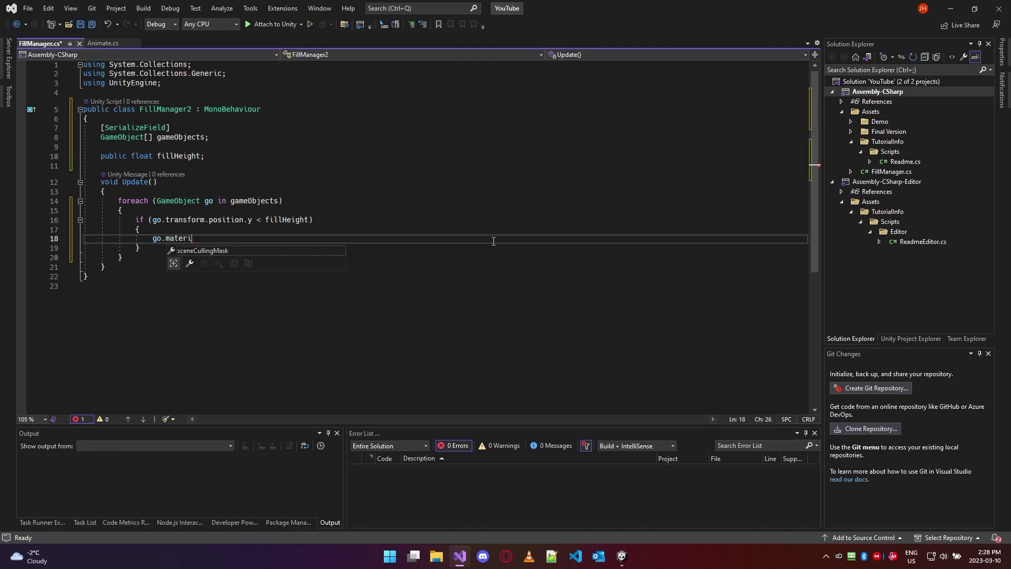
pyautogui.press('BackSpace')
pyautogui.press('BackSpace')
pyautogui.press('BackSpace')
pyautogui.press('BackSpace')
pyautogui.press('BackSpace')
pyautogui.press('BackSpace')
pyautogui.write('GetC')
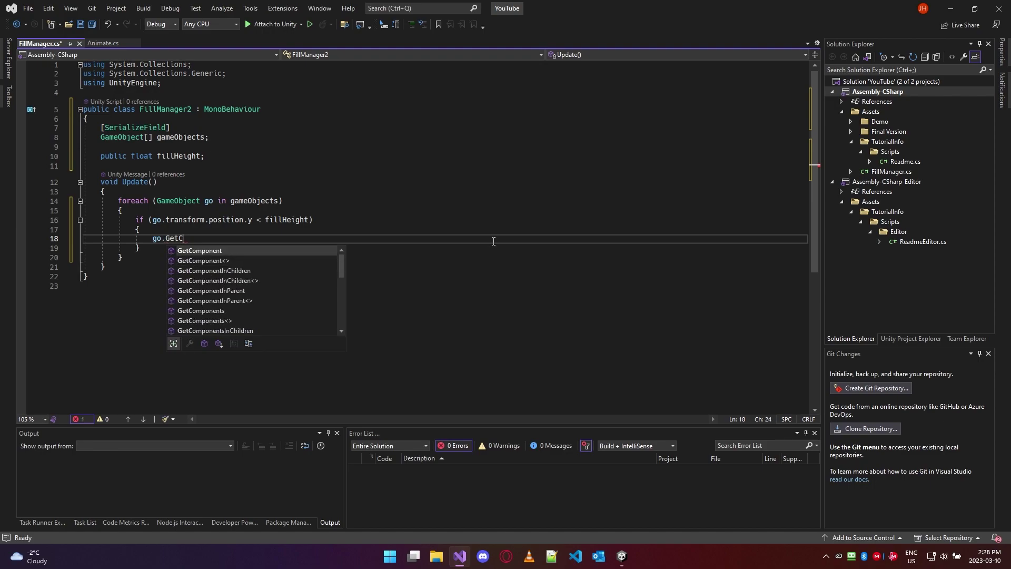
pyautogui.write('omponent<')
pyautogui.write('Renderer>.')
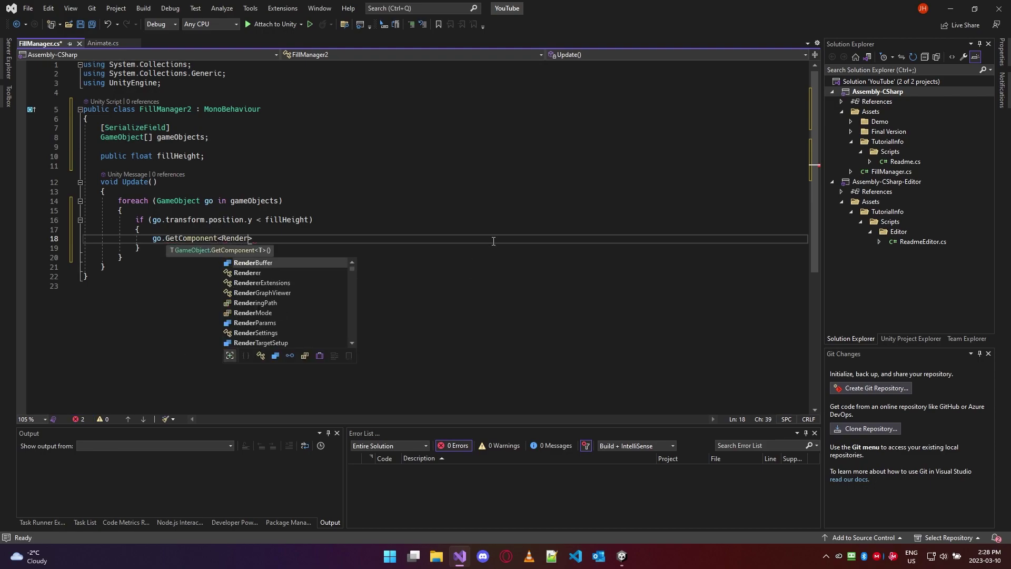
pyautogui.write('m')
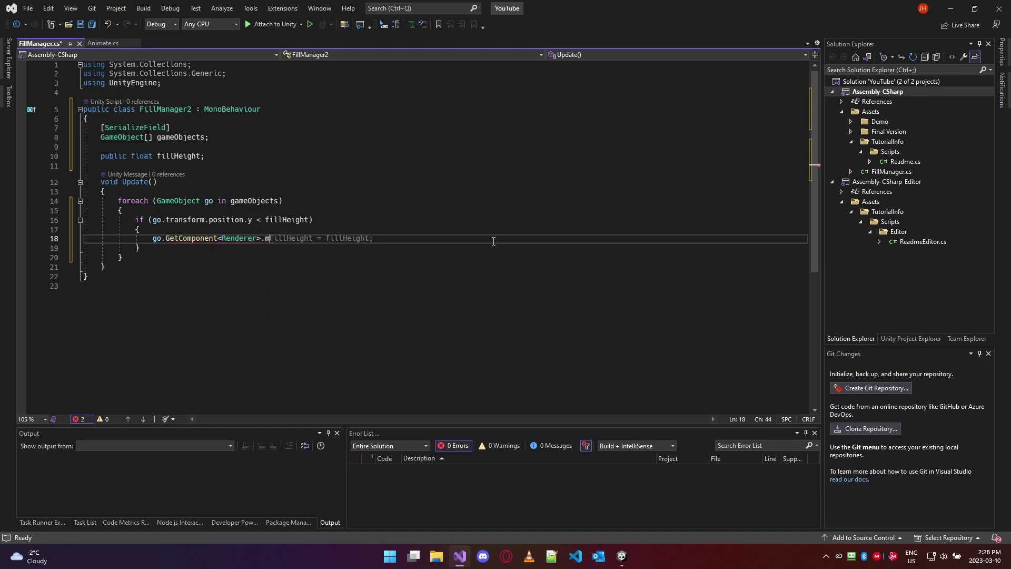
pyautogui.press('BackSpace')
pyautogui.press('BackSpace')
pyautogui.write('()')
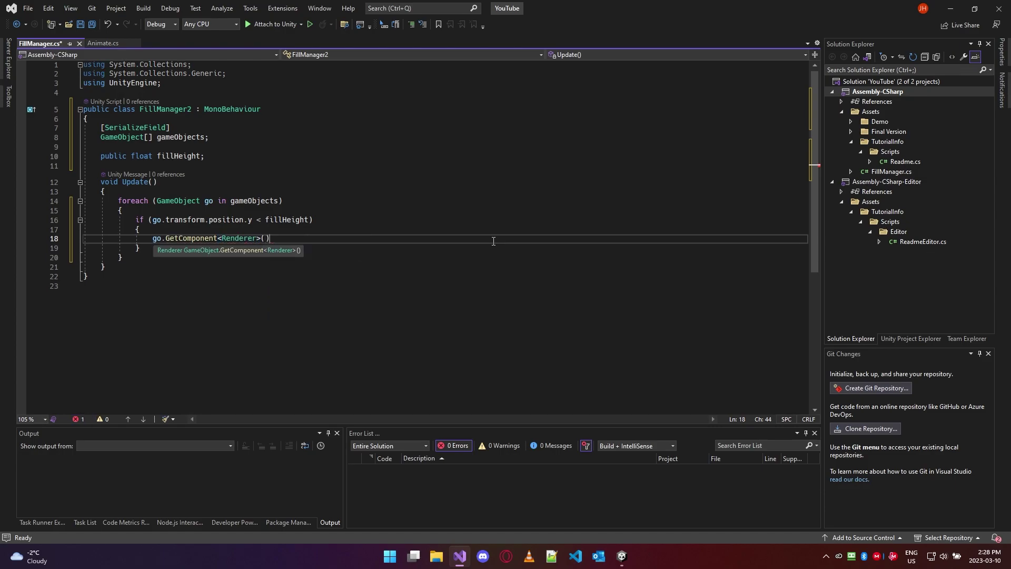
pyautogui.write('.material.color ')
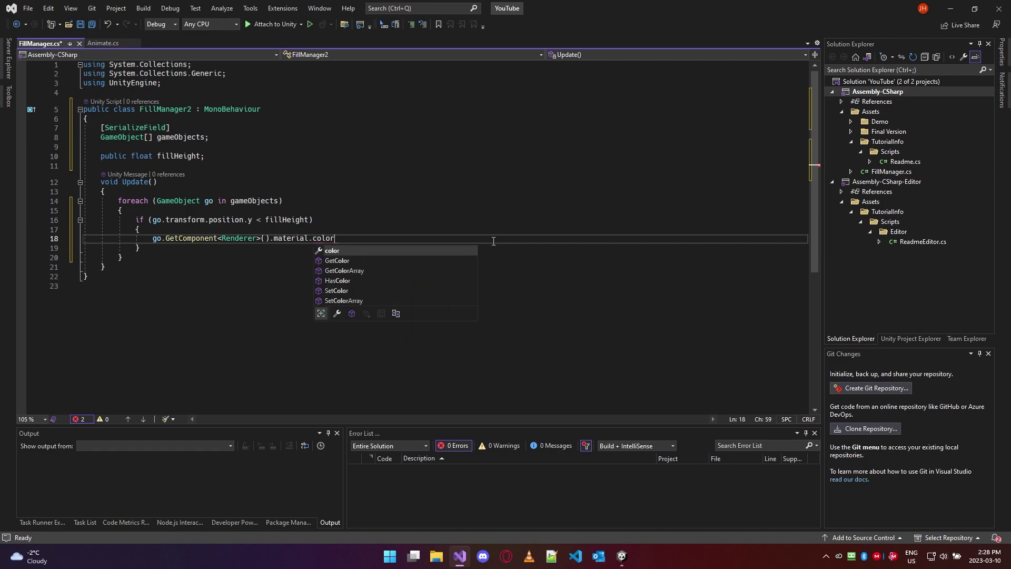
pyautogui.write('=')
# Insert blank lines below the fillHeight field for new declarations
pyautogui.press('Up')
pyautogui.press('Up')
pyautogui.press('Up')
pyautogui.press('Up')
pyautogui.press('Up')
pyautogui.press('Up')
pyautogui.press('Up')
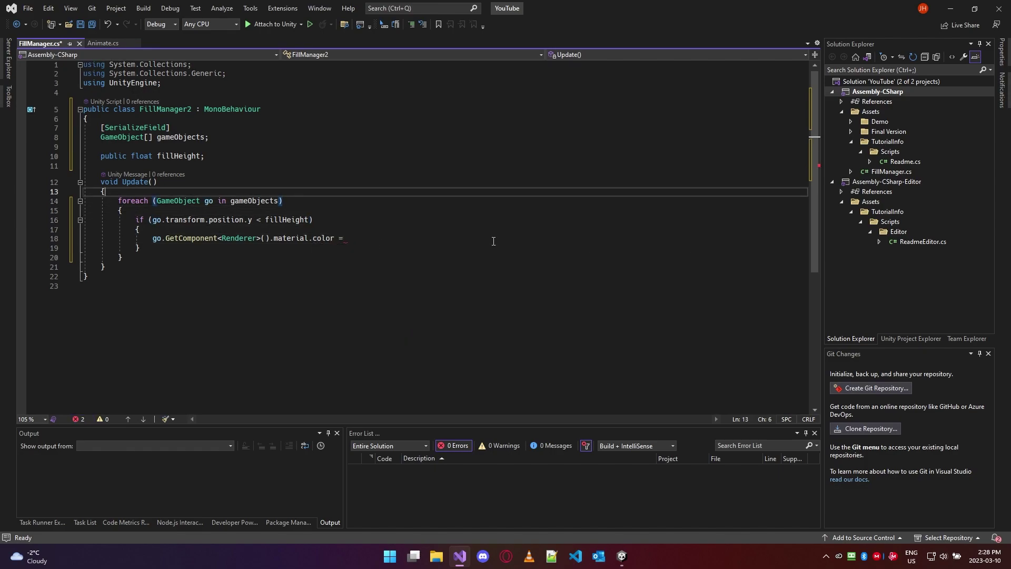
pyautogui.press('Return')
pyautogui.press('Return')
pyautogui.press('Up')
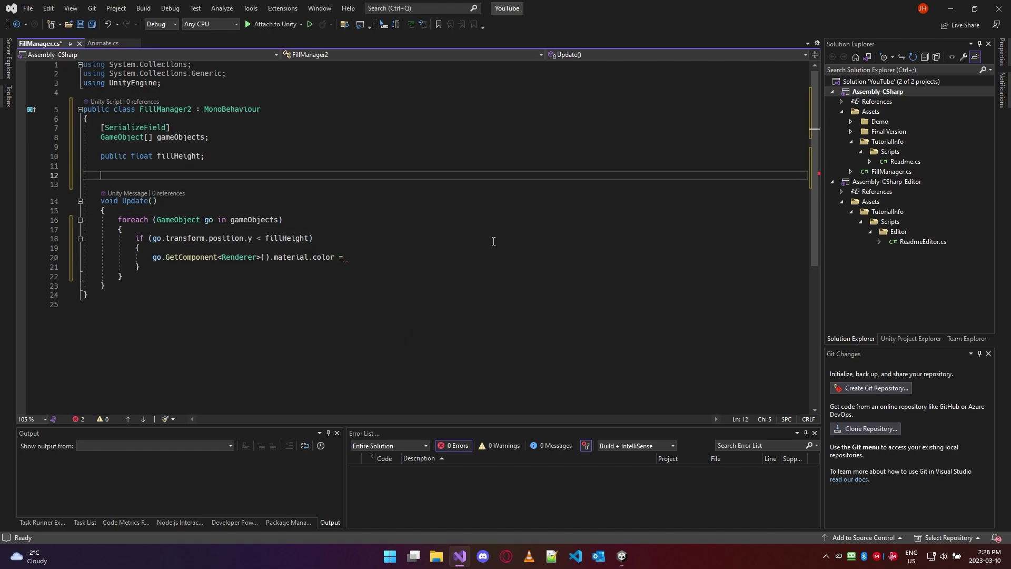
# Declare public Color fillColour and public Color defaultColour fields
pyautogui.write('public Color ')
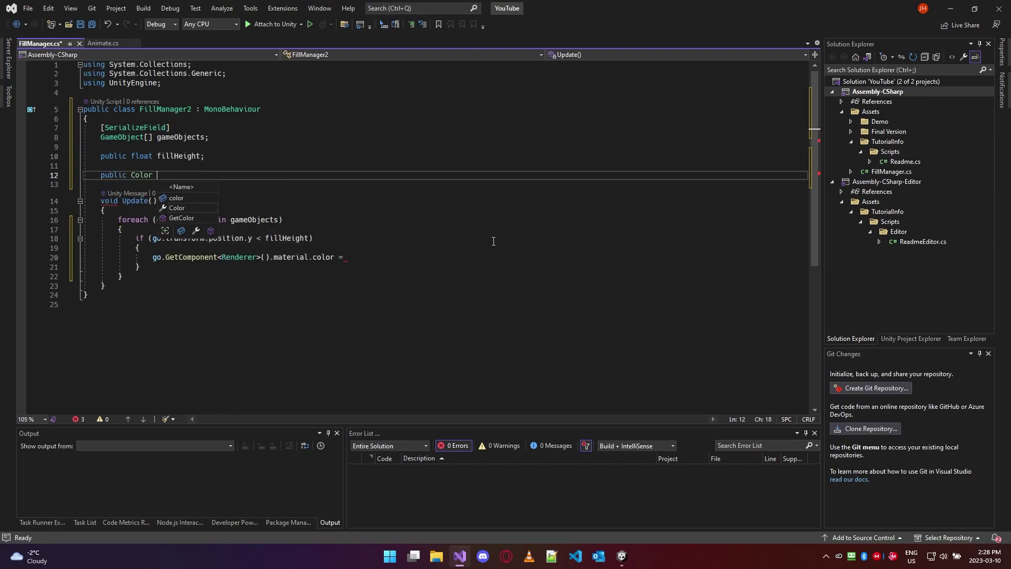
pyautogui.write('fillColour;')
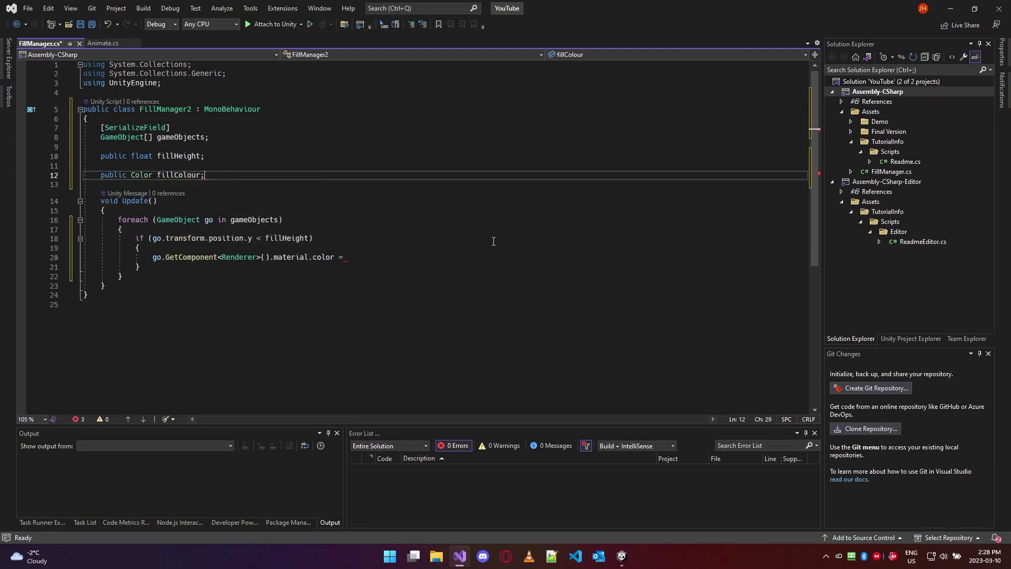
pyautogui.press('Return')
pyautogui.press('Tab')
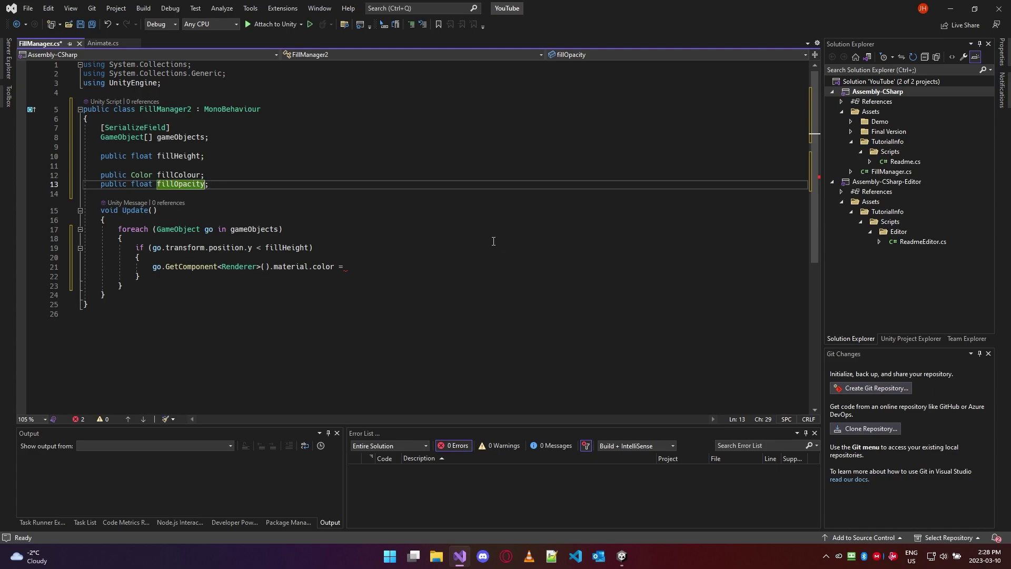
pyautogui.press('Left')
pyautogui.press('BackSpace')
pyautogui.press('BackSpace')
pyautogui.press('BackSpace')
pyautogui.press('BackSpace')
pyautogui.press('BackSpace')
pyautogui.press('BackSpace')
pyautogui.press('BackSpace')
pyautogui.hotkey('ctrl', 'shift', 'Left')
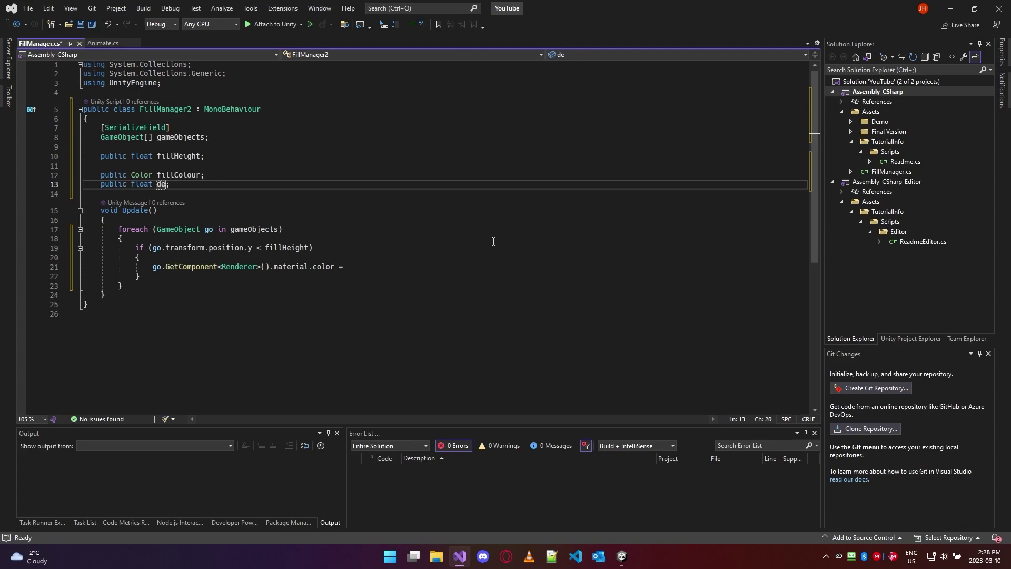
pyautogui.write('defaultColour')
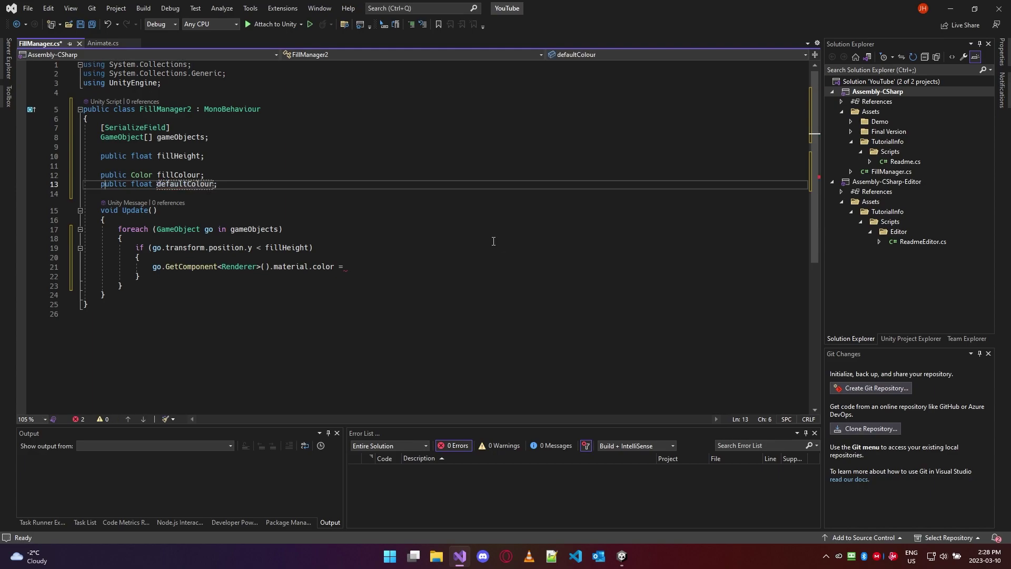
pyautogui.hotkey('ctrl', 'Right')
pyautogui.press('Delete')
pyautogui.write('Color')
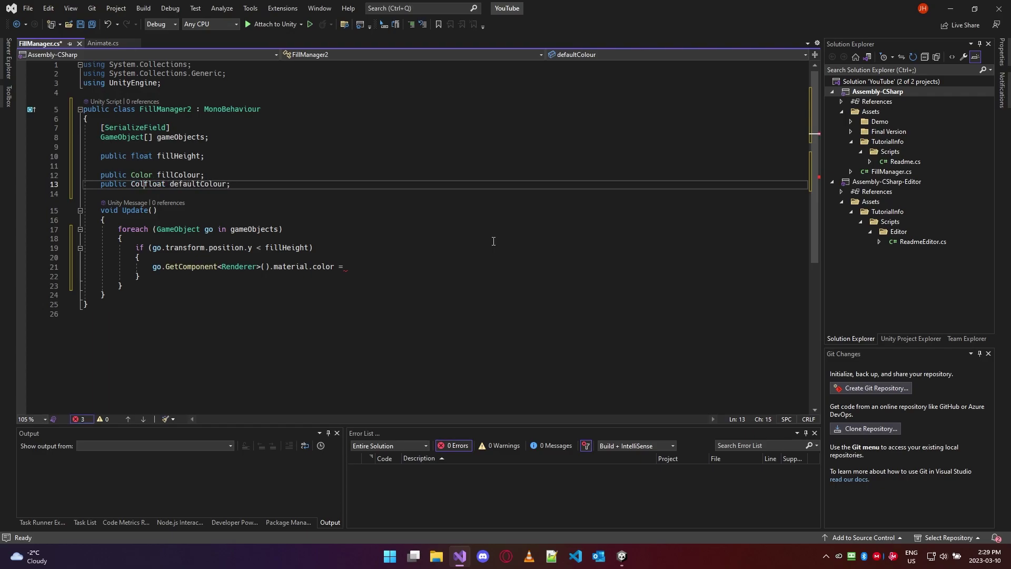
pyautogui.press('Delete')
pyautogui.press('Delete')
pyautogui.press('Delete')
pyautogui.press('Delete')
# Finish the if-branch assignment so the material colour becomes fillColour
pyautogui.press('Down')
pyautogui.press('Down')
pyautogui.press('Down')
pyautogui.press('Down')
pyautogui.press('Down')
pyautogui.press('Down')
pyautogui.press('Down')
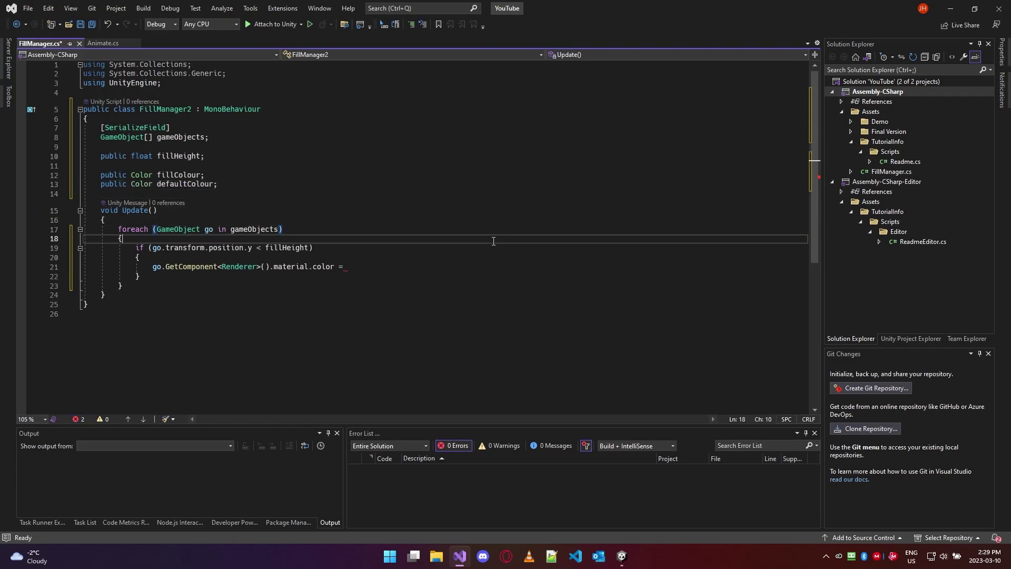
pyautogui.press('Down')
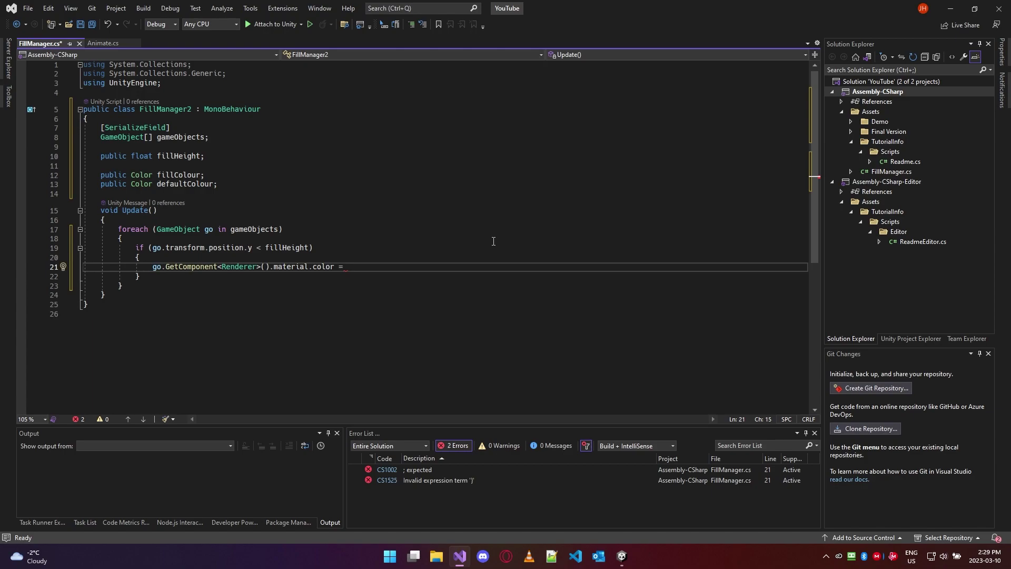
pyautogui.press('End')
pyautogui.write('fill')
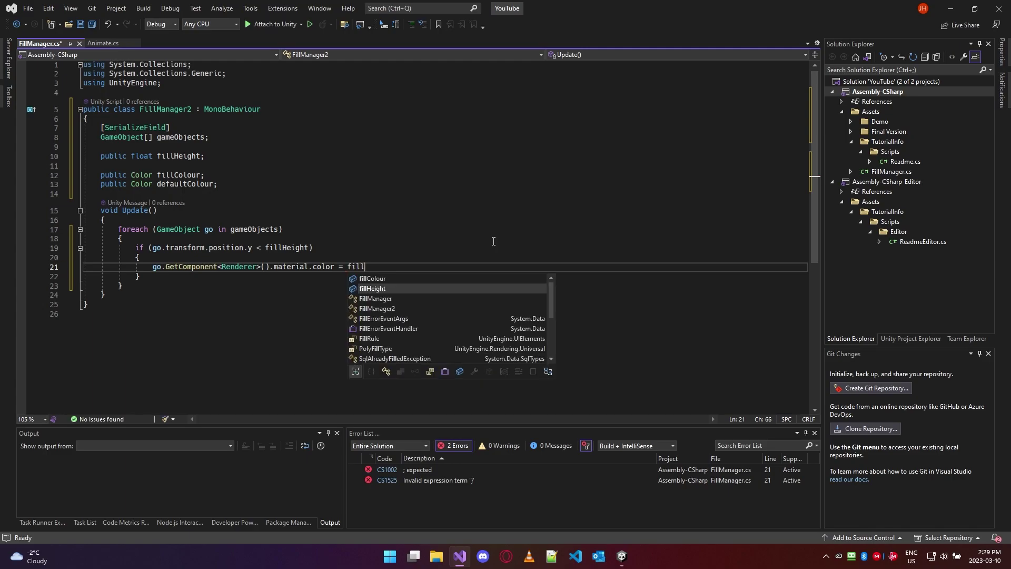
pyautogui.write('Colour;')
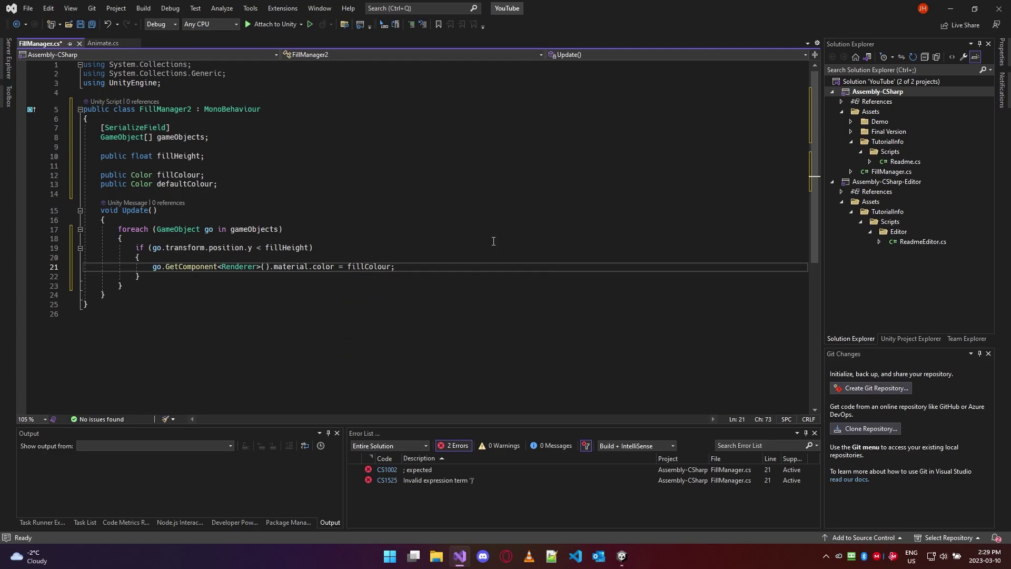
# Add an else branch setting the material colour to defaultColour, then save the script
pyautogui.press('Down')
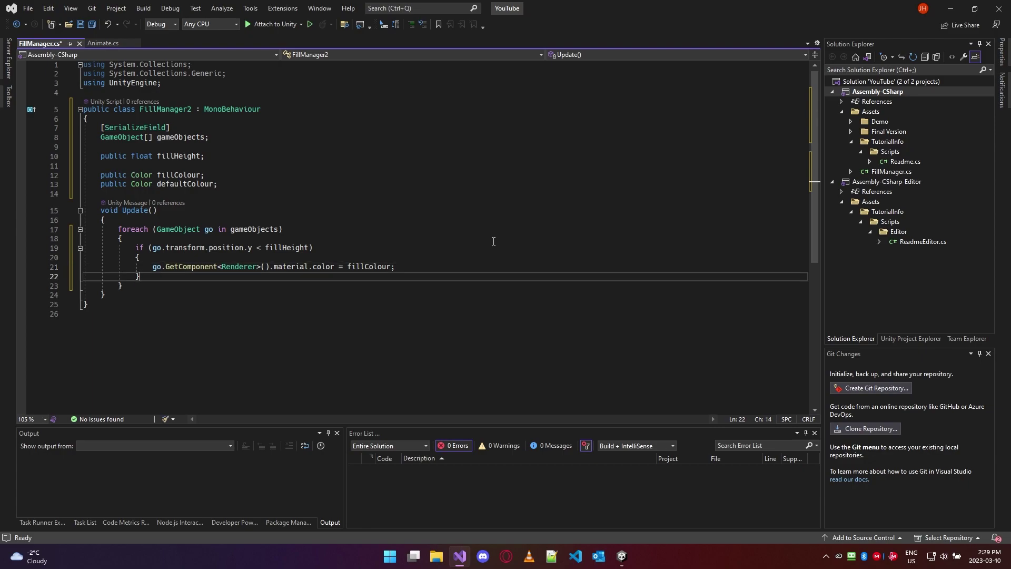
pyautogui.write('else')
pyautogui.press('Return')
pyautogui.write('{')
pyautogui.press('Return')
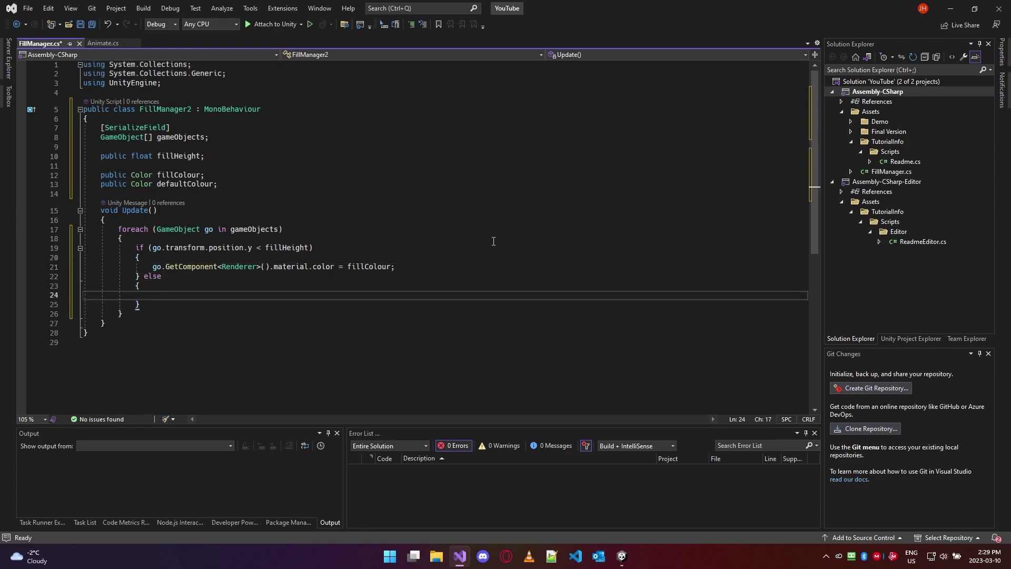
pyautogui.press('Up')
pyautogui.press('Up')
pyautogui.press('Up')
pyautogui.press('Down')
pyautogui.press('Down')
pyautogui.press('Down')
pyautogui.write('g')
pyautogui.press('Tab')
pyautogui.press('Left')
pyautogui.press('BackSpace')
pyautogui.press('BackSpace')
pyautogui.press('BackSpace')
pyautogui.press('BackSpace')
pyautogui.press('BackSpace')
pyautogui.press('BackSpace')
pyautogui.press('BackSpace')
pyautogui.press('BackSpace')
pyautogui.press('BackSpace')
pyautogui.press('BackSpace')
pyautogui.write('d')
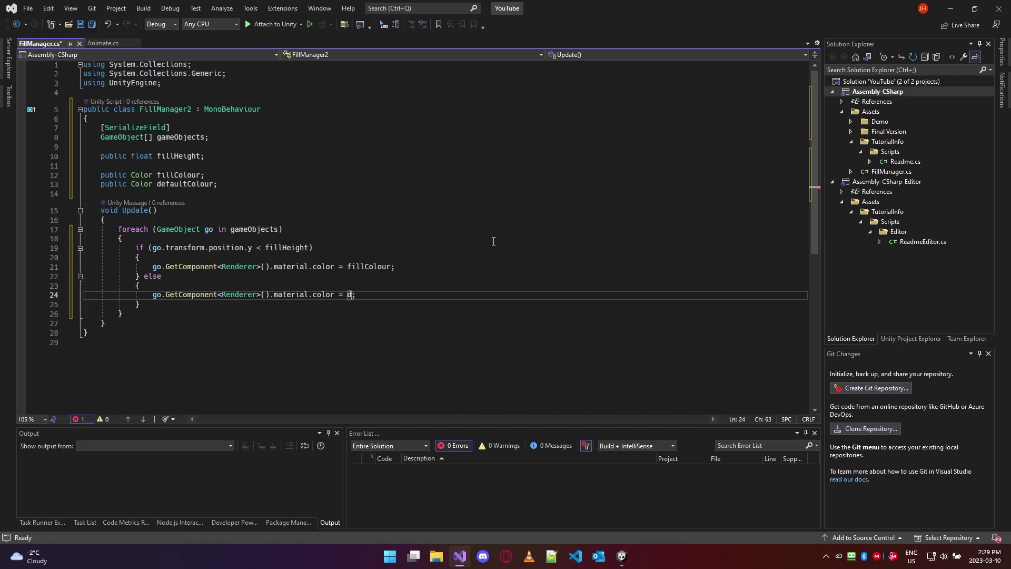
pyautogui.write('efault')
pyautogui.press('Tab')
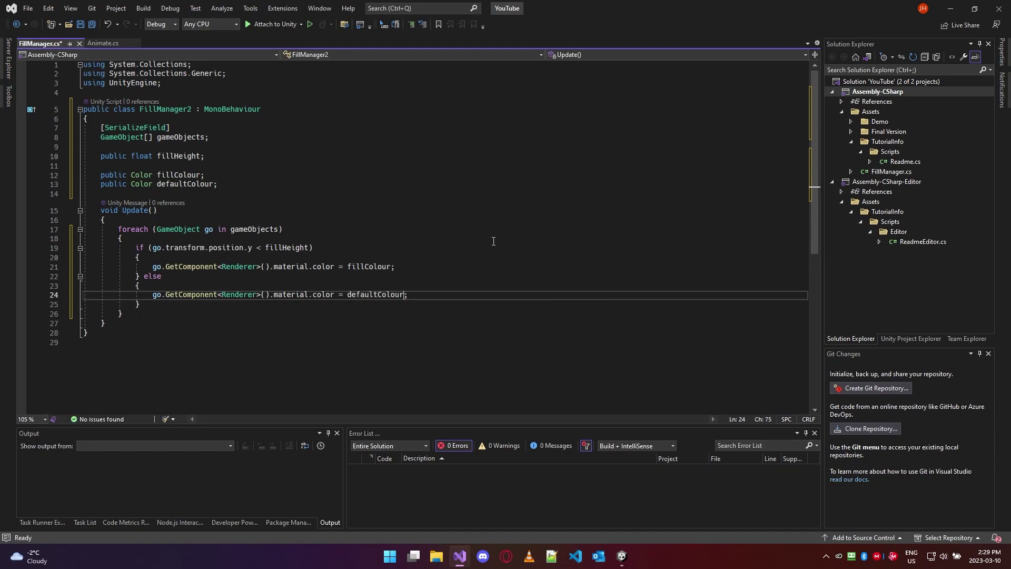
pyautogui.hotkey('ctrl', 's')
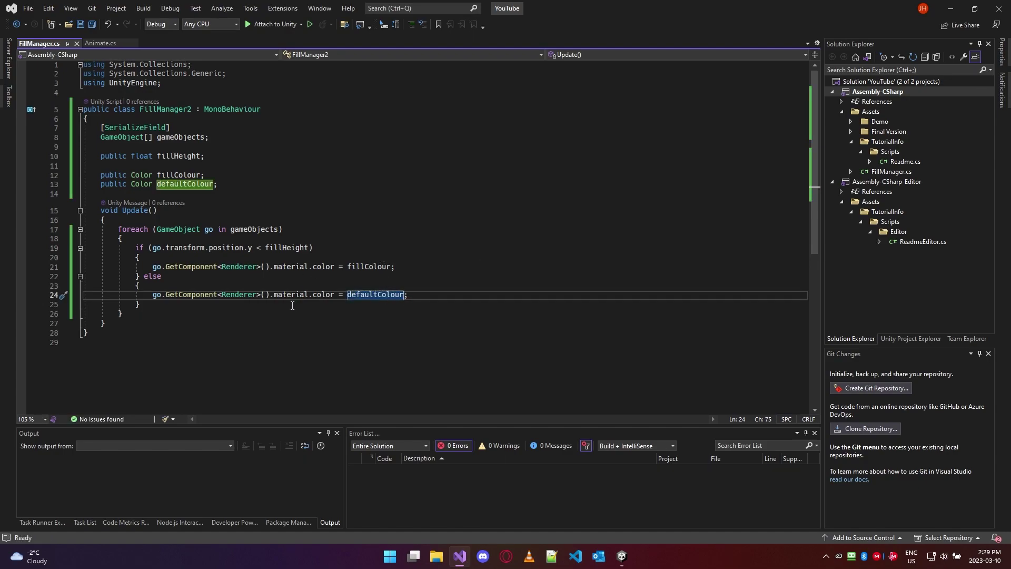
pyautogui.click(393, 284)
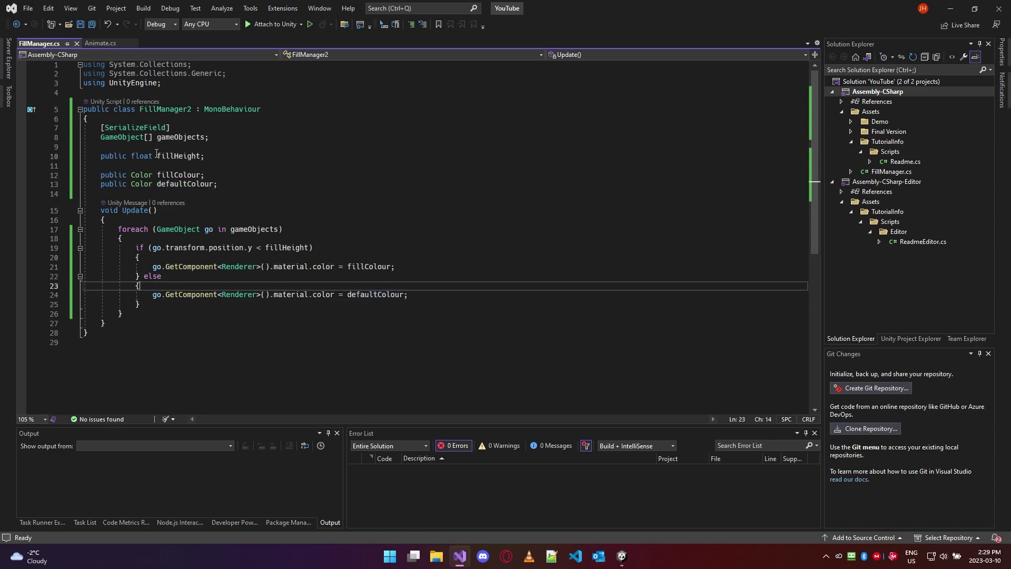
# Add the Fill Manager script to the root FillManager object, removing the duplicate component
pyautogui.click(948, 9)
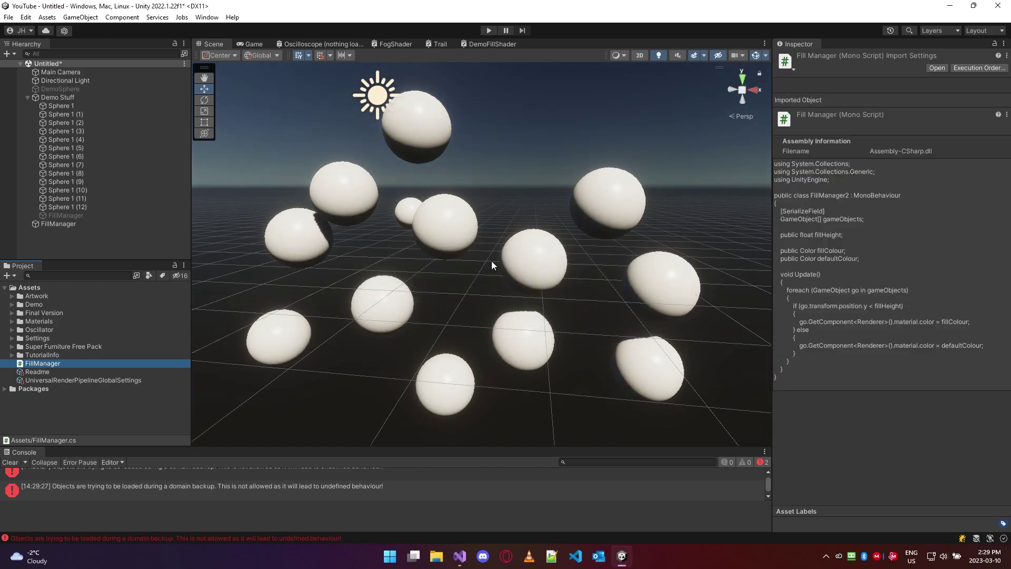
pyautogui.click(79, 224)
pyautogui.click(891, 139)
pyautogui.click(853, 174)
pyautogui.rightClick(892, 138)
pyautogui.click(933, 161)
pyautogui.click(891, 139)
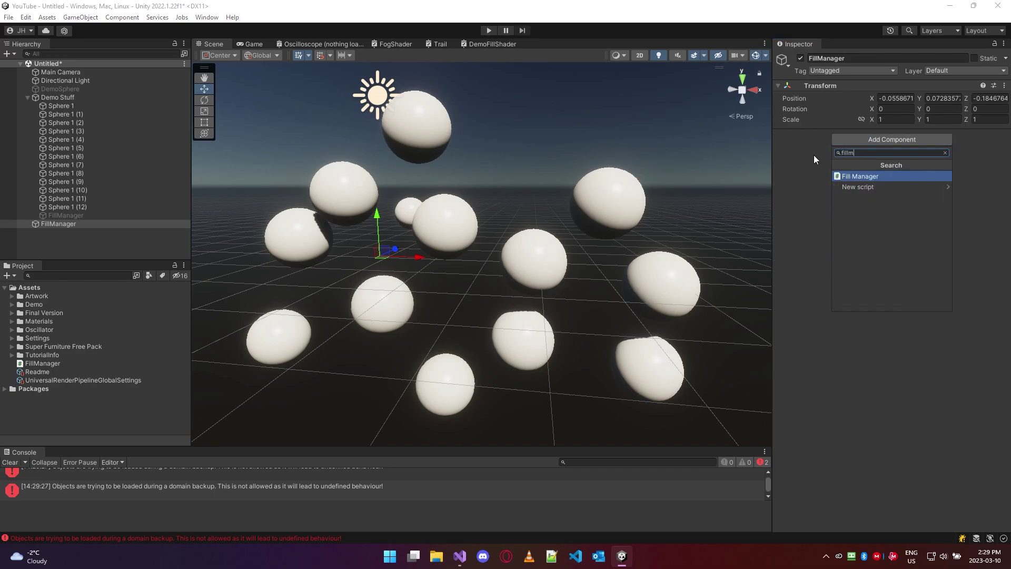
pyautogui.click(41, 363)
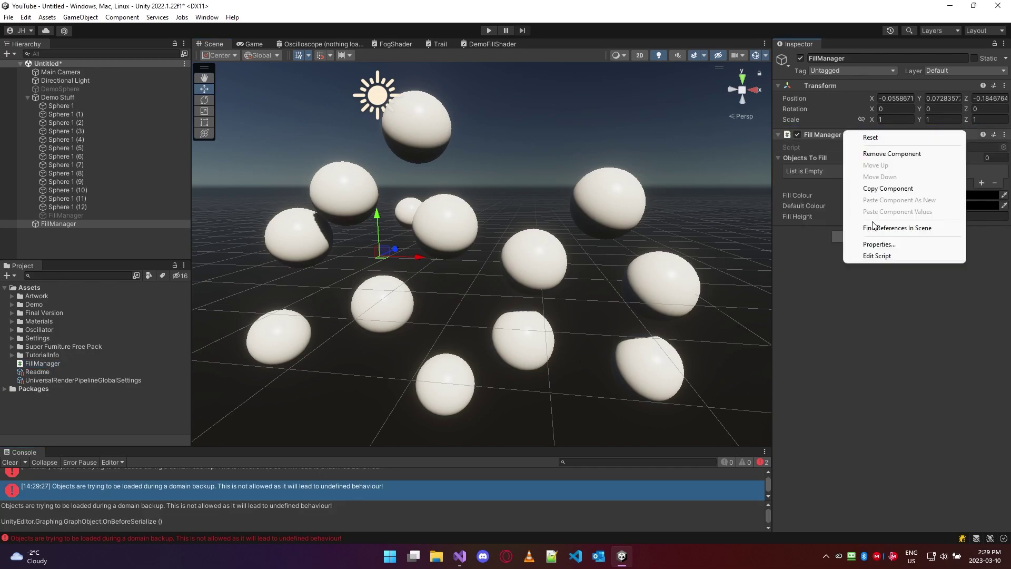
pyautogui.click(876, 318)
pyautogui.hotkey('alt', 'Tab')
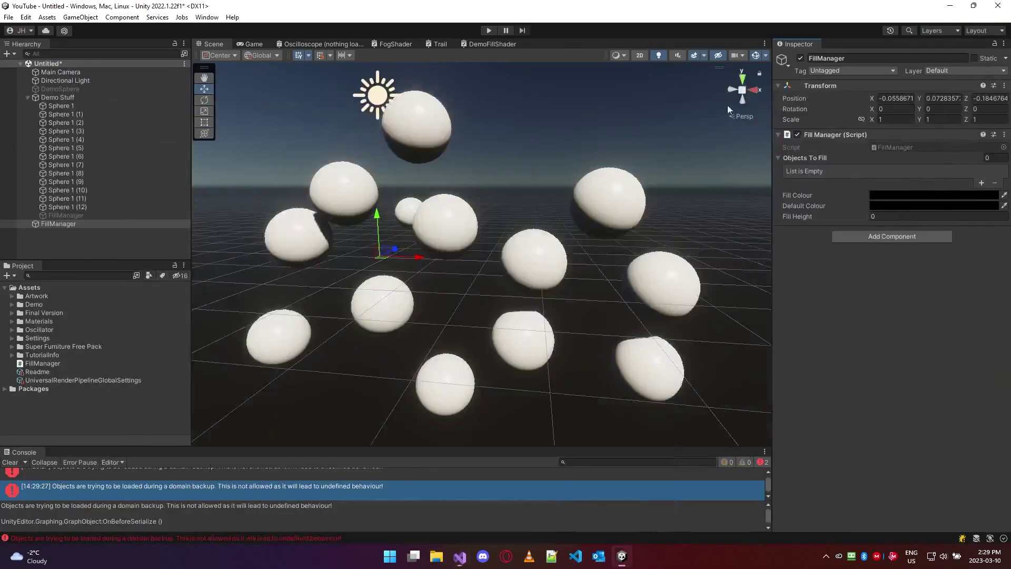
pyautogui.click(60, 106)
pyautogui.click(79, 215)
pyautogui.click(58, 224)
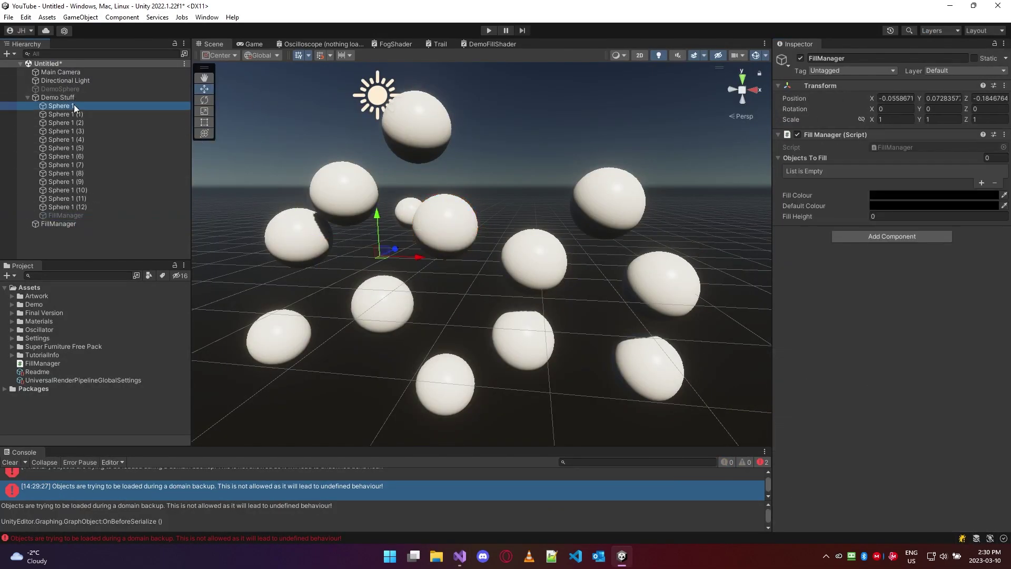
# Add elements to the Fill Manager's Objects To Fill list
pyautogui.click(982, 182)
pyautogui.click(982, 192)
pyautogui.click(982, 203)
pyautogui.click(982, 214)
pyautogui.click(982, 235)
pyautogui.click(982, 246)
pyautogui.click(983, 255)
pyautogui.click(982, 267)
pyautogui.click(983, 266)
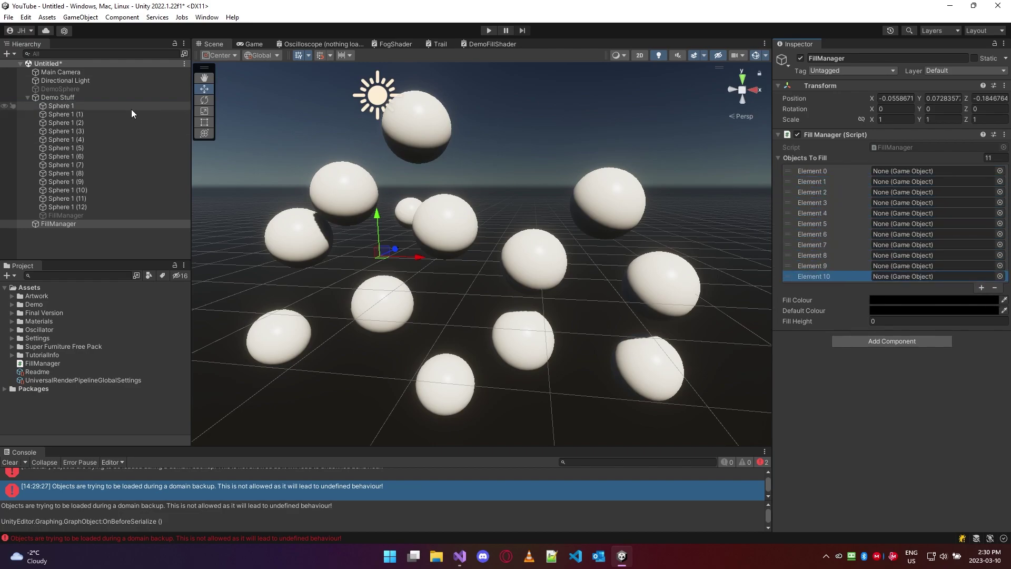
# Fill Objects To Fill's 13 elements with Sphere 1 through Sphere 1 (12)
pyautogui.moveTo(61, 106); pyautogui.dragTo(905, 192)
pyautogui.click(84, 130)
pyautogui.moveTo(84, 130); pyautogui.dragTo(906, 212)
pyautogui.moveTo(63, 148); pyautogui.dragTo(906, 234)
pyautogui.moveTo(990, 245); pyautogui.dragTo(979, 244)
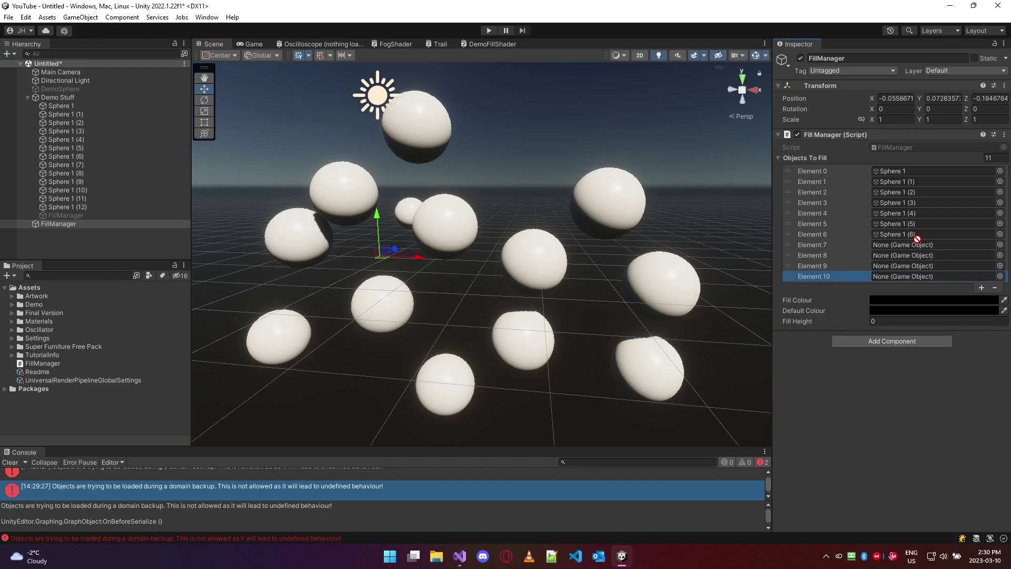
pyautogui.moveTo(64, 173); pyautogui.dragTo(928, 276)
pyautogui.click(981, 287)
pyautogui.click(63, 198)
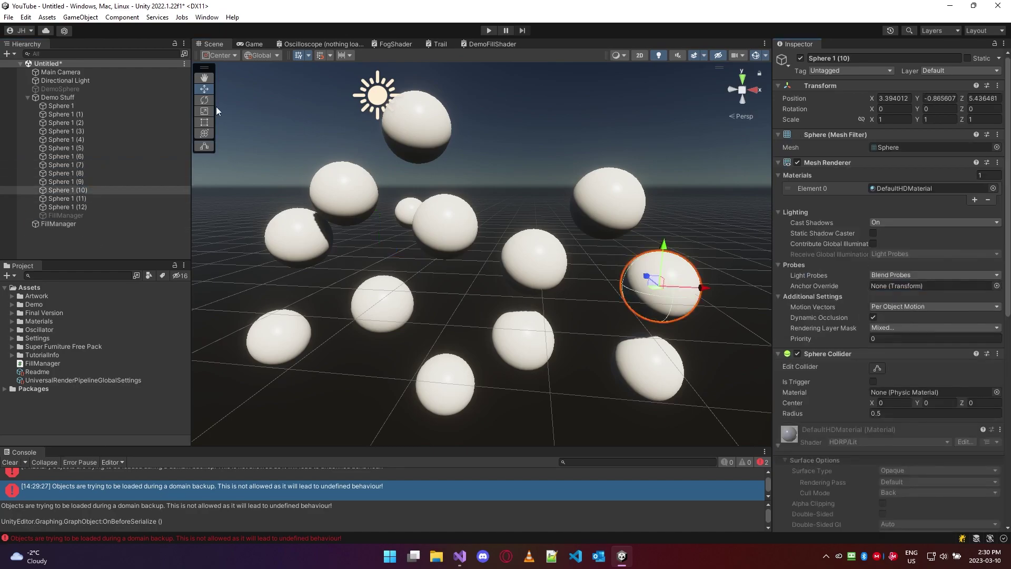
pyautogui.click(58, 224)
pyautogui.click(981, 298)
pyautogui.moveTo(100, 194); pyautogui.dragTo(906, 287)
pyautogui.moveTo(64, 206); pyautogui.dragTo(906, 297)
# Set the Fill Colour to pure red (FF0000)
pyautogui.click(932, 320)
pyautogui.press('Escape')
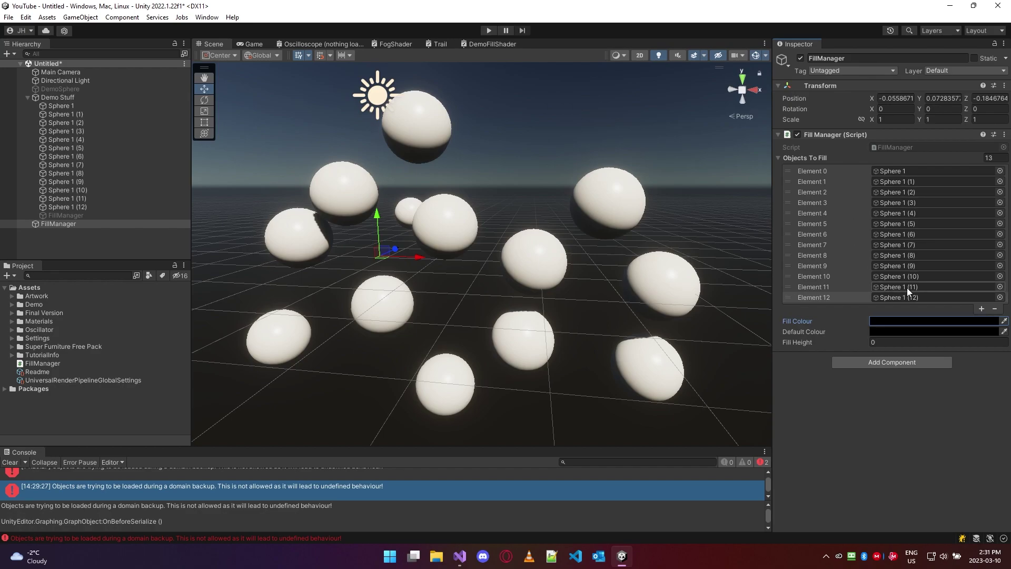
pyautogui.click(885, 321)
pyautogui.moveTo(942, 367); pyautogui.dragTo(972, 342)
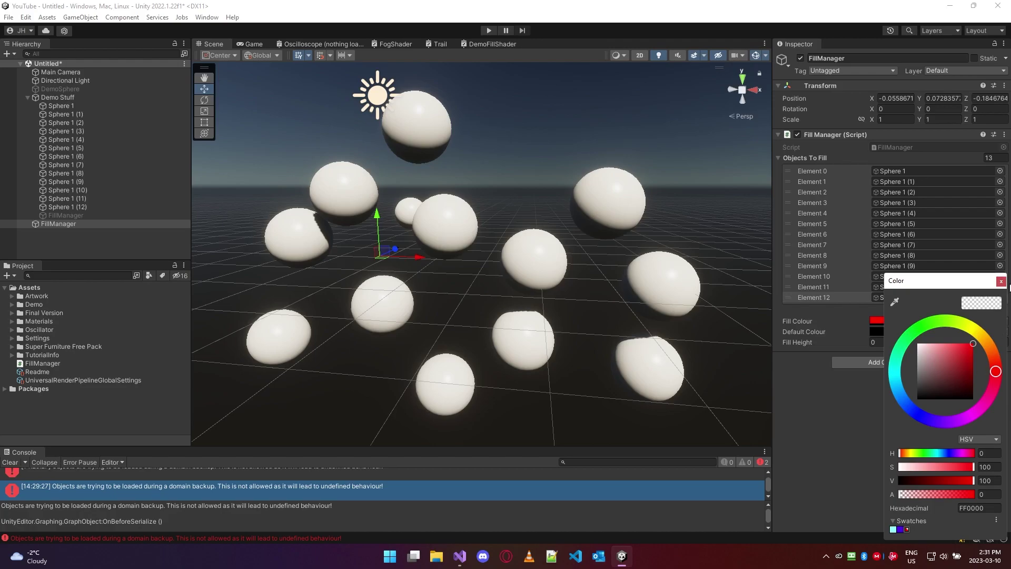
# Keep Fill Colour red and set Default Colour to black
pyautogui.click(1001, 281)
pyautogui.click(877, 331)
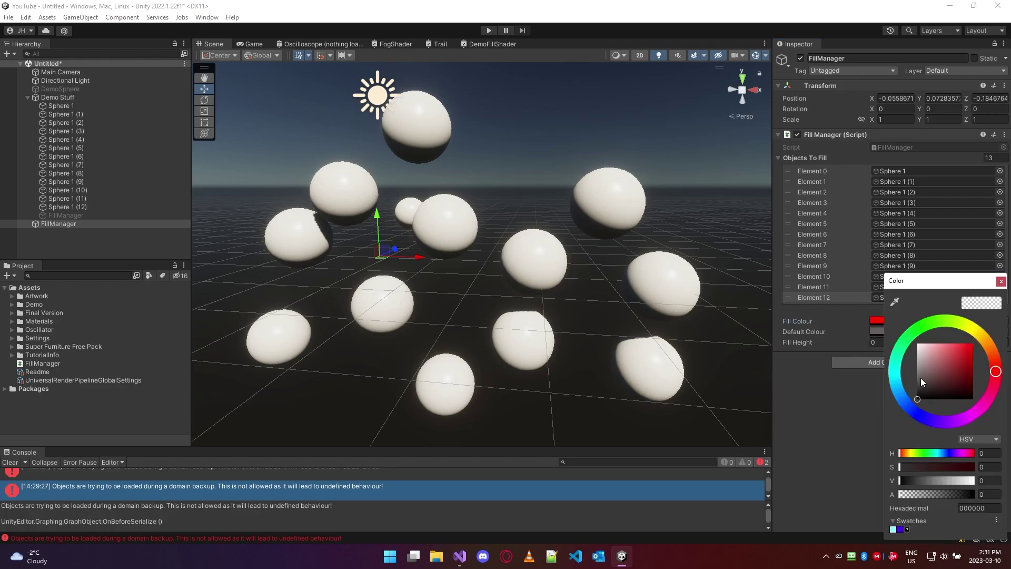
pyautogui.click(1000, 283)
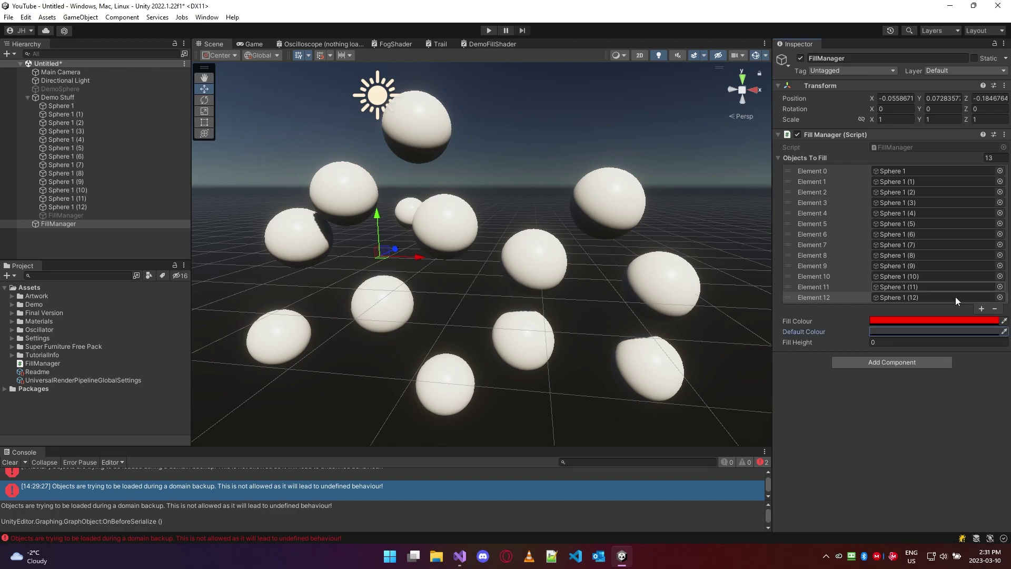
# Enter Play mode and drag Fill Height to about 0.55 so the lower spheres turn red
pyautogui.moveTo(826, 340); pyautogui.dragTo(848, 343)
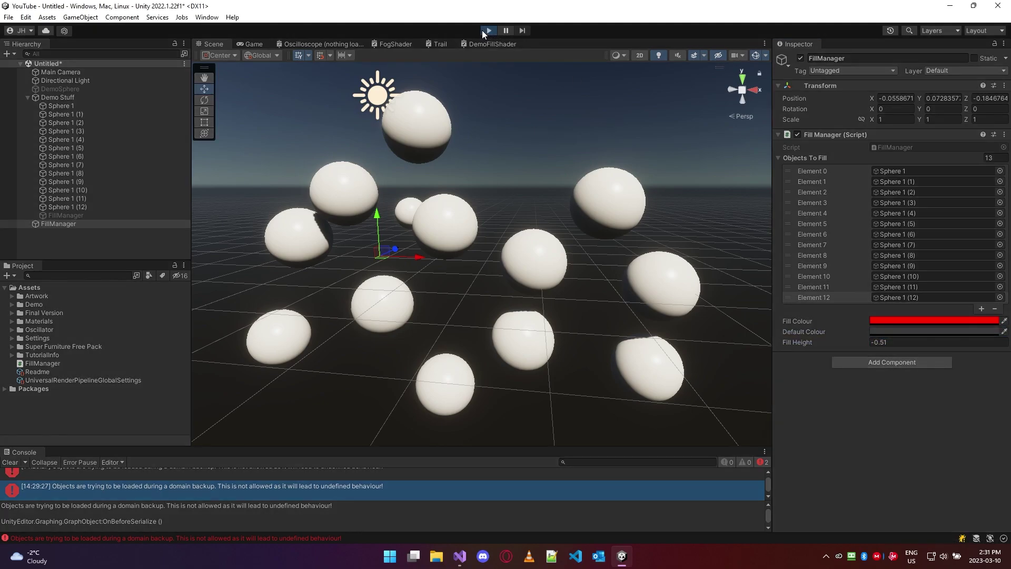
pyautogui.click(488, 30)
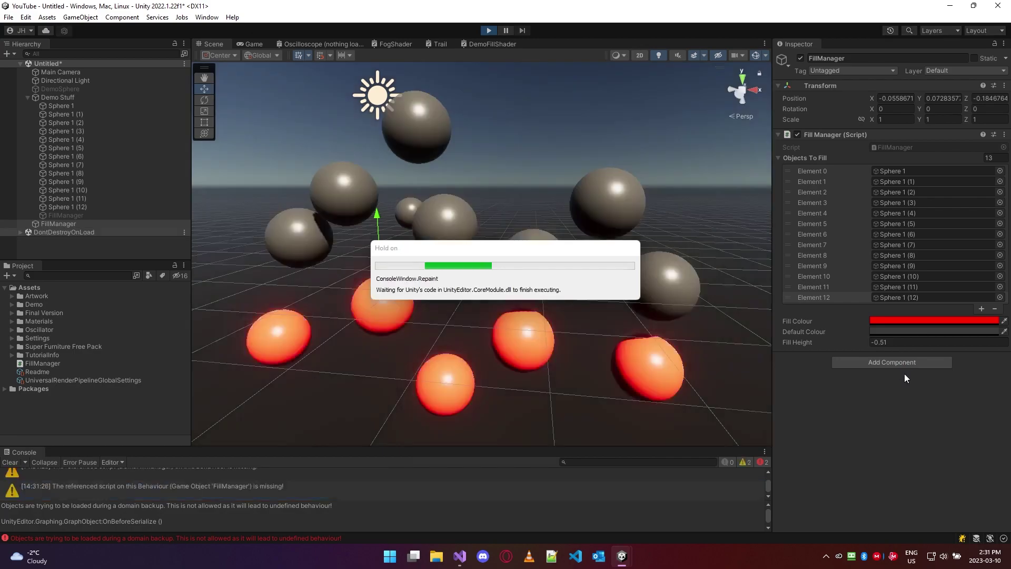
pyautogui.moveTo(813, 341); pyautogui.dragTo(838, 343)
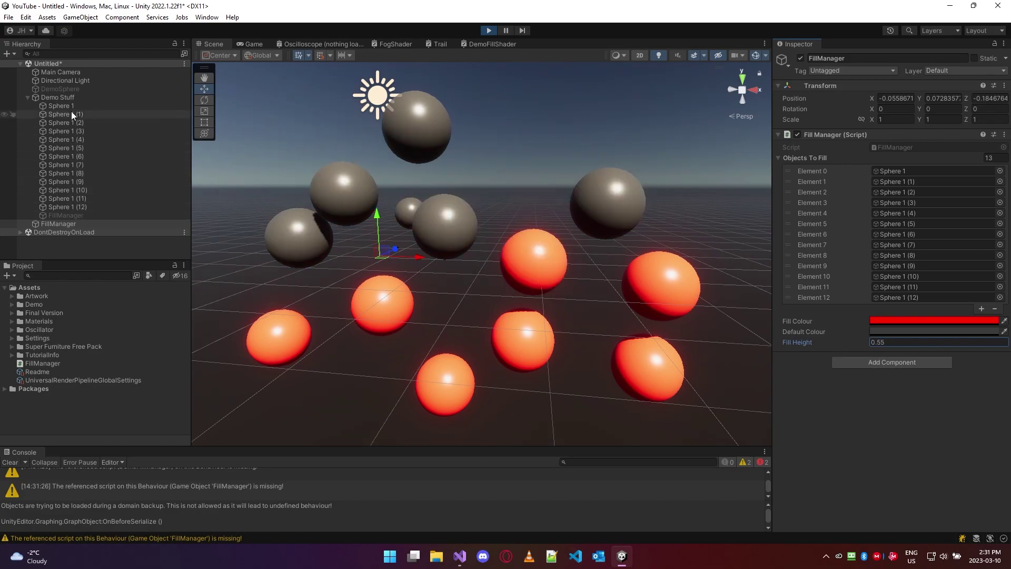
# Activate DemoSphere, frame it, and set its fill material's Y Cutoff to -0.188
pyautogui.click(68, 90)
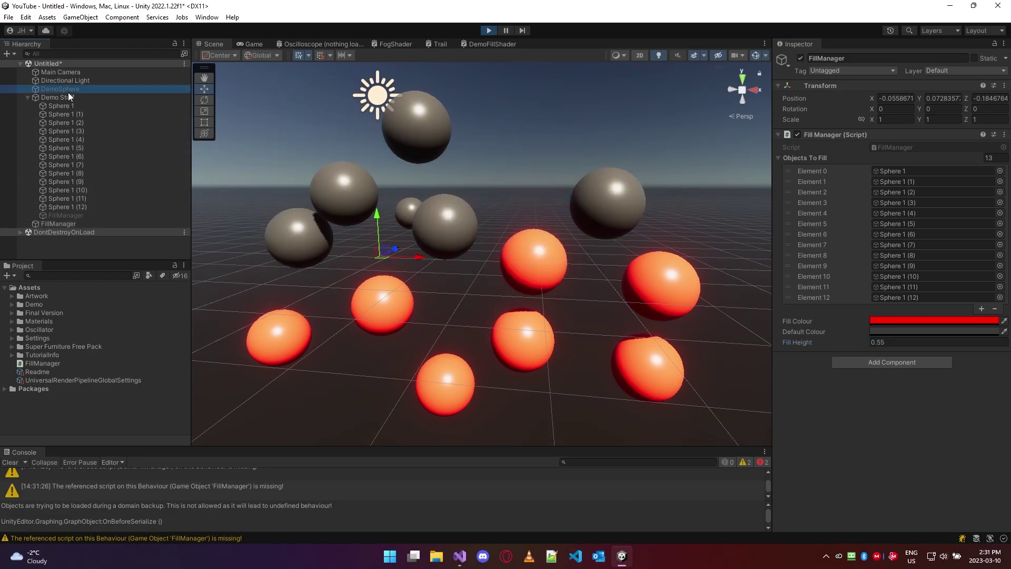
pyautogui.click(801, 58)
pyautogui.press('f')
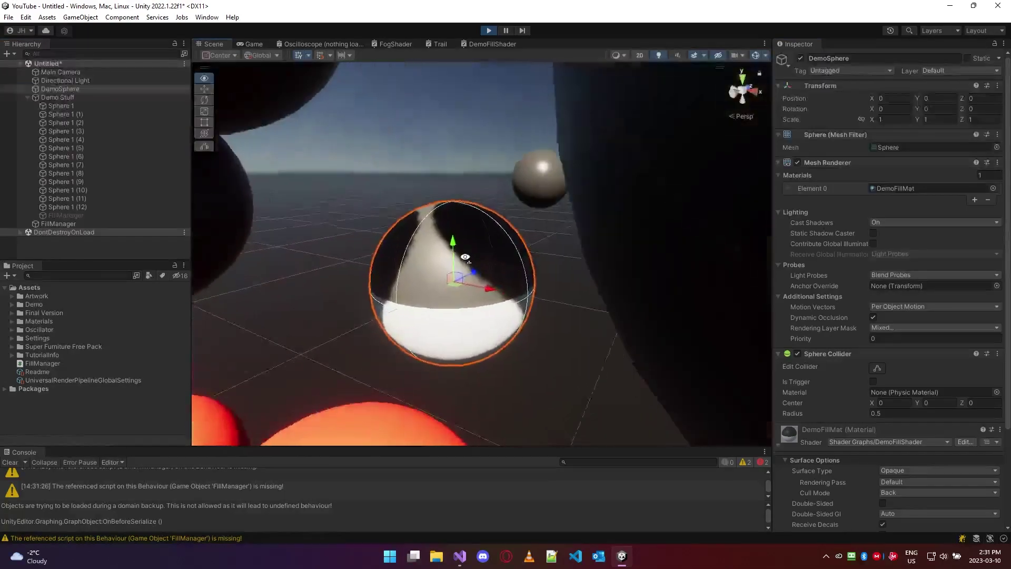
pyautogui.scroll(-4, 911, 412)
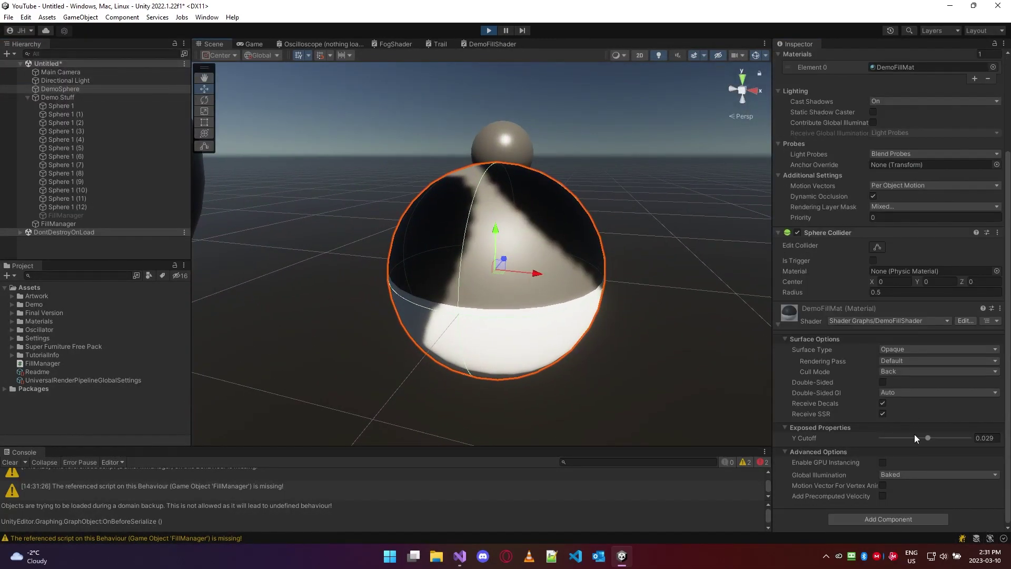
pyautogui.moveTo(926, 436)
pyautogui.mouseDown()
pyautogui.moveTo(907, 437)
pyautogui.moveTo(962, 438)
pyautogui.moveTo(905, 436)
pyautogui.moveTo(946, 425)
pyautogui.moveTo(909, 432)
pyautogui.mouseUp()
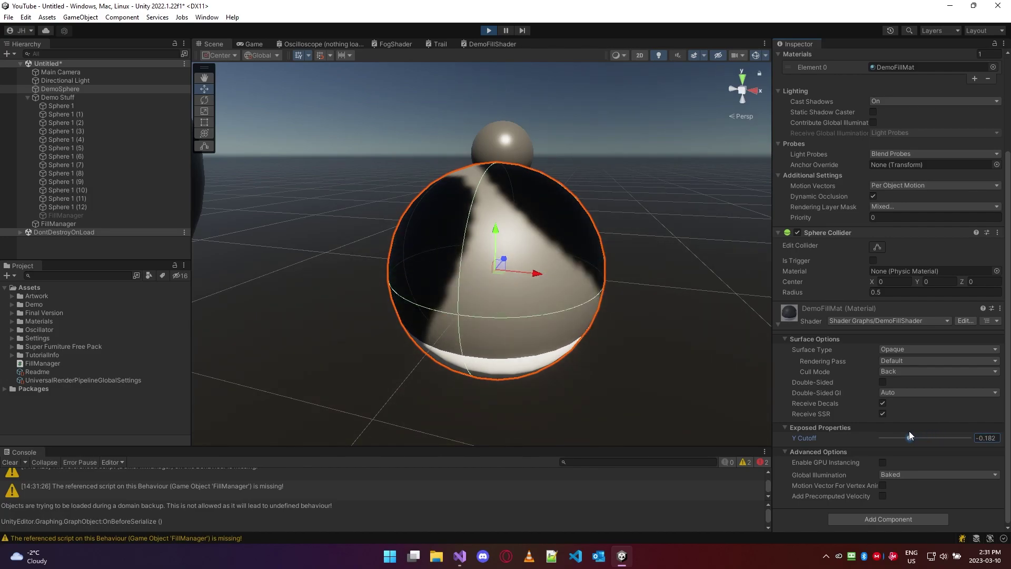
# Bring all spheres back into view and open the Fill Manager script's context menu on FillManager
pyautogui.scroll(10, 609, 350)
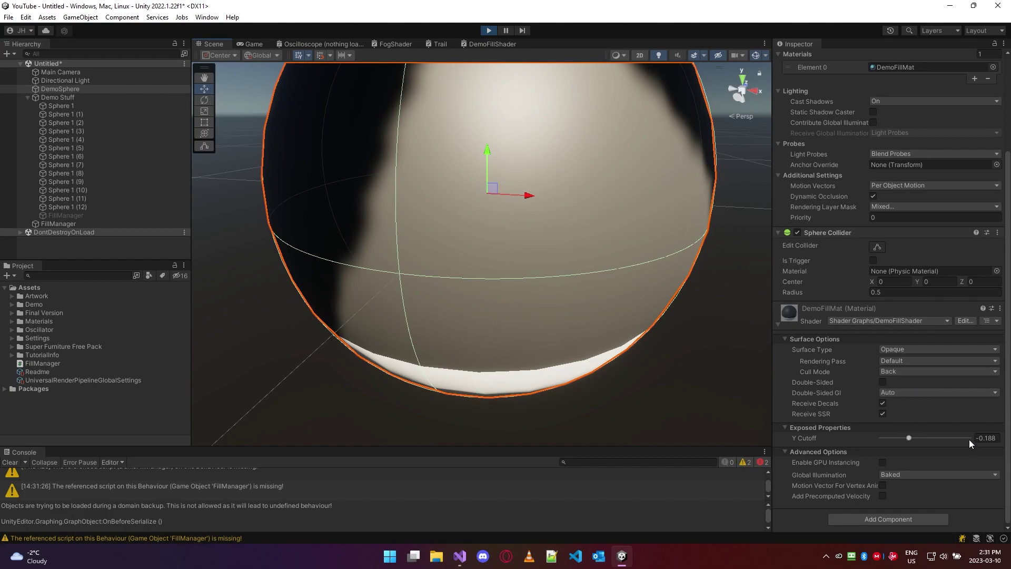
pyautogui.scroll(-10, 706, 334)
pyautogui.moveTo(706, 334)
pyautogui.mouseDown(button='right')
pyautogui.moveTo(698, 327)
pyautogui.moveTo(709, 327)
pyautogui.mouseUp(button='right')
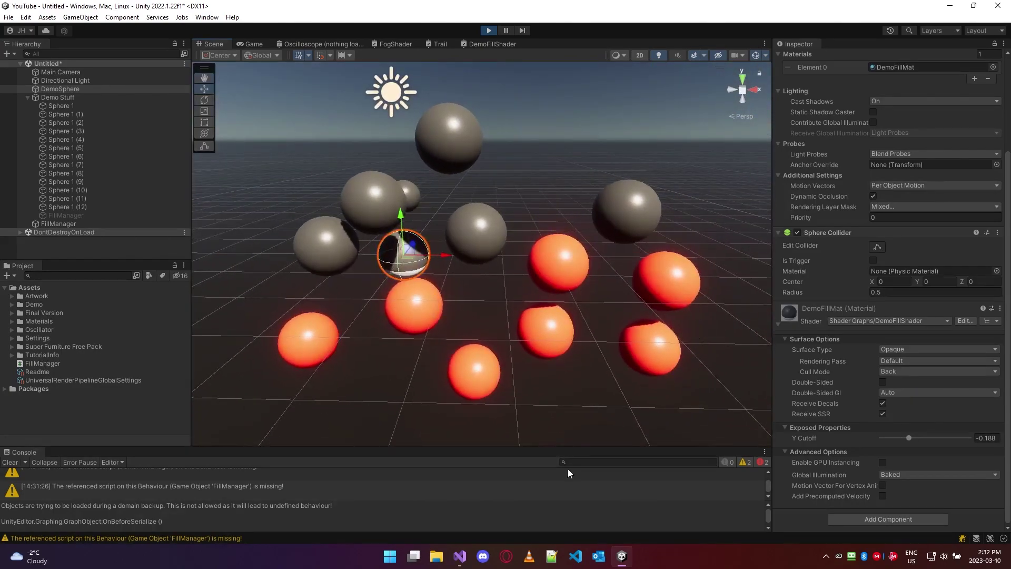
pyautogui.click(58, 223)
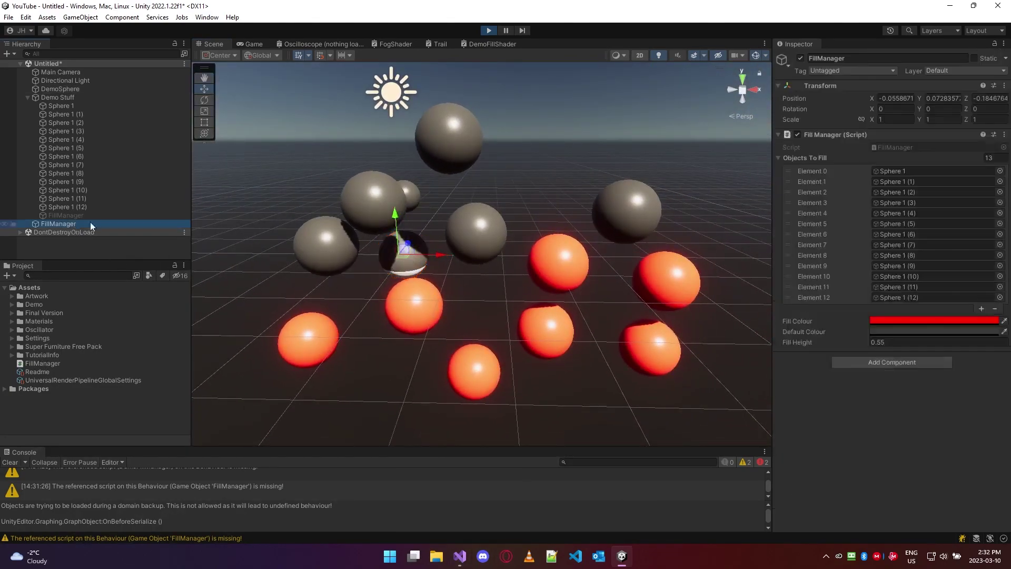
pyautogui.rightClick(886, 134)
# Open FillManager.cs and walk through Update's foreach loop, fillHeight comparison, and fillColour/defaultColour assignments
pyautogui.click(937, 267)
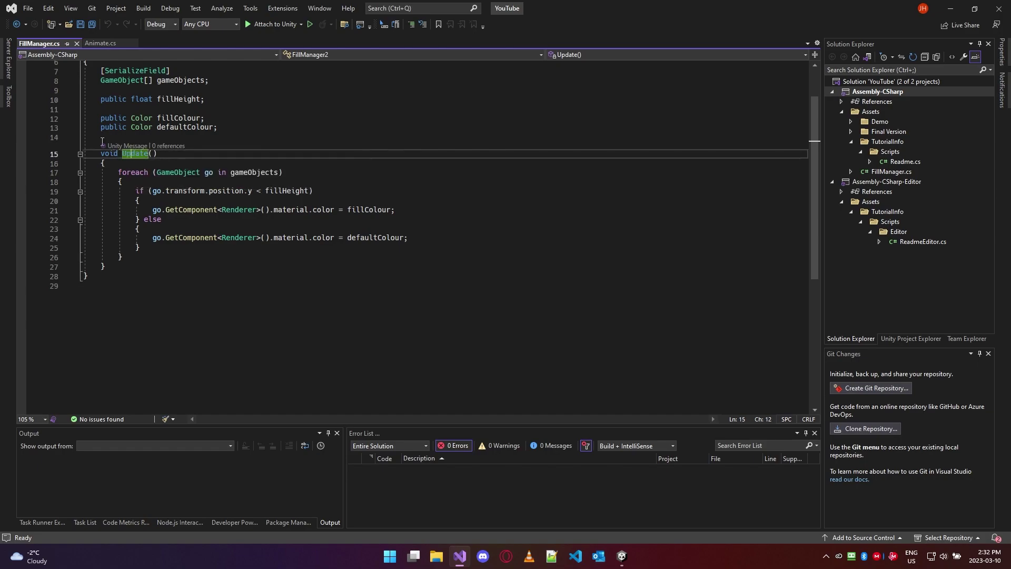
pyautogui.click(157, 155)
pyautogui.click(150, 267)
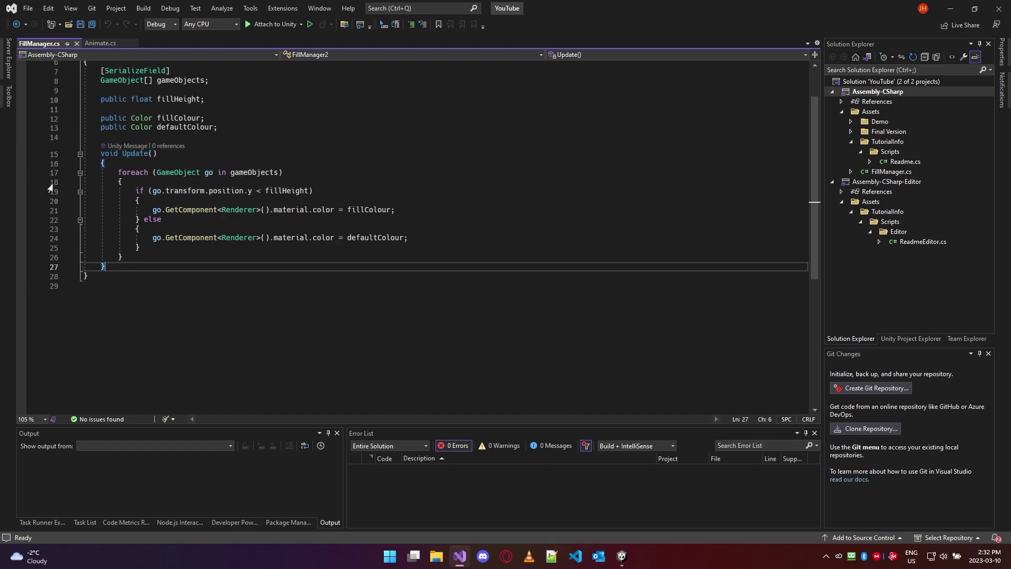
pyautogui.click(119, 171)
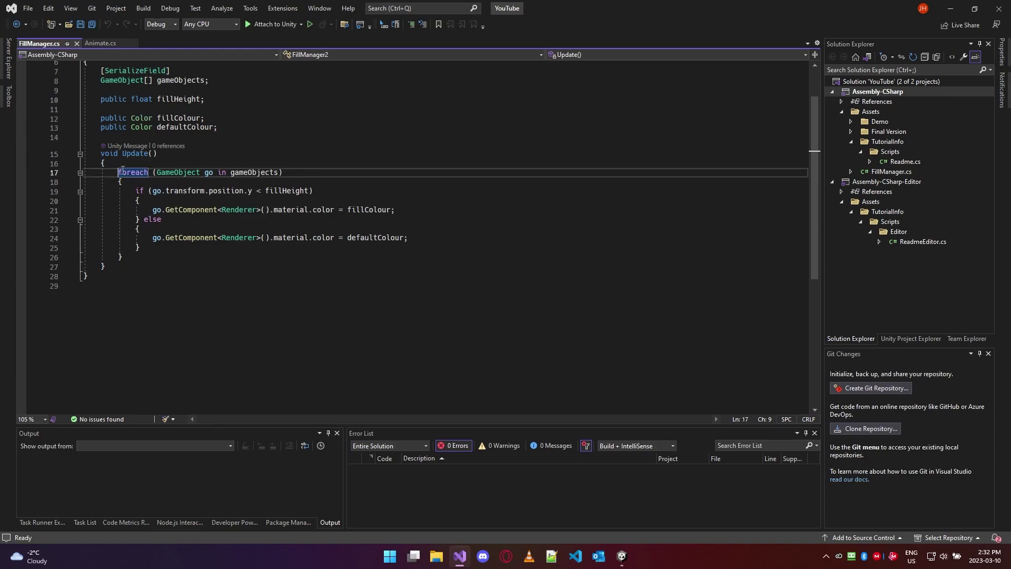
pyautogui.click(136, 191)
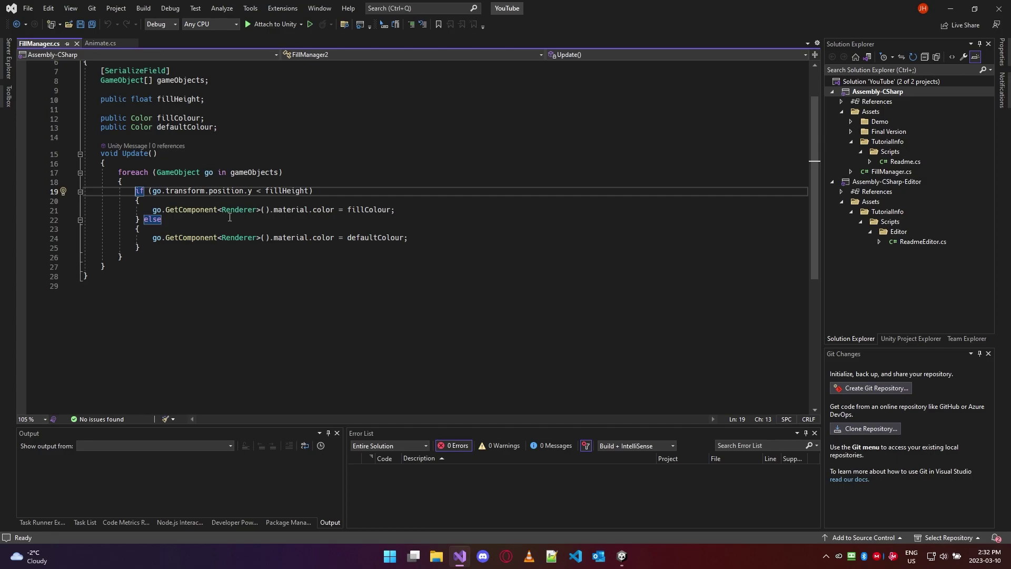
pyautogui.click(153, 191)
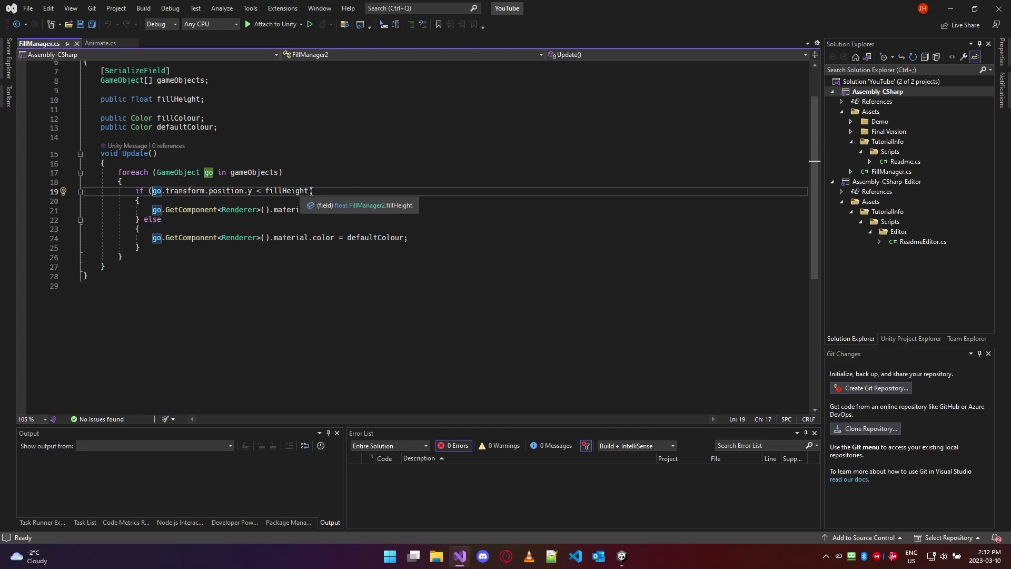
pyautogui.click(417, 212)
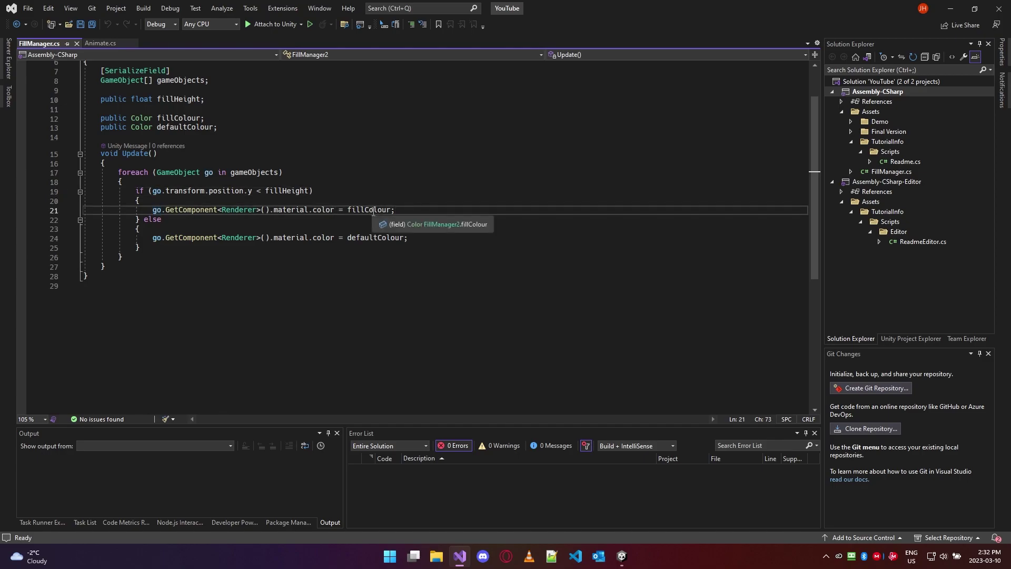
pyautogui.click(429, 233)
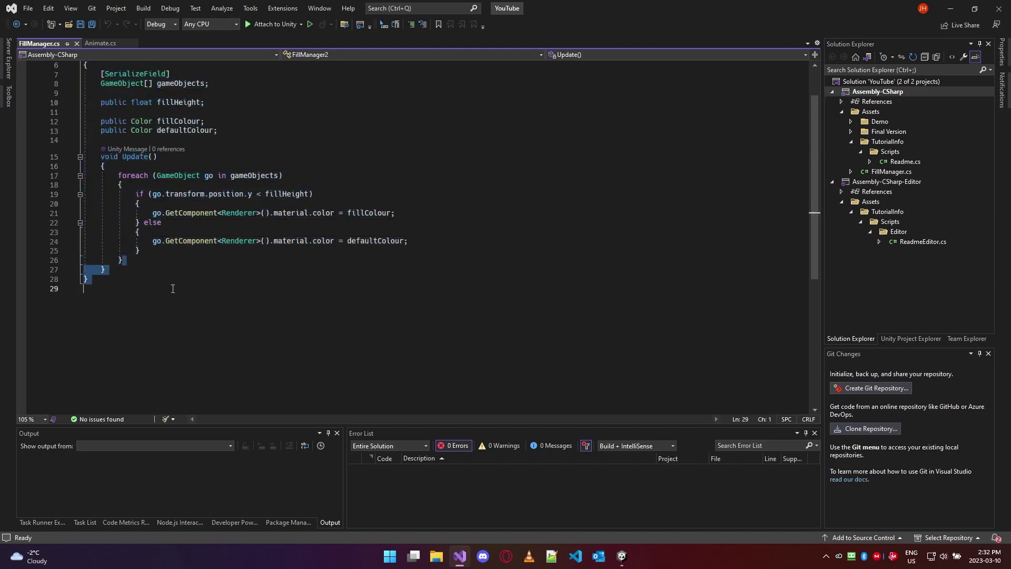
# Highlight the Update method and if/else body again, revisit the line 19 comparison, then minimise Visual Studio
pyautogui.moveTo(125, 261); pyautogui.dragTo(185, 180)
pyautogui.moveTo(84, 156); pyautogui.dragTo(248, 284)
pyautogui.press('Escape')
pyautogui.click(326, 238)
pyautogui.scroll(2, 325, 238)
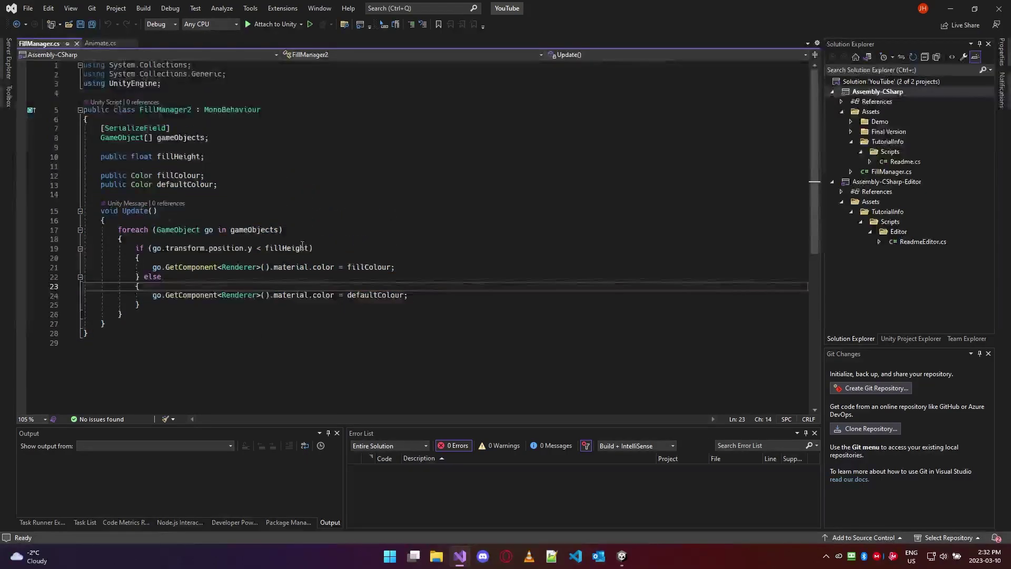
pyautogui.click(137, 238)
pyautogui.moveTo(102, 213); pyautogui.dragTo(108, 324)
pyautogui.click(197, 322)
pyautogui.click(285, 306)
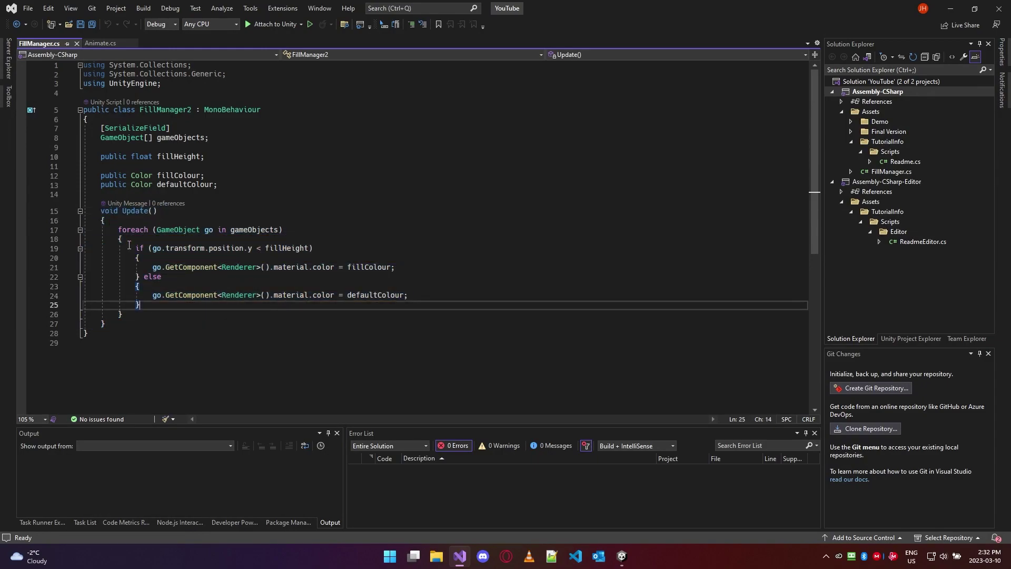
pyautogui.click(377, 246)
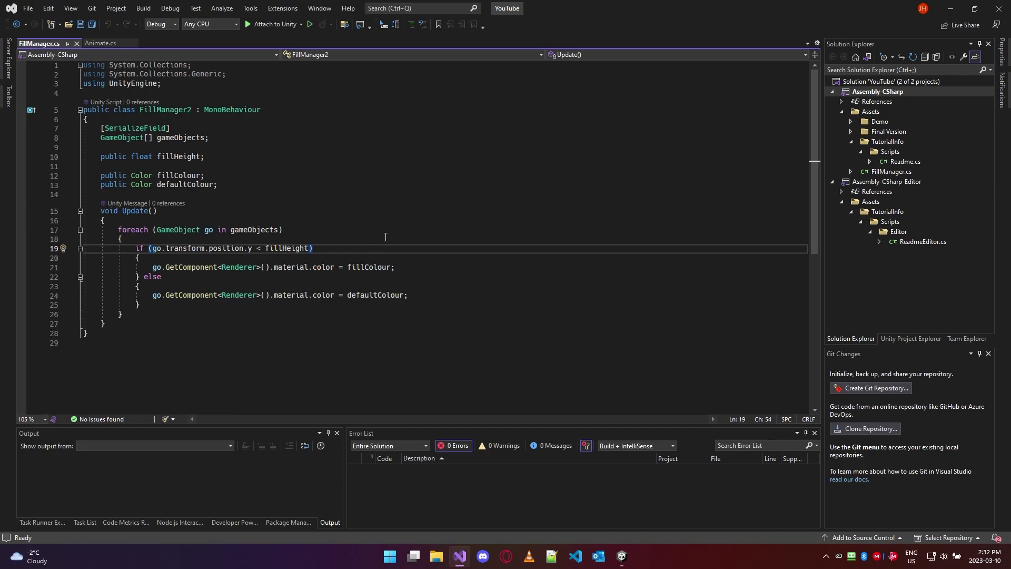
pyautogui.click(950, 8)
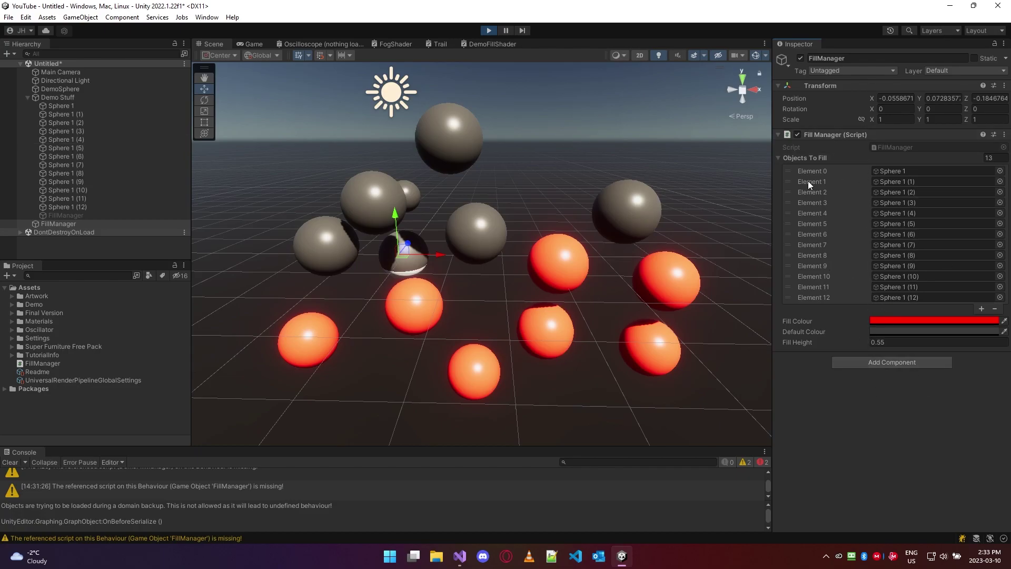
# Fly the scene camera to DemoSphere and select it to inspect its material
pyautogui.scroll(3, 530, 198)
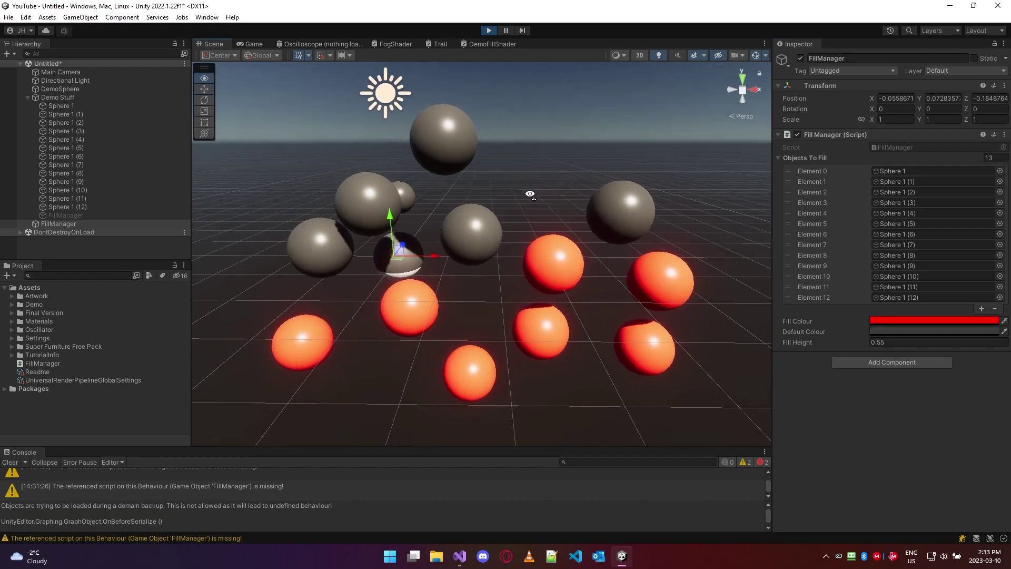
pyautogui.moveTo(513, 128); pyautogui.dragTo(470, 252, button='right')
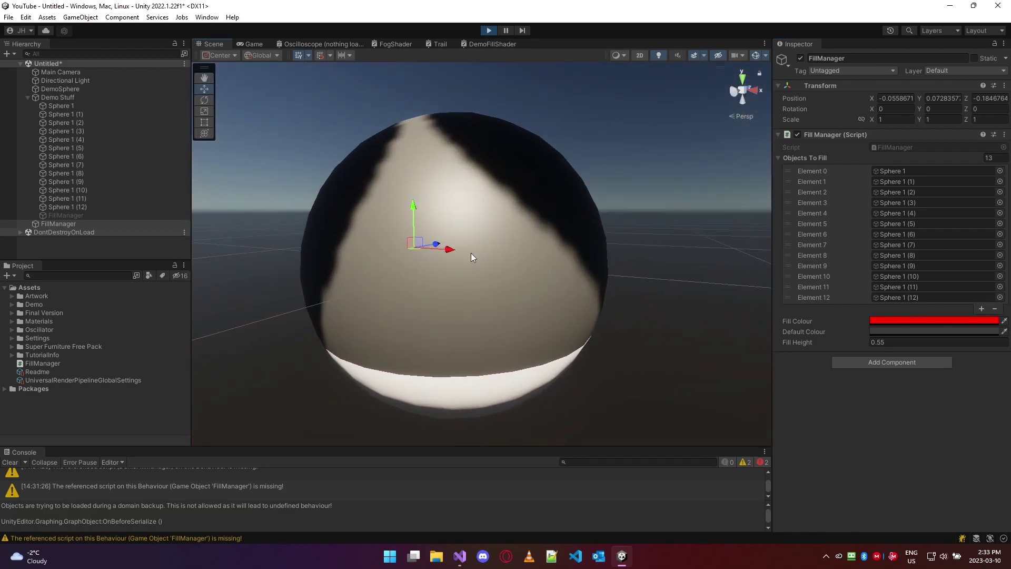
pyautogui.click(471, 253)
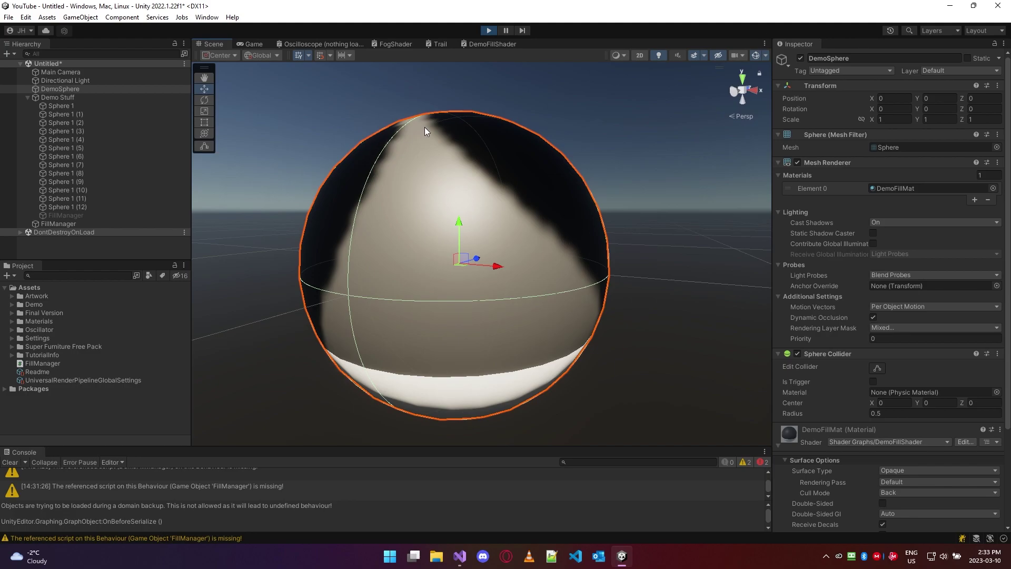
pyautogui.scroll(-5, 531, 160)
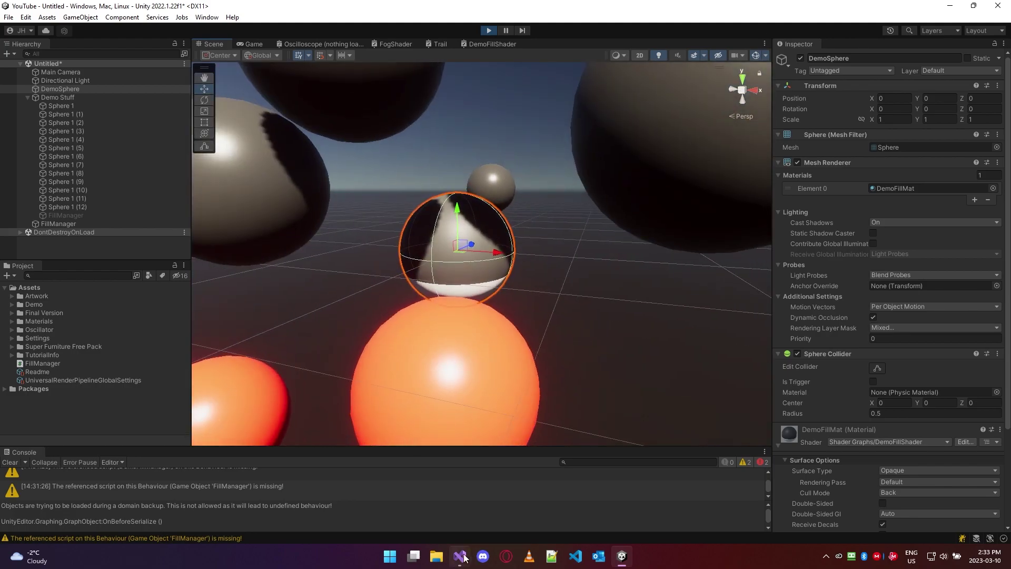
# Show the if/else block in FillManager.cs, then return to Unity
pyautogui.click(459, 556)
pyautogui.moveTo(141, 305); pyautogui.dragTo(131, 248)
pyautogui.click(135, 248)
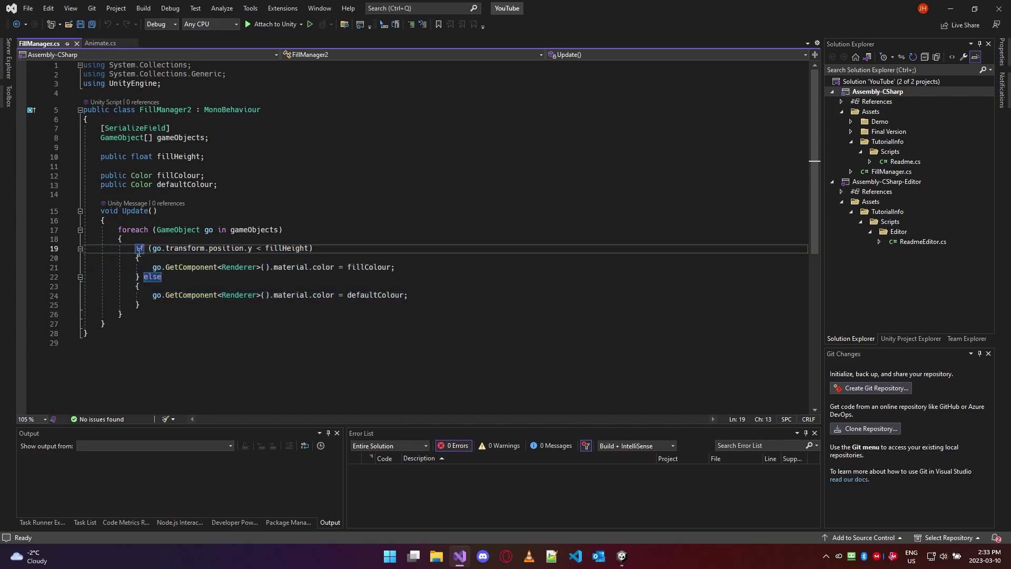
pyautogui.click(950, 8)
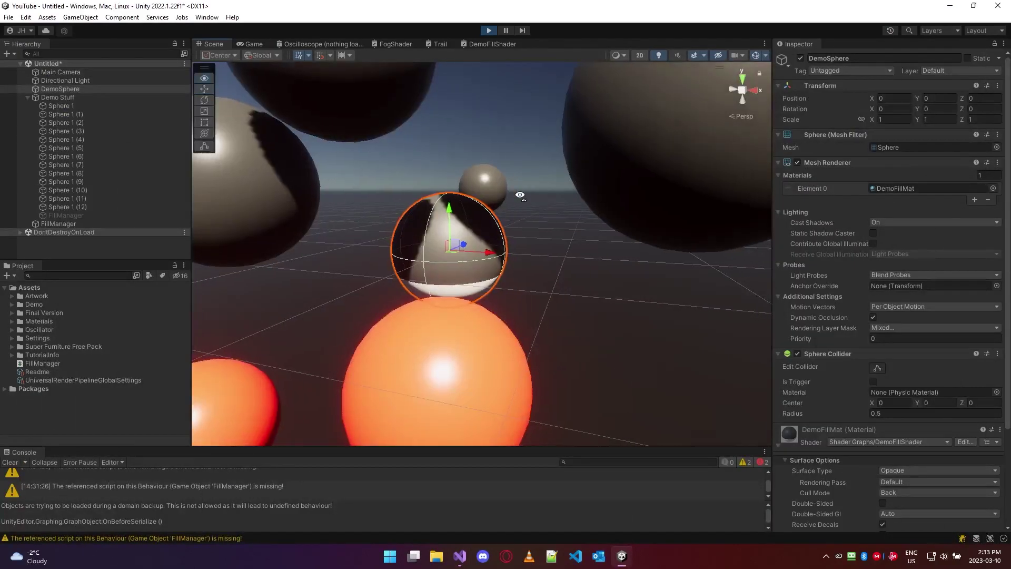
# Orbit around DemoSphere to inspect the fill, then pull back to view all spheres
pyautogui.scroll(6, 520, 196)
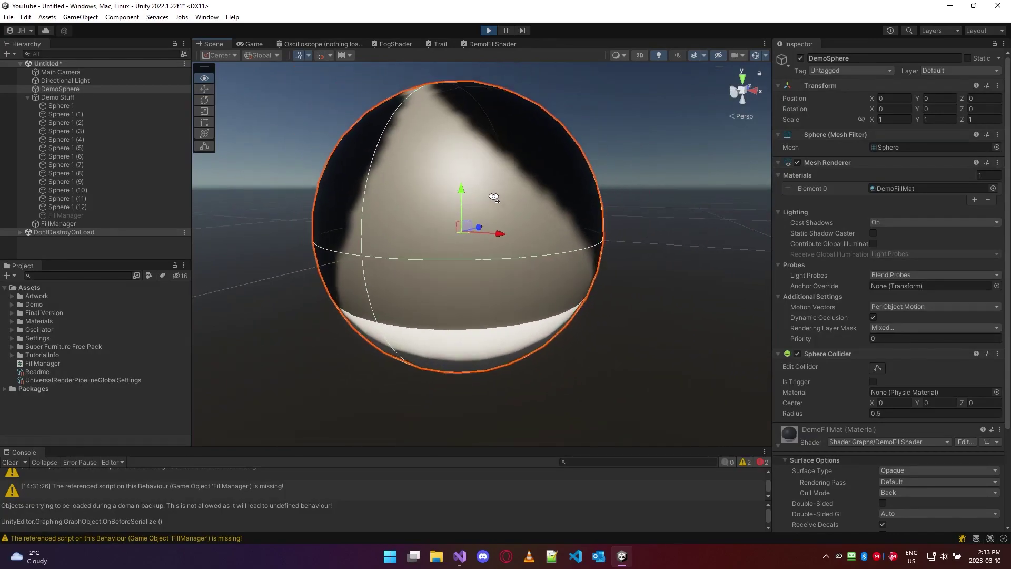
pyautogui.keyDown('alt'); pyautogui.moveTo(494, 197); pyautogui.dragTo(484, 255); pyautogui.keyUp('alt')
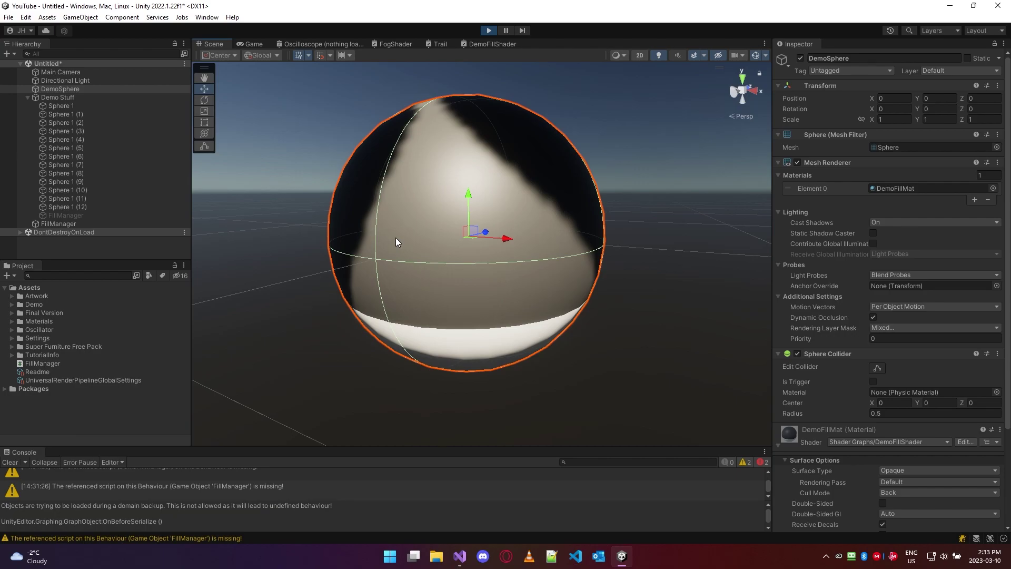
pyautogui.moveTo(396, 241); pyautogui.dragTo(460, 274, button='right')
pyautogui.press('s')
pyautogui.click(460, 557)
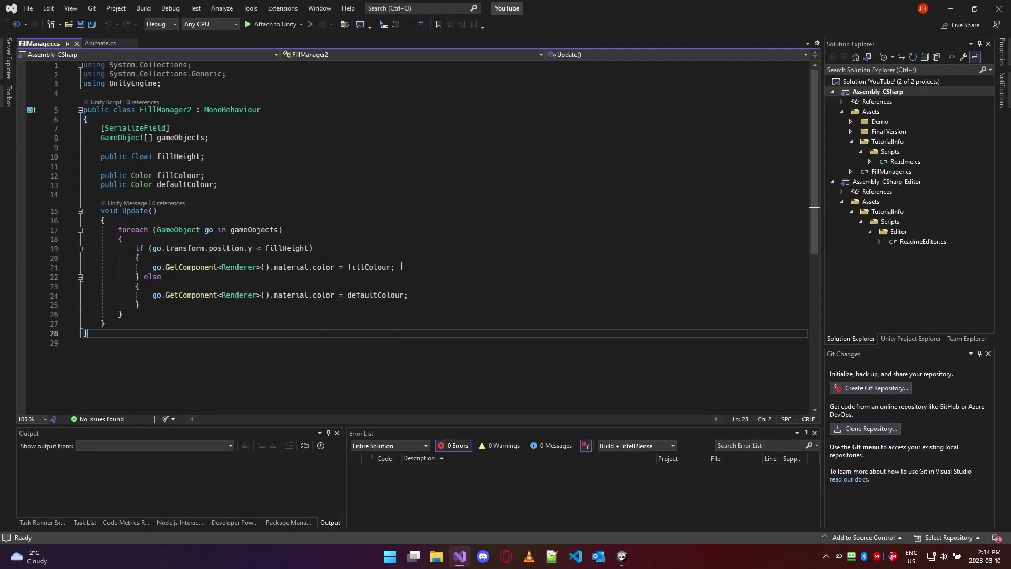
pyautogui.click(951, 9)
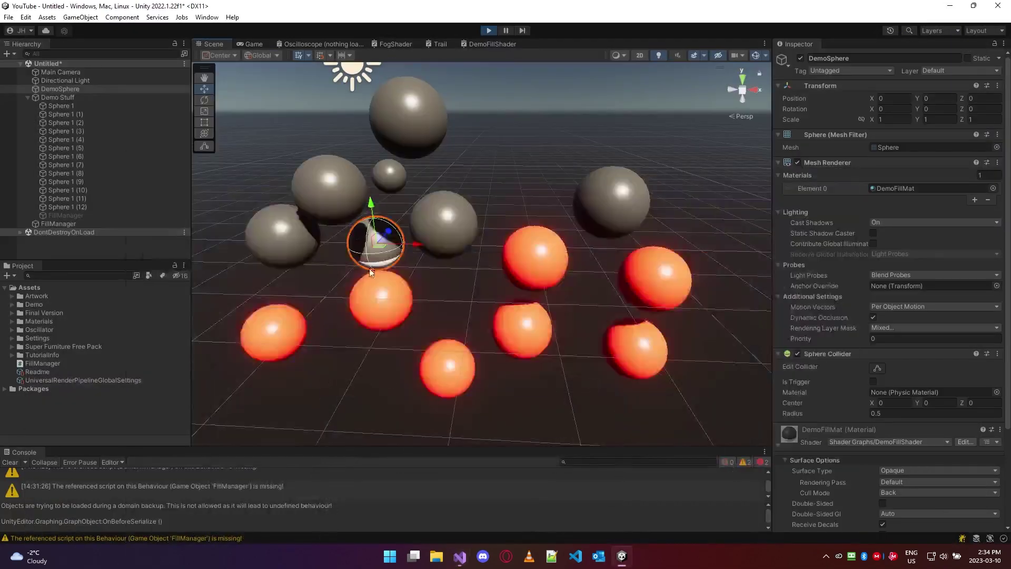
# Deactivate DemoSphere to hide it and bring FillManager.cs back up in Visual Studio
pyautogui.click(478, 170)
pyautogui.moveTo(478, 169); pyautogui.dragTo(416, 163, button='right')
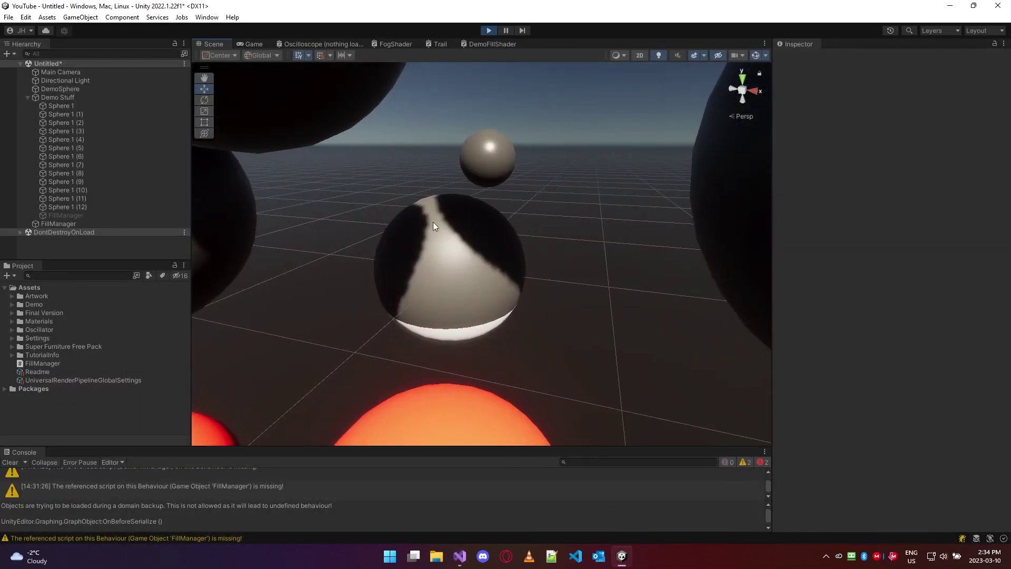
pyautogui.click(448, 264)
pyautogui.click(532, 223)
pyautogui.moveTo(551, 222)
pyautogui.mouseDown(button='right')
pyautogui.moveTo(569, 214)
pyautogui.moveTo(558, 227)
pyautogui.mouseUp(button='right')
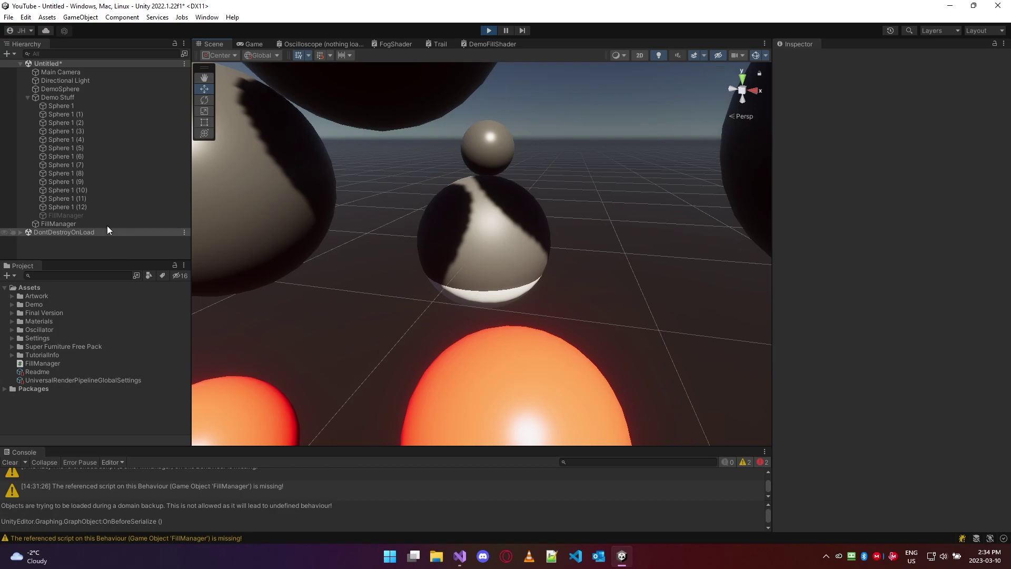
pyautogui.moveTo(511, 263); pyautogui.dragTo(524, 256, button='right')
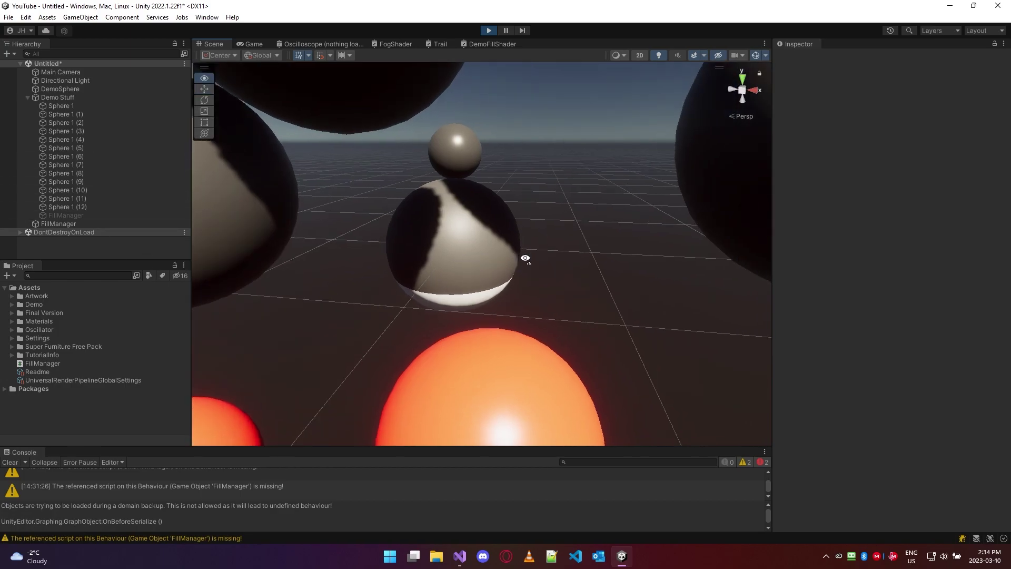
pyautogui.click(67, 90)
pyautogui.click(799, 58)
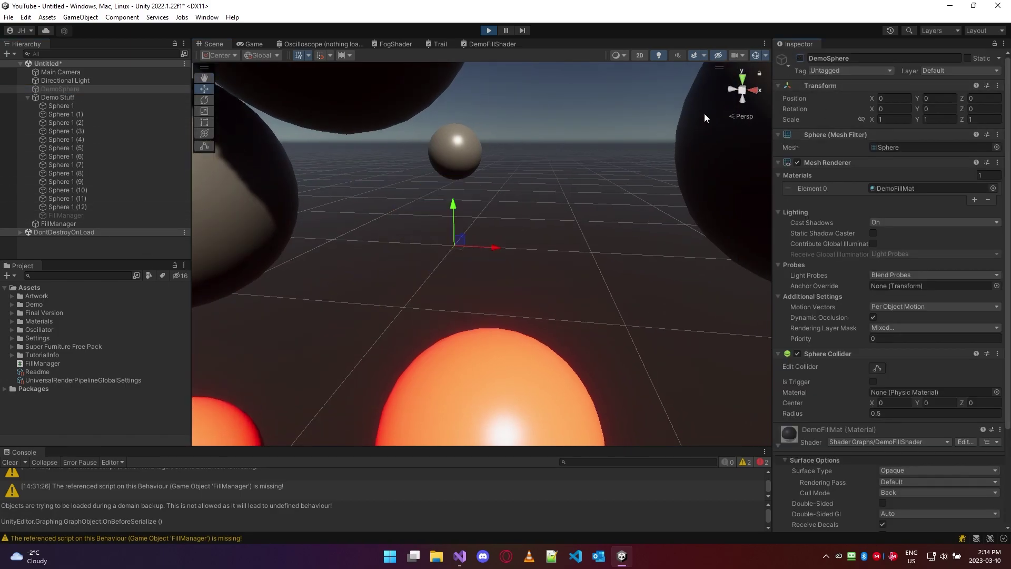
pyautogui.moveTo(552, 216); pyautogui.dragTo(544, 225, button='right')
pyautogui.scroll(-3, 545, 225)
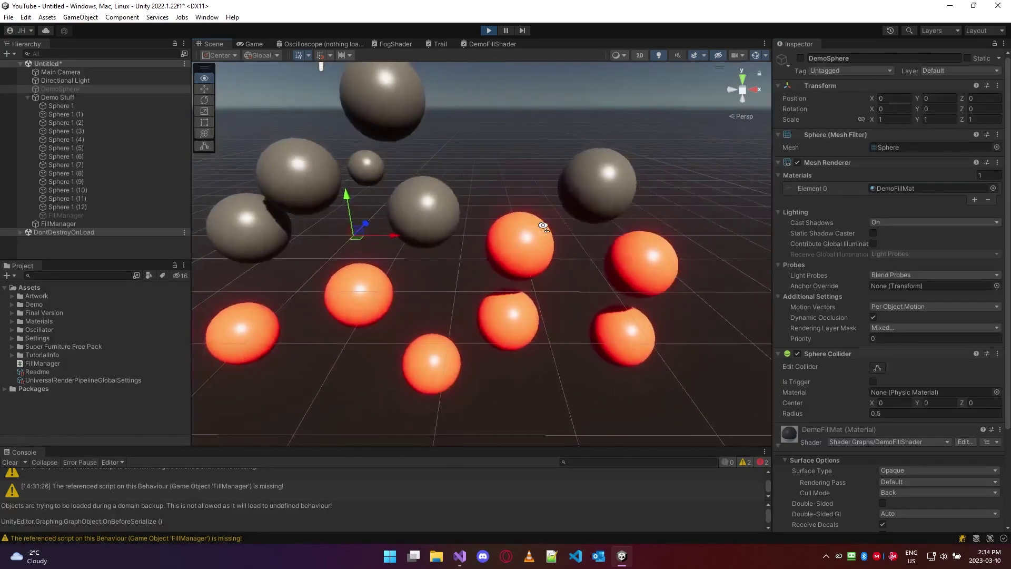
pyautogui.click(460, 555)
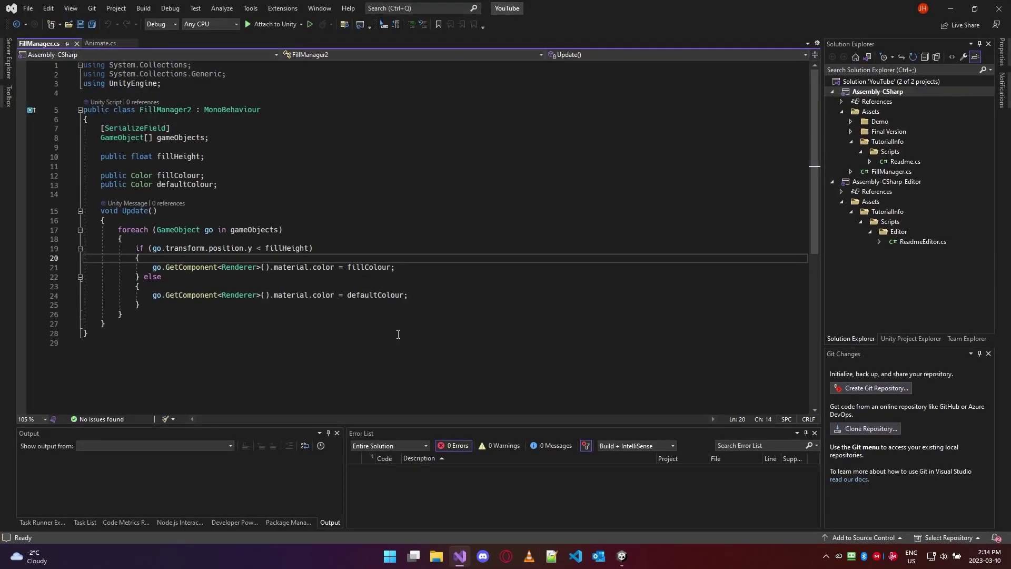
# Add a new 3D Sphere to the scene from the Hierarchy
pyautogui.click(948, 11)
pyautogui.rightClick(74, 242)
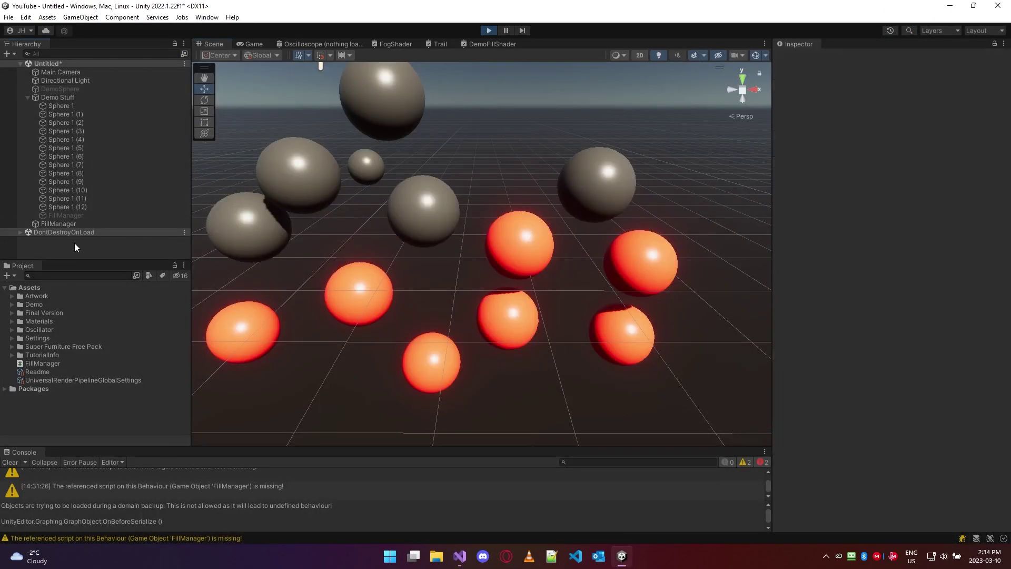
pyautogui.moveTo(127, 396)
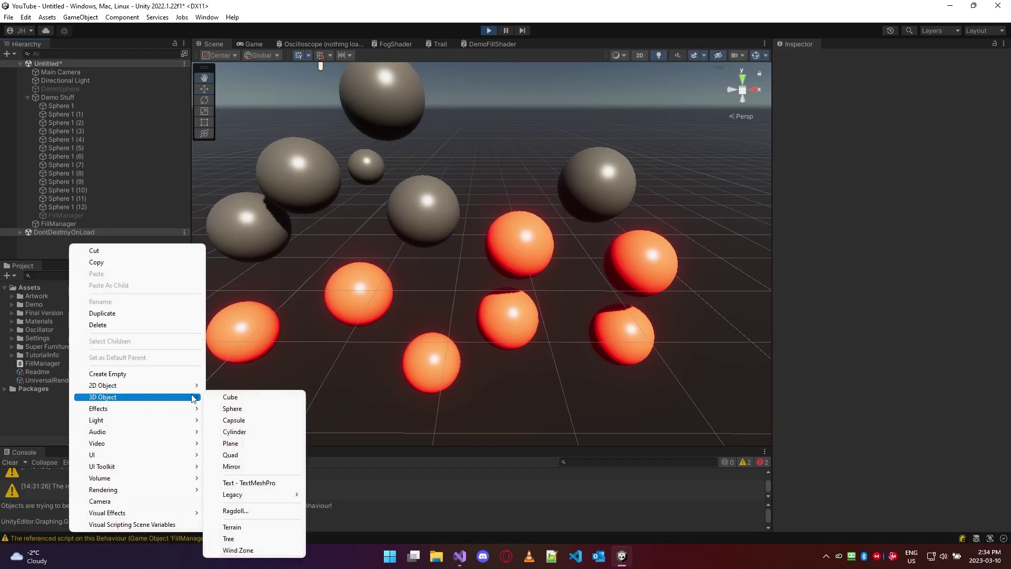
pyautogui.click(246, 412)
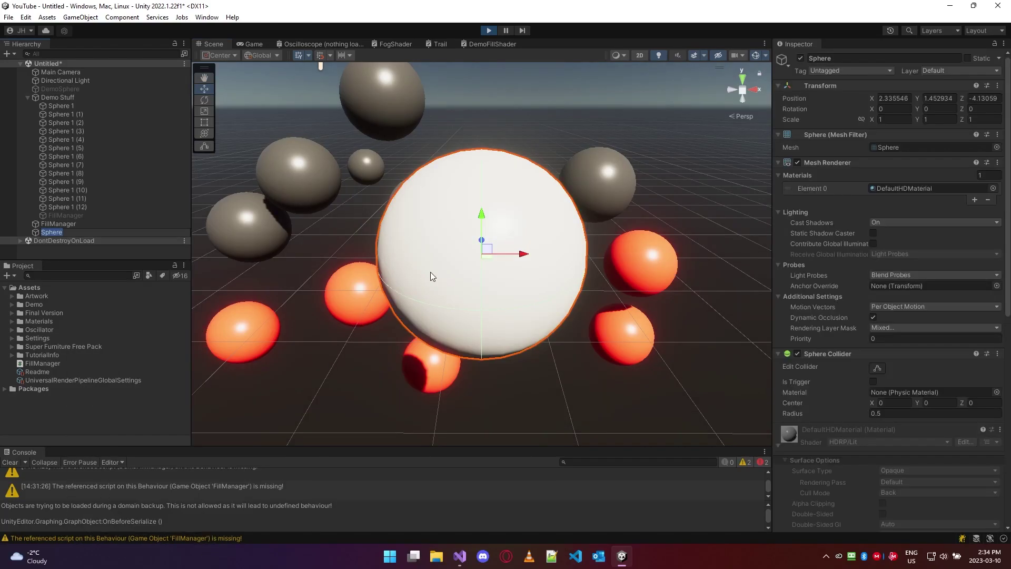
pyautogui.moveTo(430, 272); pyautogui.dragTo(402, 272, button='right')
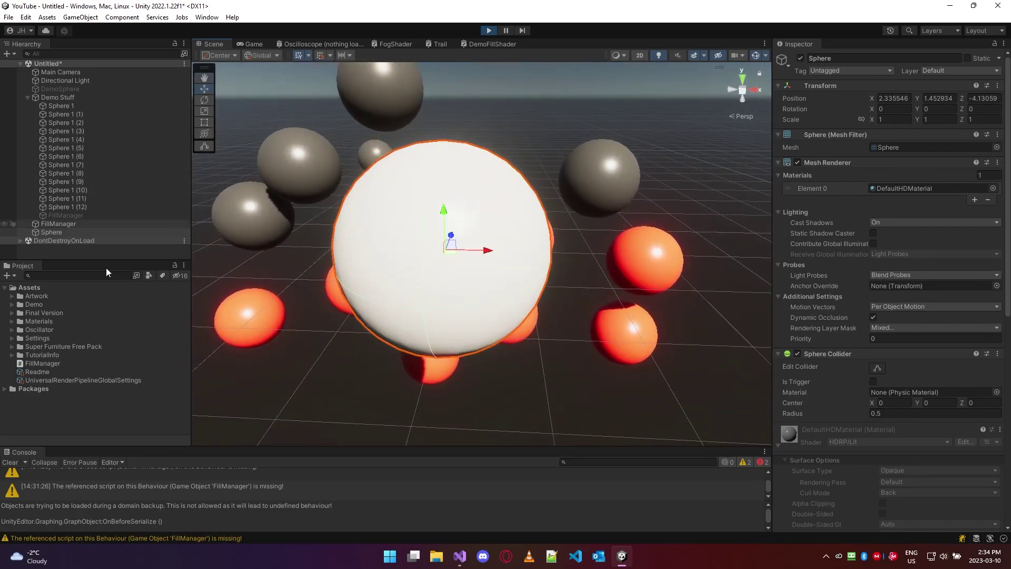
# Create a new material in Assets named FillMat
pyautogui.rightClick(23, 287)
pyautogui.moveTo(101, 264)
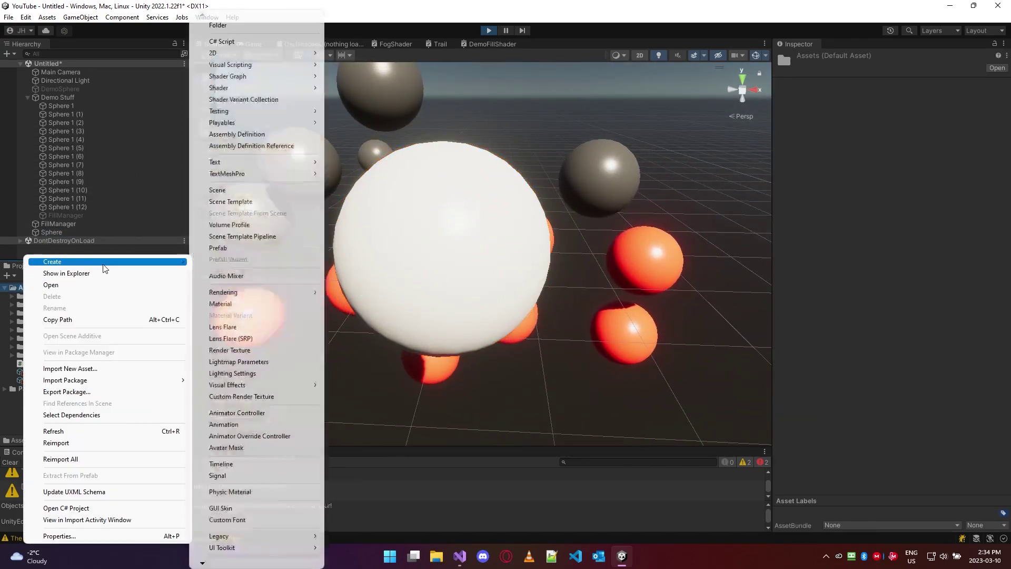
pyautogui.click(243, 149)
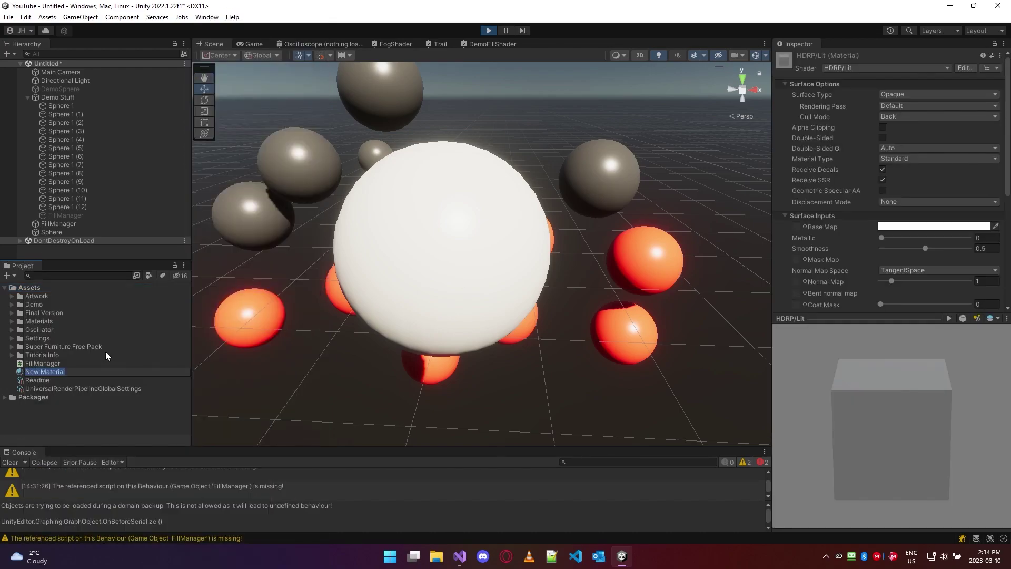
pyautogui.write('FillMat')
pyautogui.press('Return')
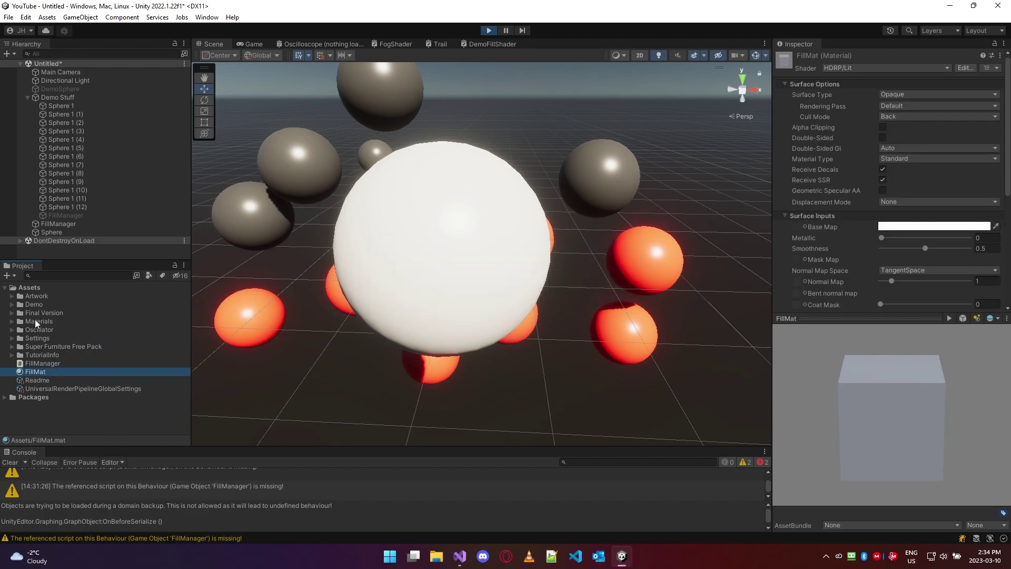
# Create an HDRP Lit Shader Graph named FillShader and assign it to FillMat
pyautogui.rightClick(30, 287)
pyautogui.moveTo(95, 261)
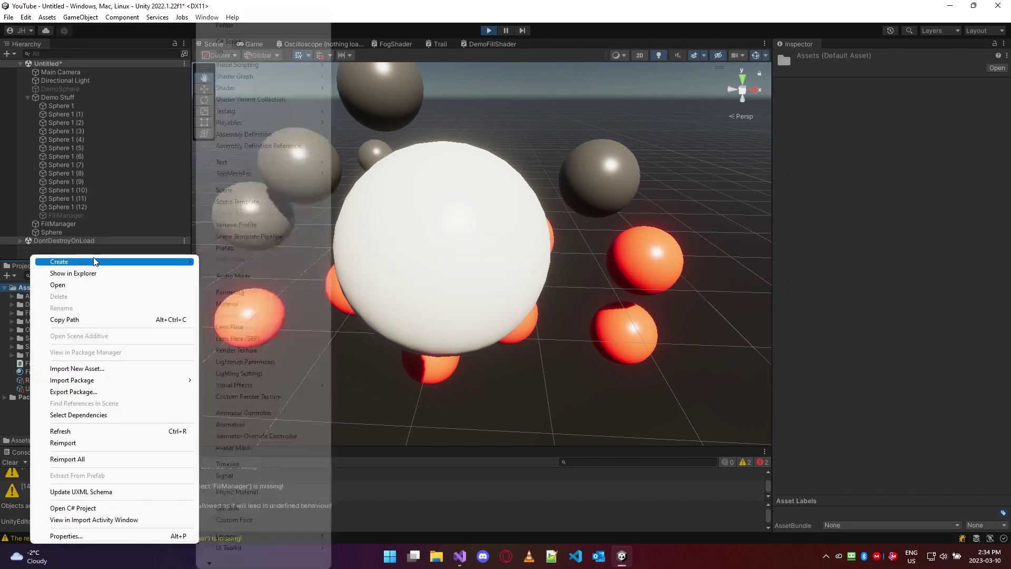
pyautogui.moveTo(258, 77)
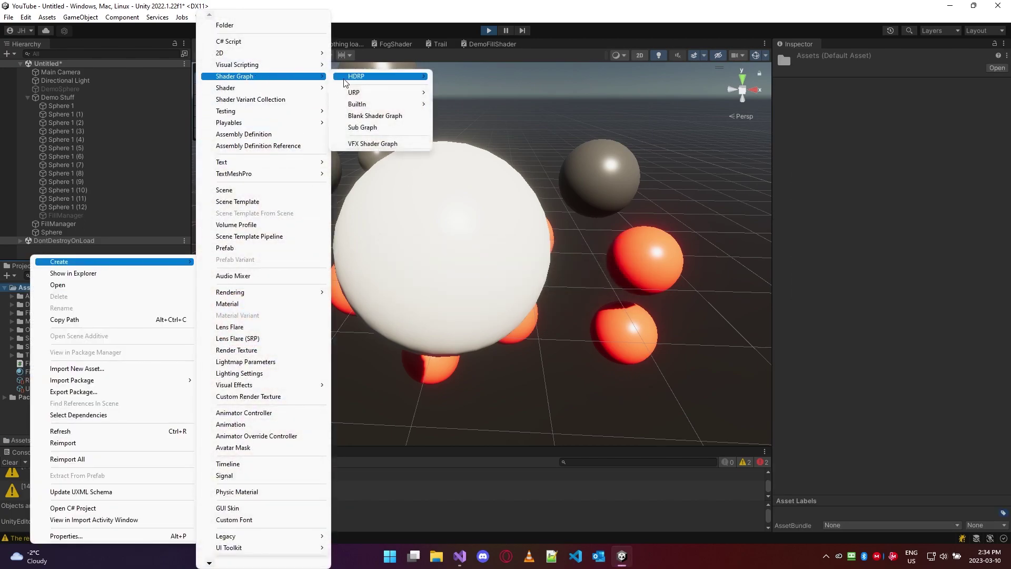
pyautogui.moveTo(361, 79)
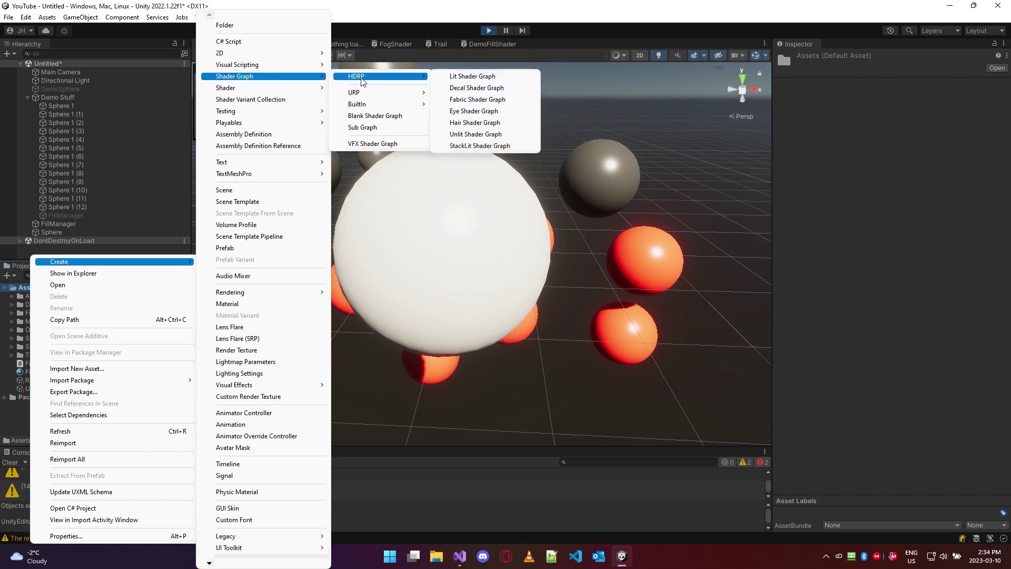
pyautogui.click(509, 78)
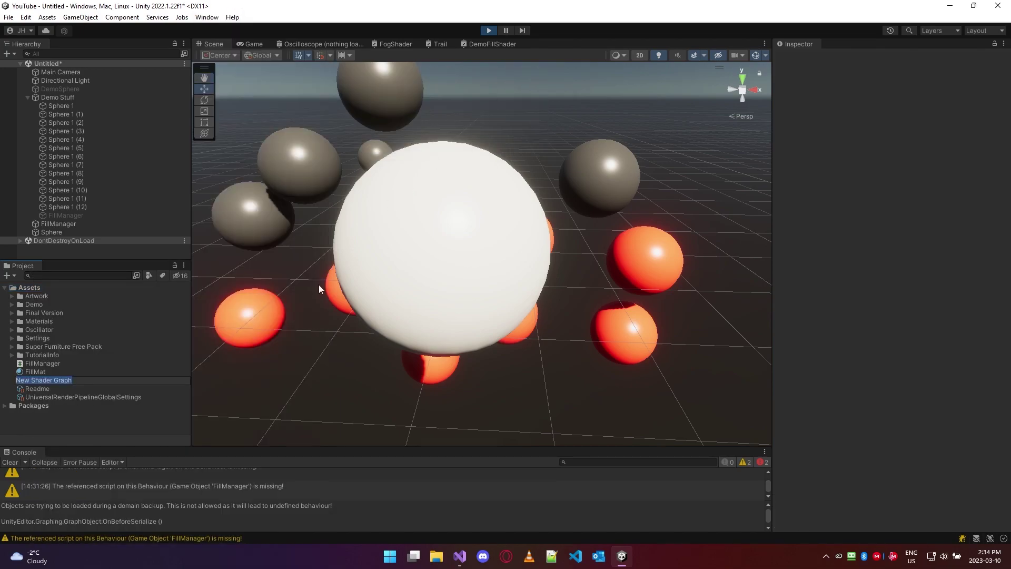
pyautogui.write('FillShader')
pyautogui.press('Return')
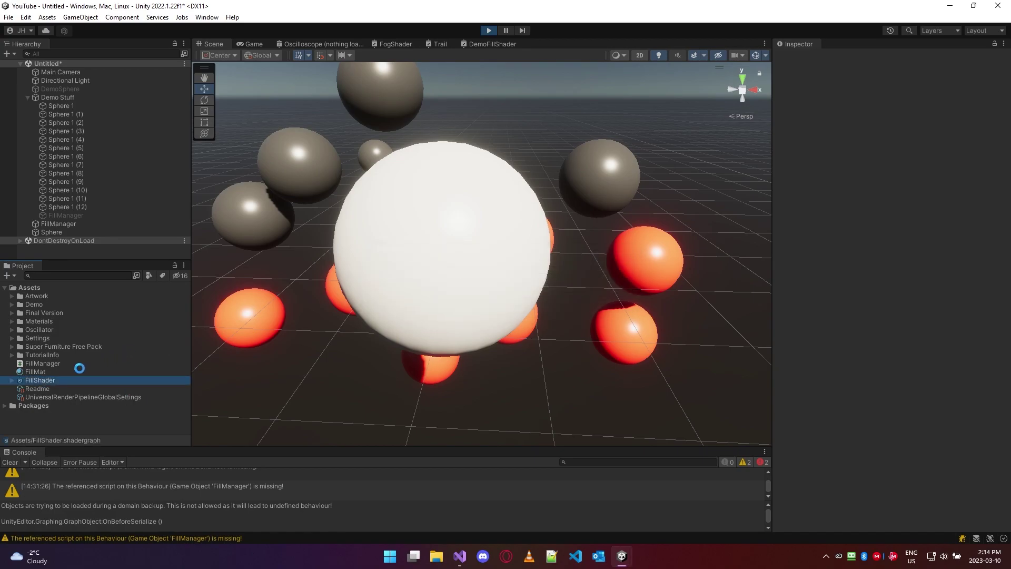
pyautogui.moveTo(49, 379)
pyautogui.mouseDown()
pyautogui.moveTo(62, 376)
pyautogui.moveTo(35, 371)
pyautogui.mouseUp()
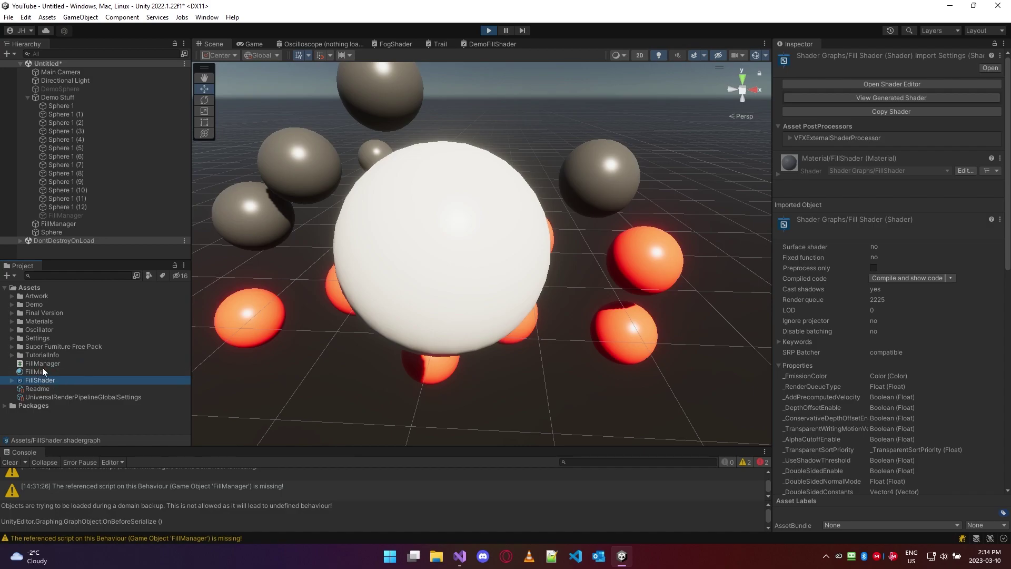
# Drag FillMat onto the large white sphere and check the sphere, FillMat and FillShader assets
pyautogui.click(40, 370)
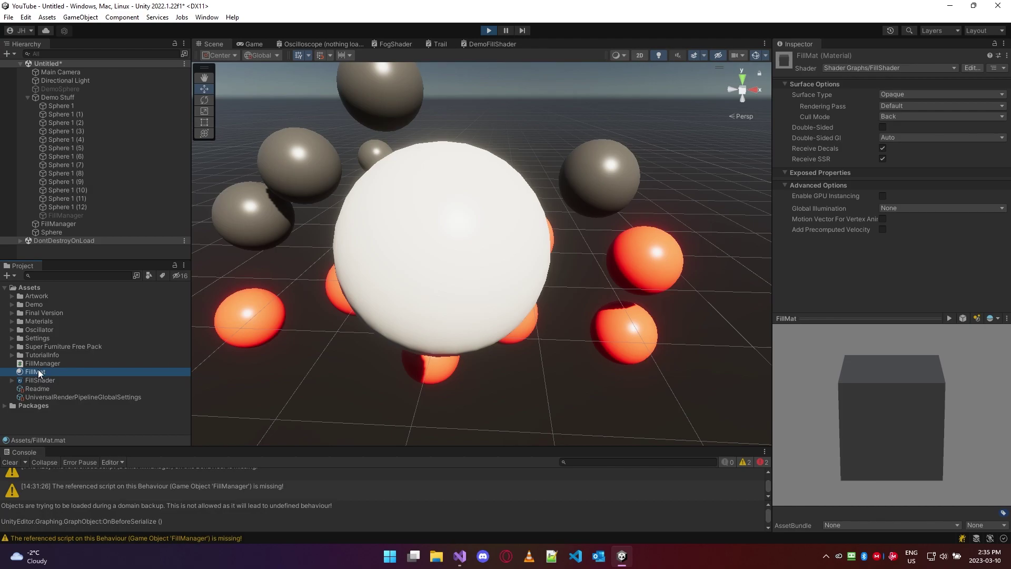
pyautogui.moveTo(39, 372); pyautogui.dragTo(487, 211)
pyautogui.click(504, 229)
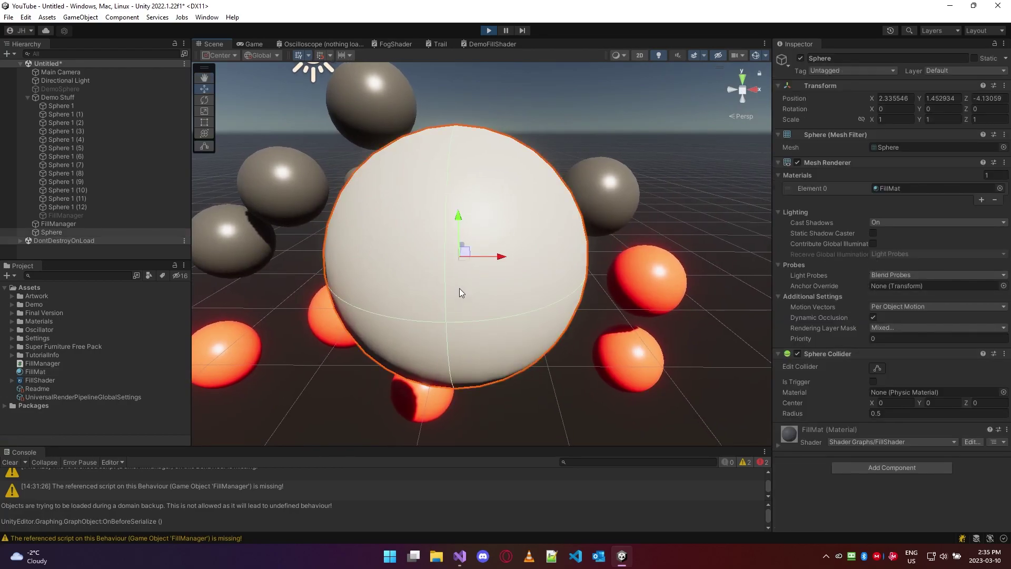
pyautogui.moveTo(480, 242)
pyautogui.keyDown('alt'); pyautogui.mouseDown()
pyautogui.moveTo(598, 260)
pyautogui.moveTo(468, 247)
pyautogui.mouseUp(); pyautogui.keyUp('alt')
pyautogui.scroll(3, 475, 246)
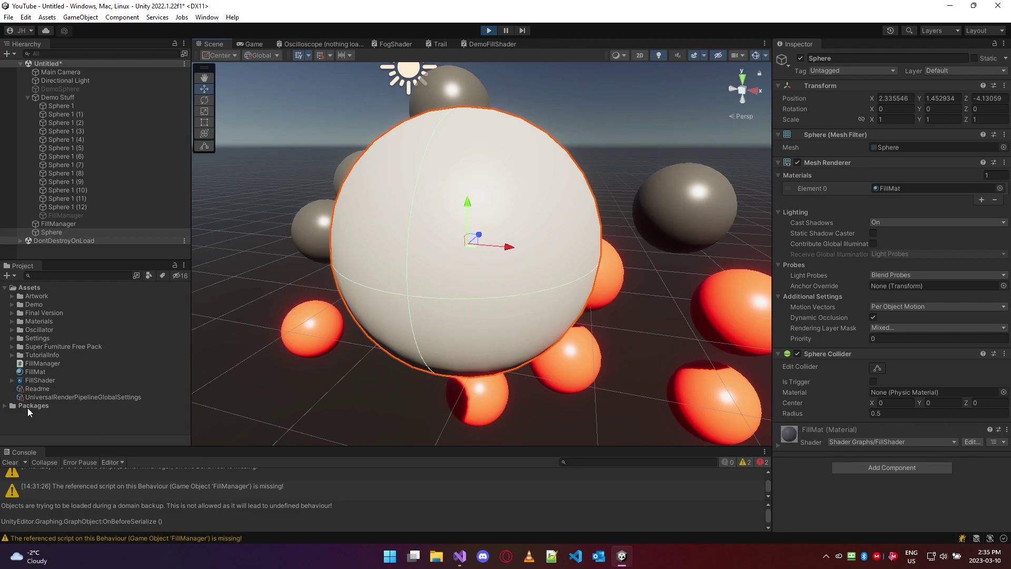
pyautogui.click(52, 379)
pyautogui.click(46, 371)
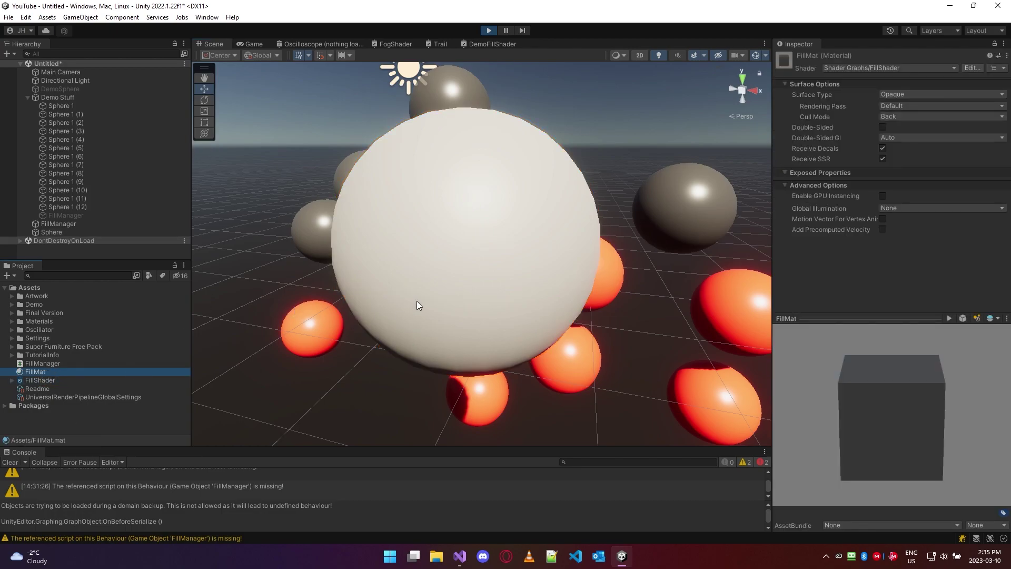
pyautogui.click(416, 301)
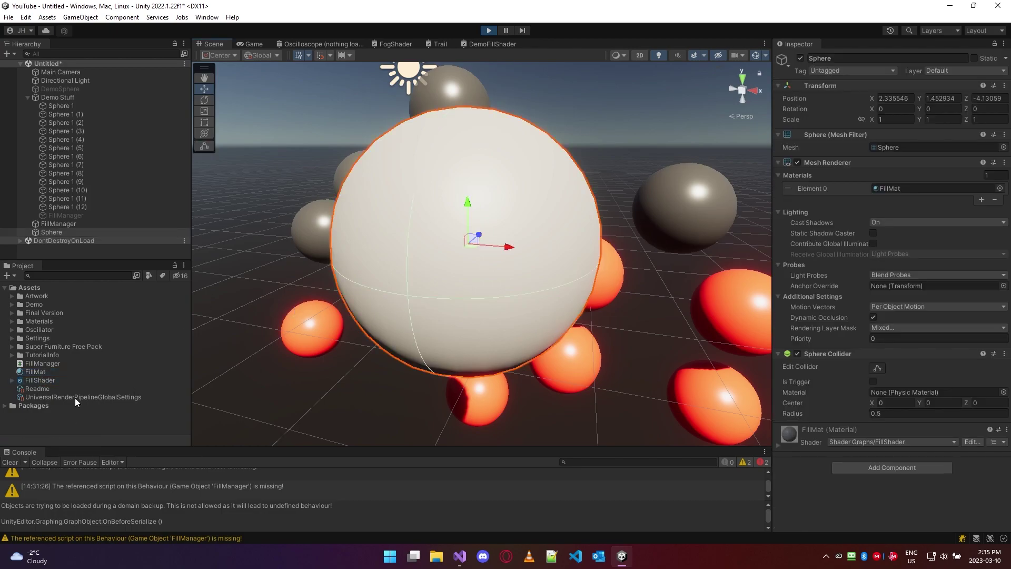
pyautogui.click(42, 379)
# Open FillShader in Shader Graph and frame its canvas
pyautogui.doubleClick(42, 379)
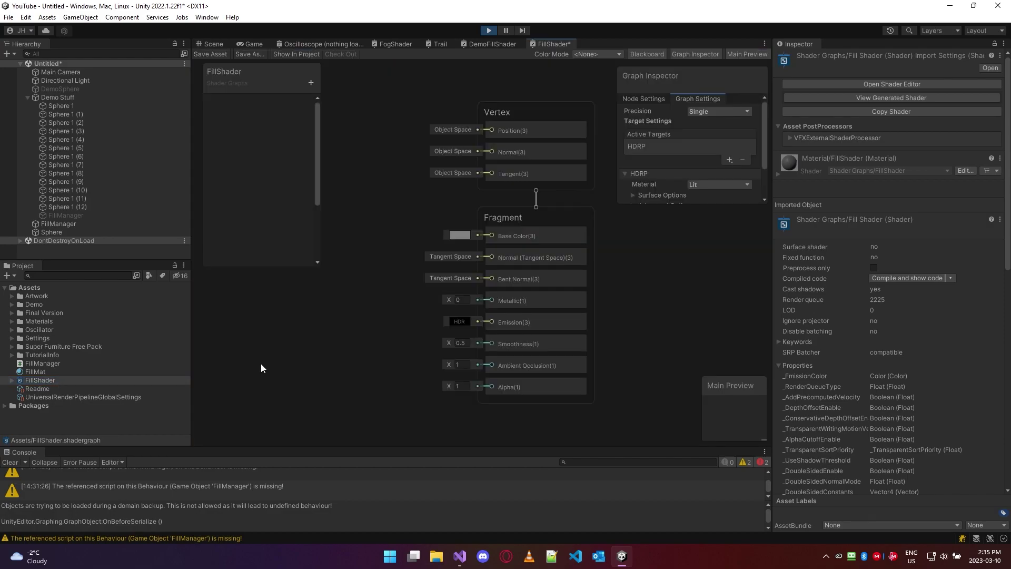
pyautogui.moveTo(407, 324); pyautogui.dragTo(462, 340, button='middle')
pyautogui.scroll(-3, 407, 323)
pyautogui.scroll(2, 522, 330)
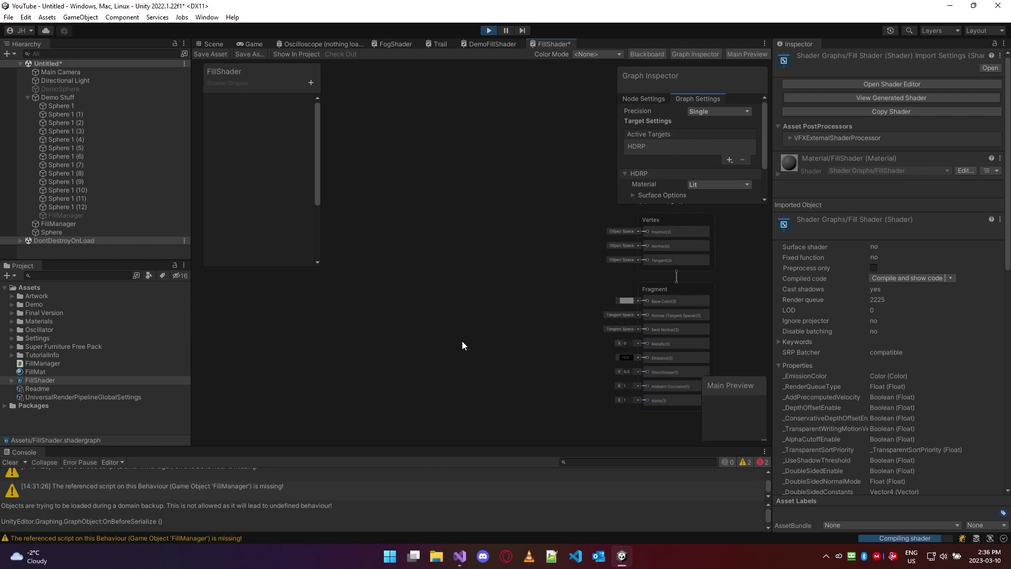
# Add a Float property named Fill Height to the graph's Blackboard
pyautogui.click(309, 82)
pyautogui.click(353, 105)
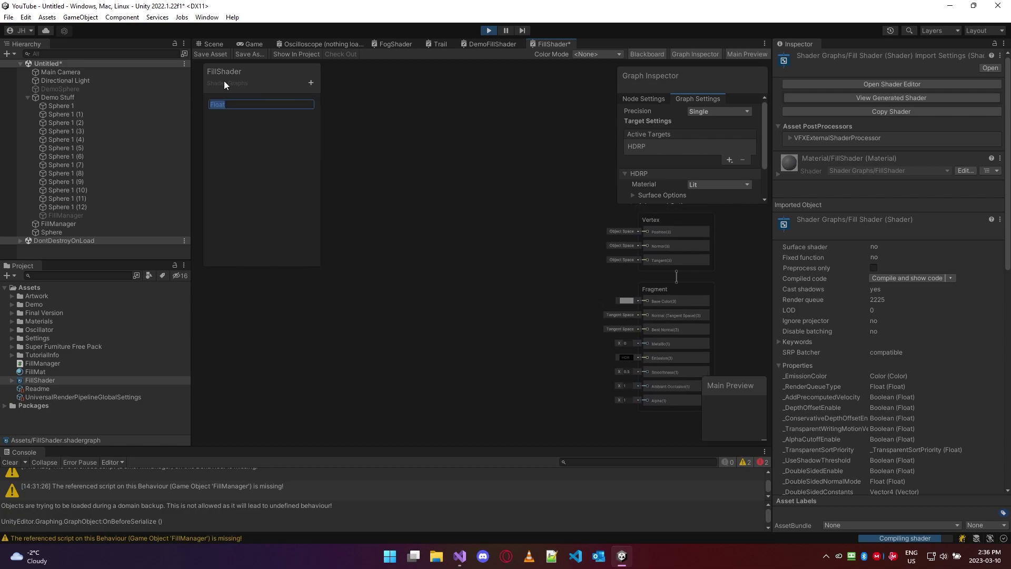
pyautogui.press('BackSpace')
pyautogui.write('Fill Height')
pyautogui.press('Return')
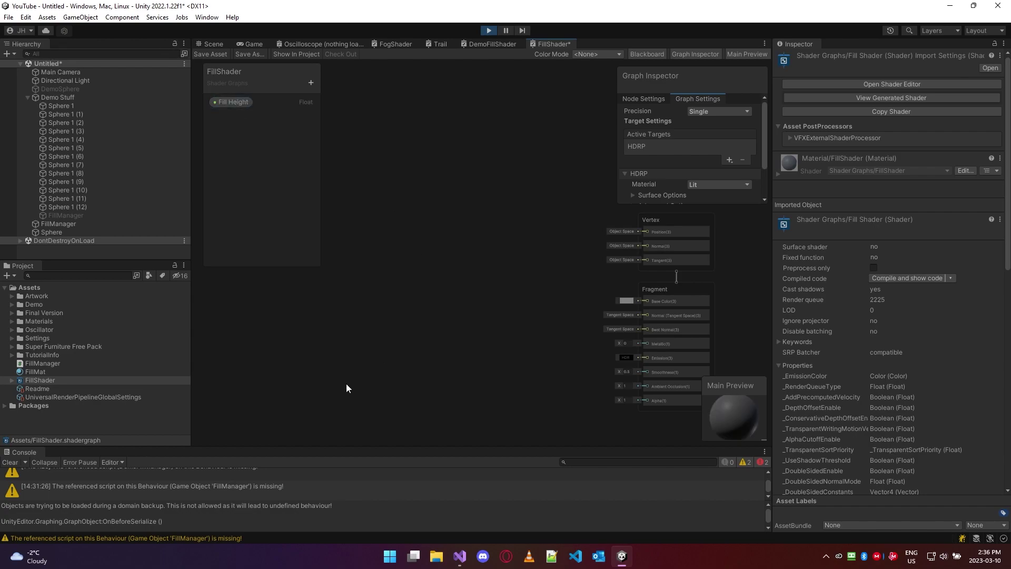
pyautogui.click(459, 555)
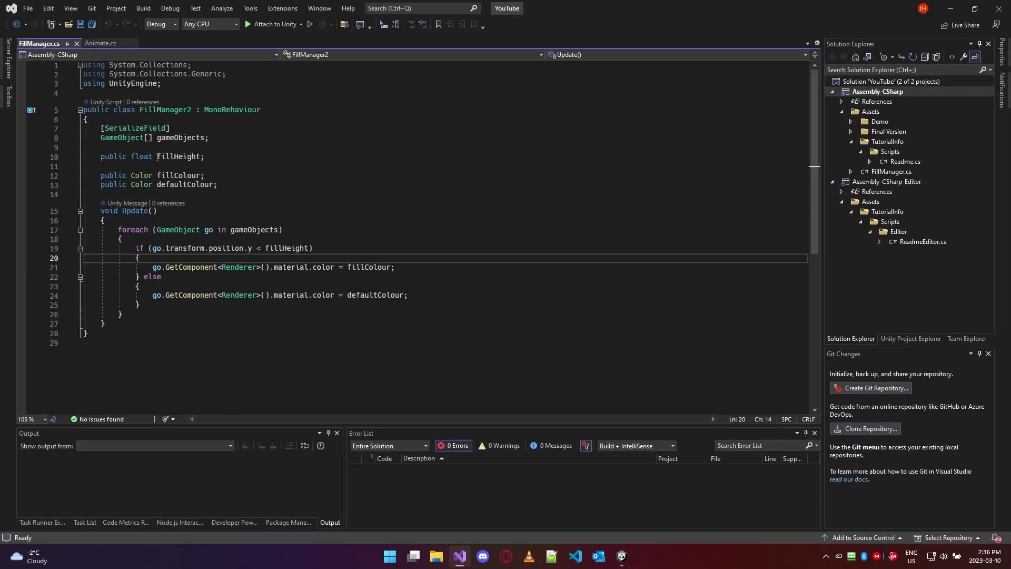
# Review the line-19 if-condition in FillManager.cs, then bring the FillShader graph's master stack into view
pyautogui.doubleClick(222, 248)
pyautogui.hotkey('shift', 'alt', '=')
pyautogui.hotkey('shift', 'alt', '=')
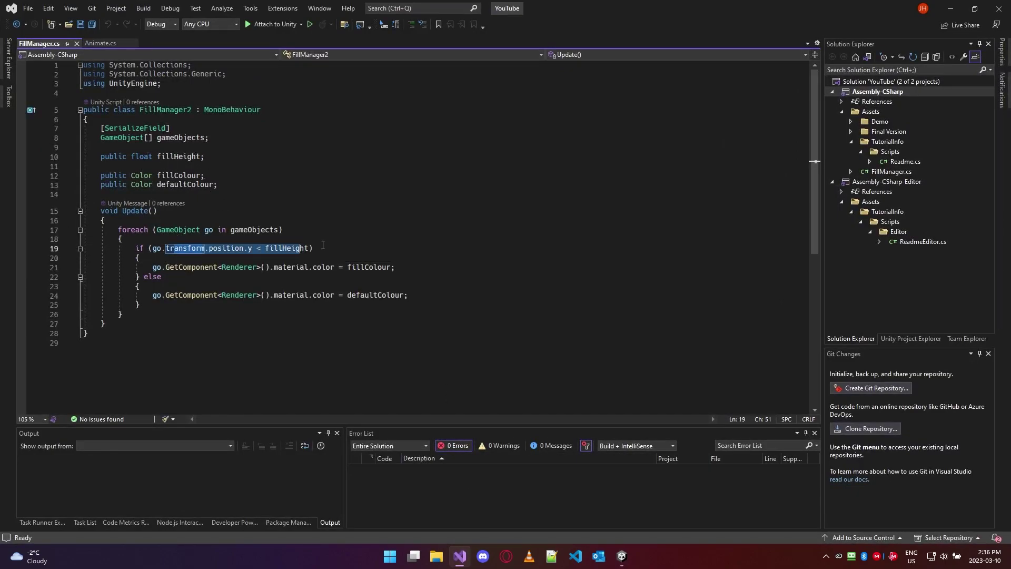
pyautogui.press('End')
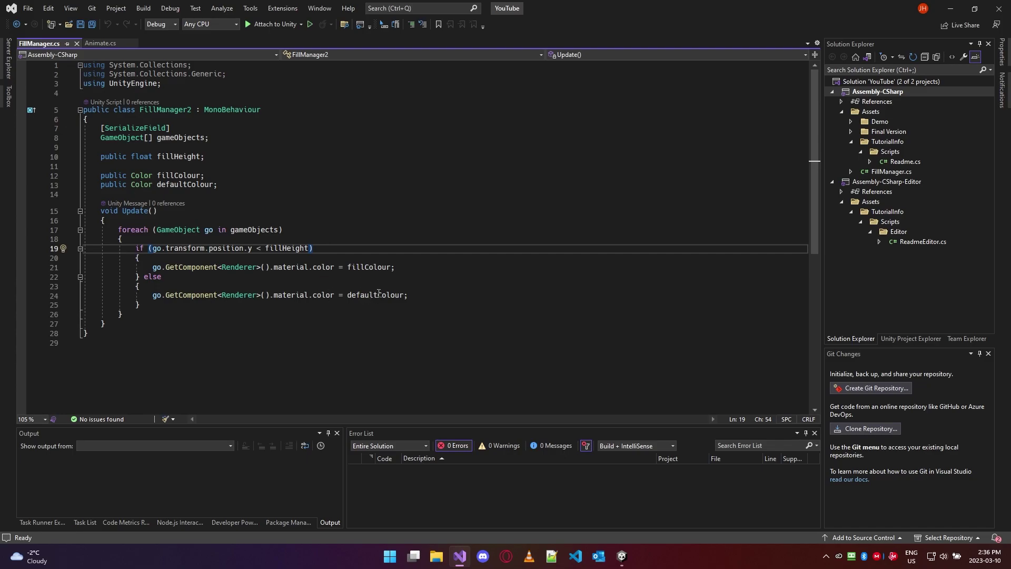
pyautogui.click(950, 8)
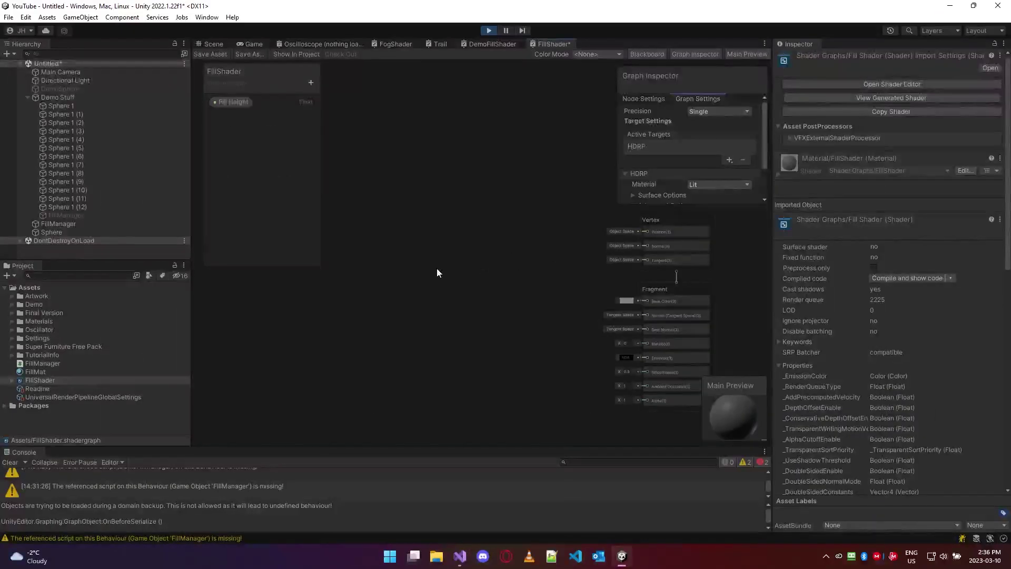
pyautogui.moveTo(496, 283)
pyautogui.mouseDown(button='middle')
pyautogui.moveTo(528, 282)
pyautogui.moveTo(478, 266)
pyautogui.moveTo(472, 284)
pyautogui.moveTo(504, 296)
pyautogui.moveTo(482, 292)
pyautogui.mouseUp(button='middle')
pyautogui.moveTo(406, 361); pyautogui.dragTo(413, 307, button='middle')
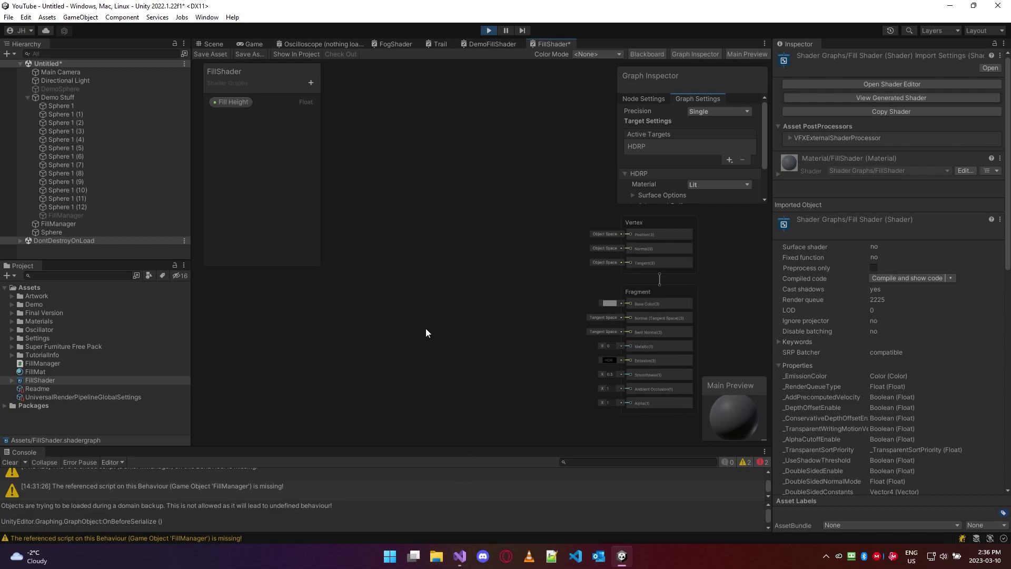
pyautogui.scroll(-1, 425, 337)
pyautogui.moveTo(387, 334); pyautogui.dragTo(412, 330, button='middle')
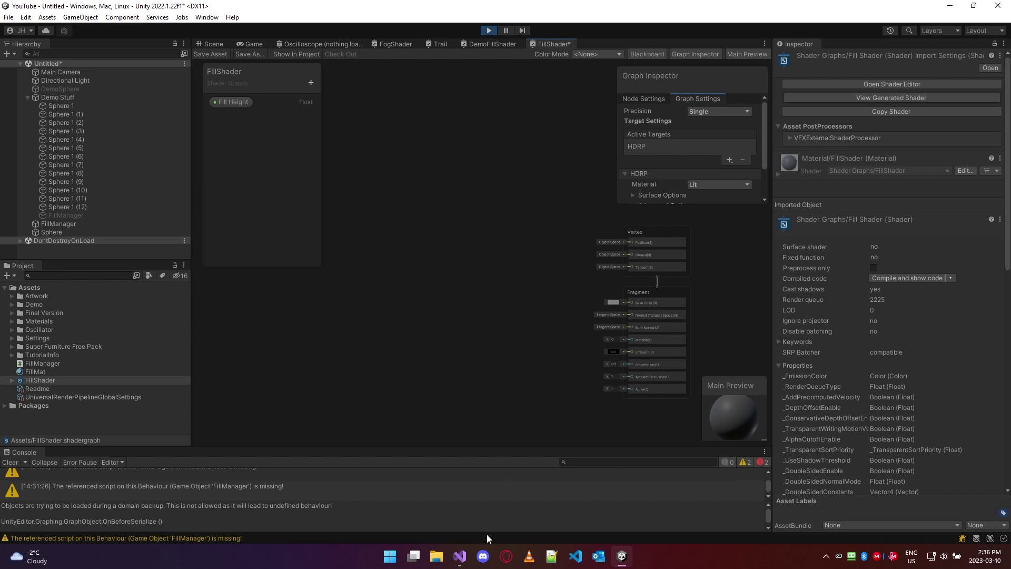
# Look over the Update loop code (lines 17–28) in FillManager.cs, then return to the FillShader graph
pyautogui.click(460, 556)
pyautogui.moveTo(92, 333); pyautogui.dragTo(141, 230)
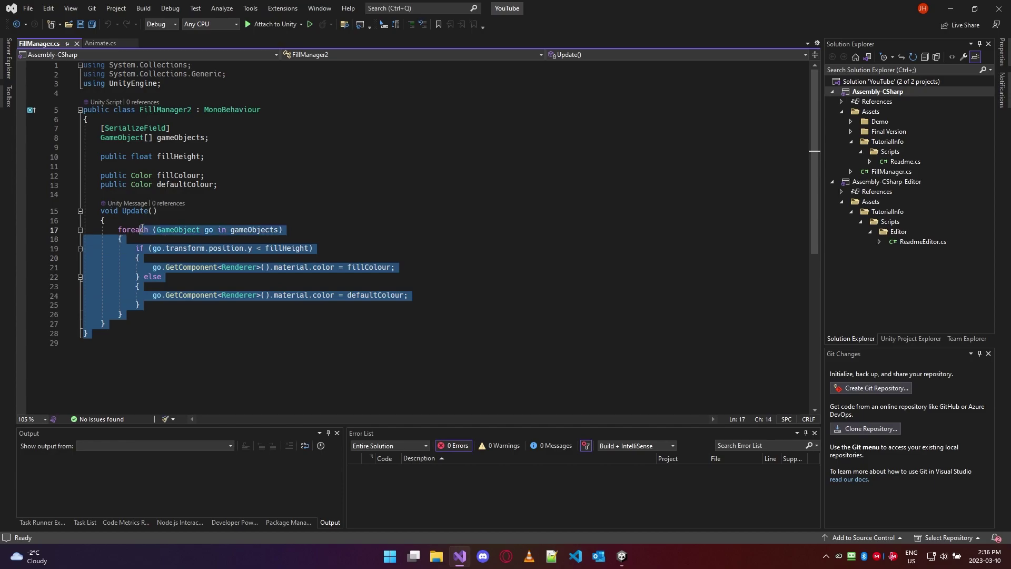
pyautogui.click(314, 248)
pyautogui.click(950, 8)
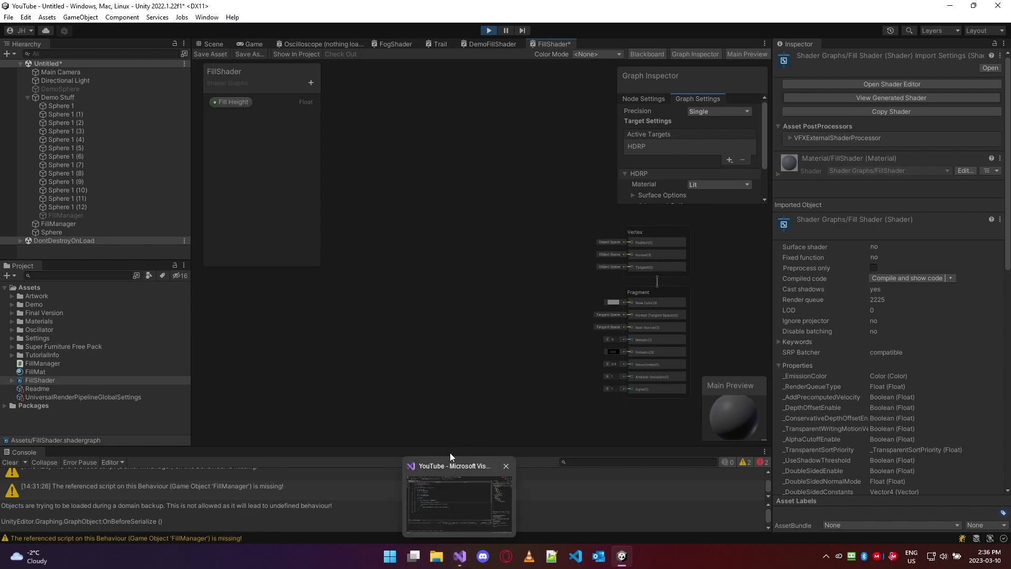
pyautogui.moveTo(466, 557)
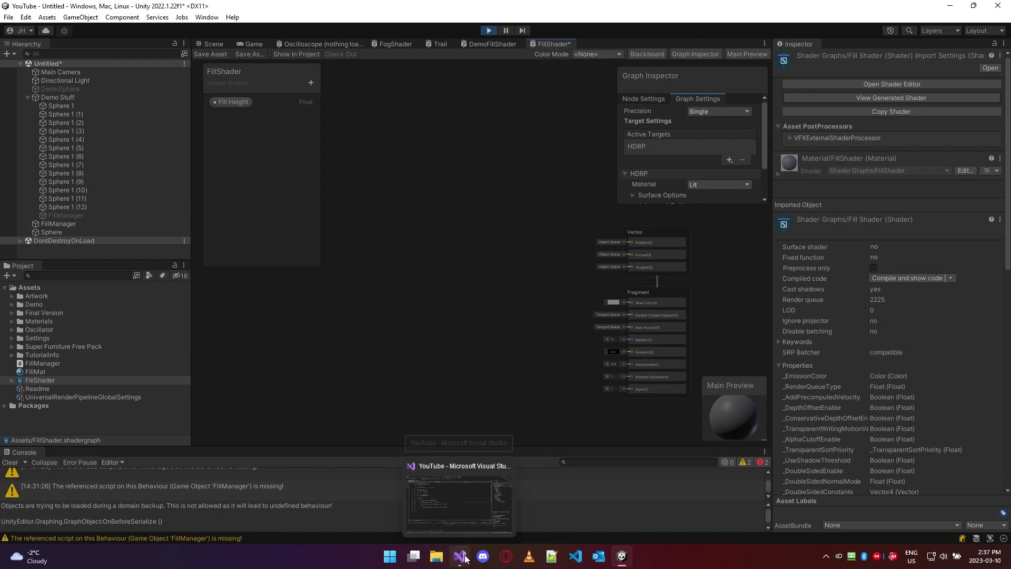
# Insert a '// Shadergraph Begin' comment line above the if statement in FillManager.cs
pyautogui.click(461, 557)
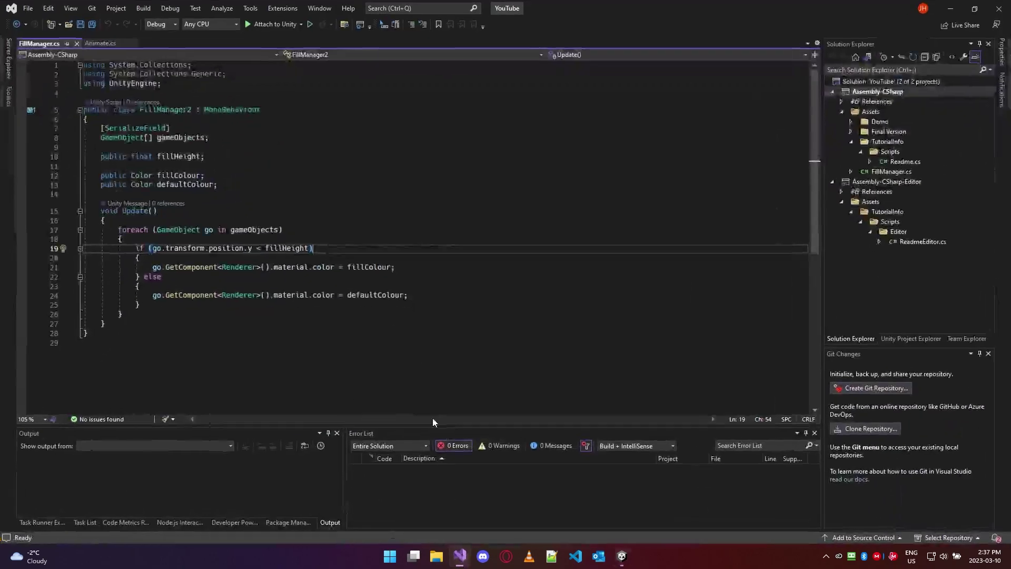
pyautogui.click(202, 230)
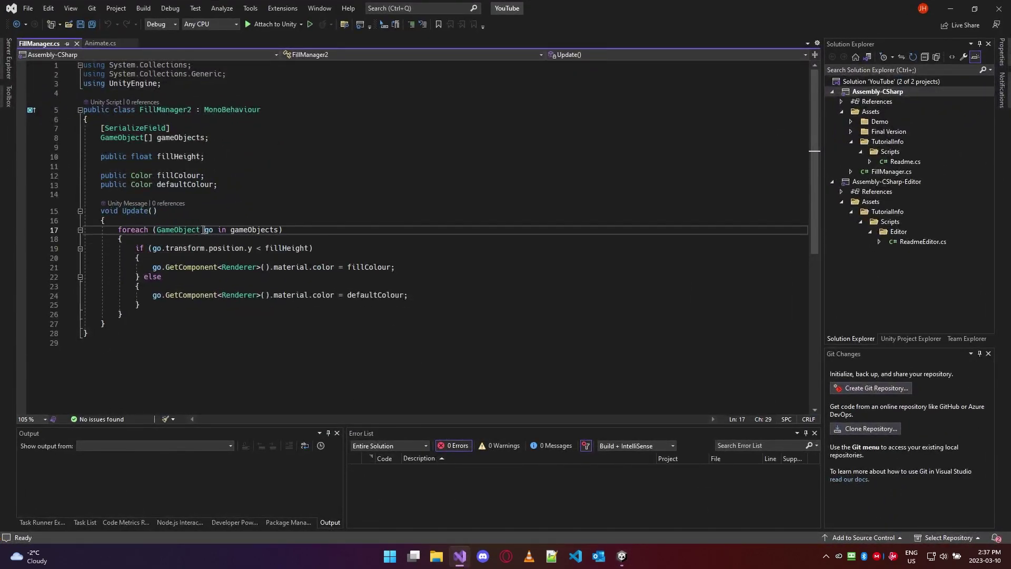
pyautogui.click(136, 248)
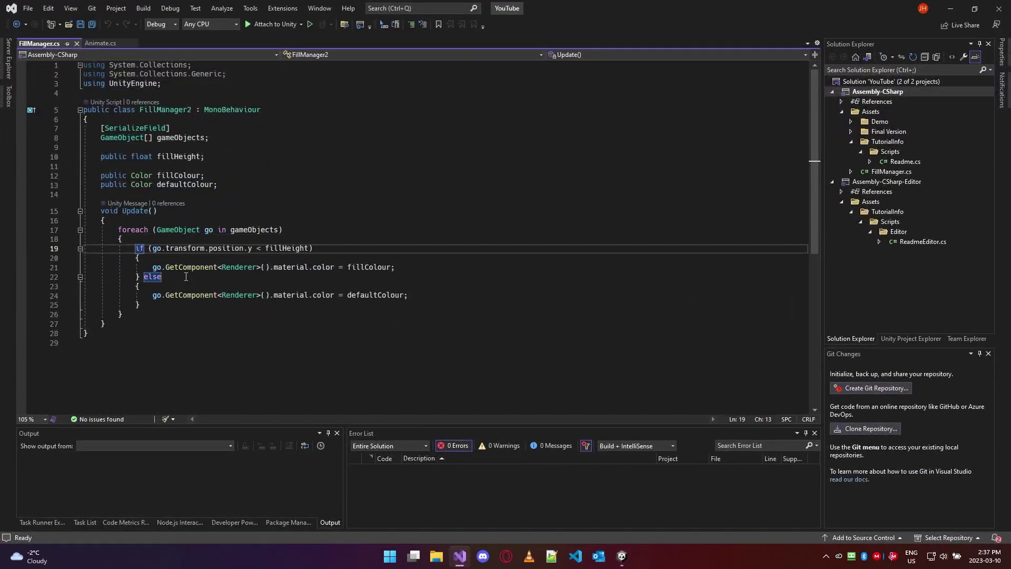
pyautogui.press('Return')
pyautogui.press('Return')
pyautogui.press('Up')
pyautogui.press('Up')
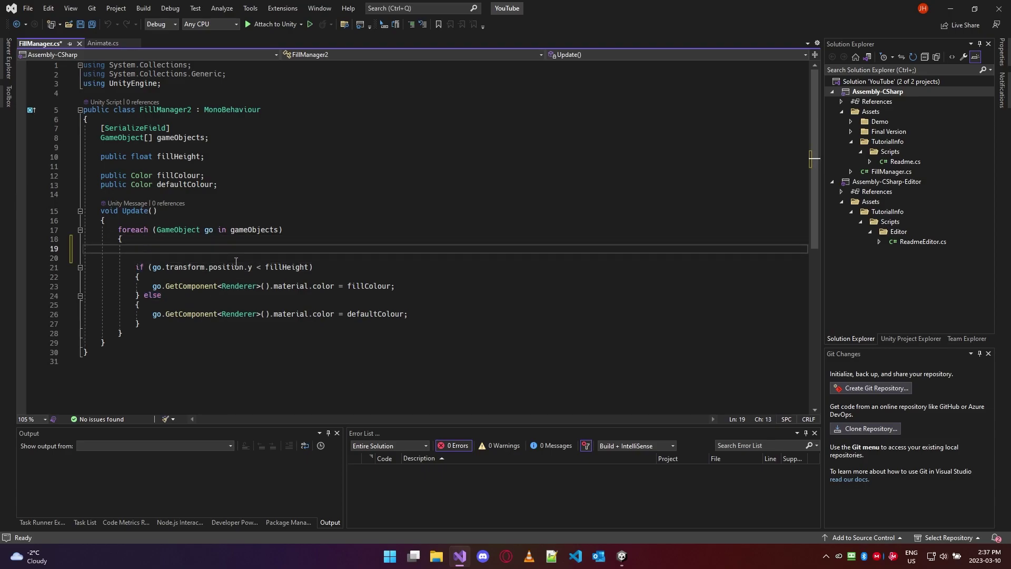
pyautogui.write('// Shader')
pyautogui.press('BackSpace')
pyautogui.write('graph Begin')
# Add a '// Shadergraph End' comment line after the else block
pyautogui.press('Down')
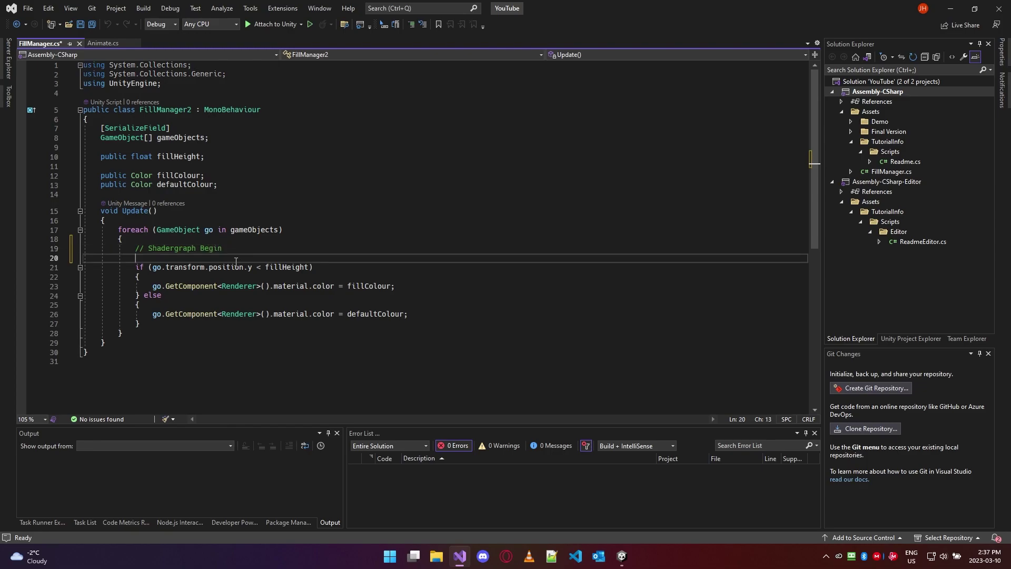
pyautogui.press('Down')
pyautogui.press('Down')
pyautogui.press('Down')
pyautogui.press('Down')
pyautogui.press('Down')
pyautogui.press('Down')
pyautogui.press('Down')
pyautogui.press('End')
pyautogui.press('Return')
pyautogui.press('Return')
pyautogui.write('/')
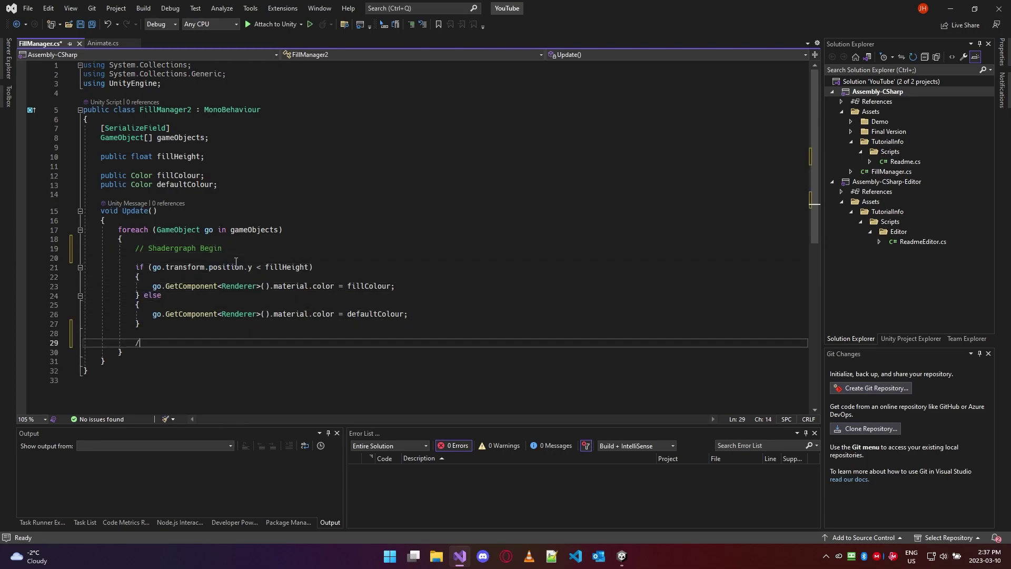
pyautogui.write('/ Shadergrap')
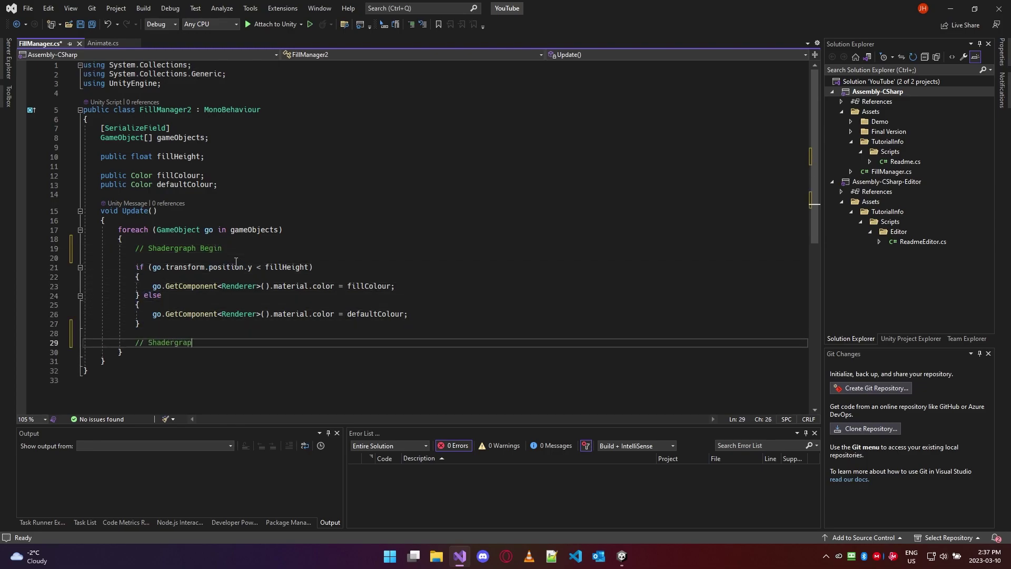
pyautogui.write('h End')
# Highlight the foreach header, the if/else block and the y < fillHeight condition for reference
pyautogui.click(217, 231)
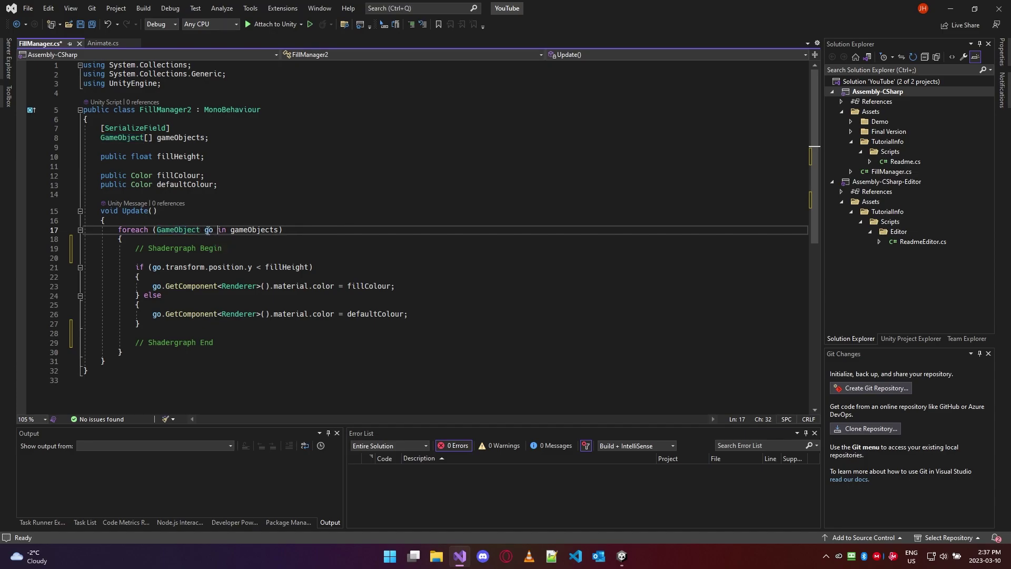
pyautogui.moveTo(231, 230); pyautogui.dragTo(218, 246)
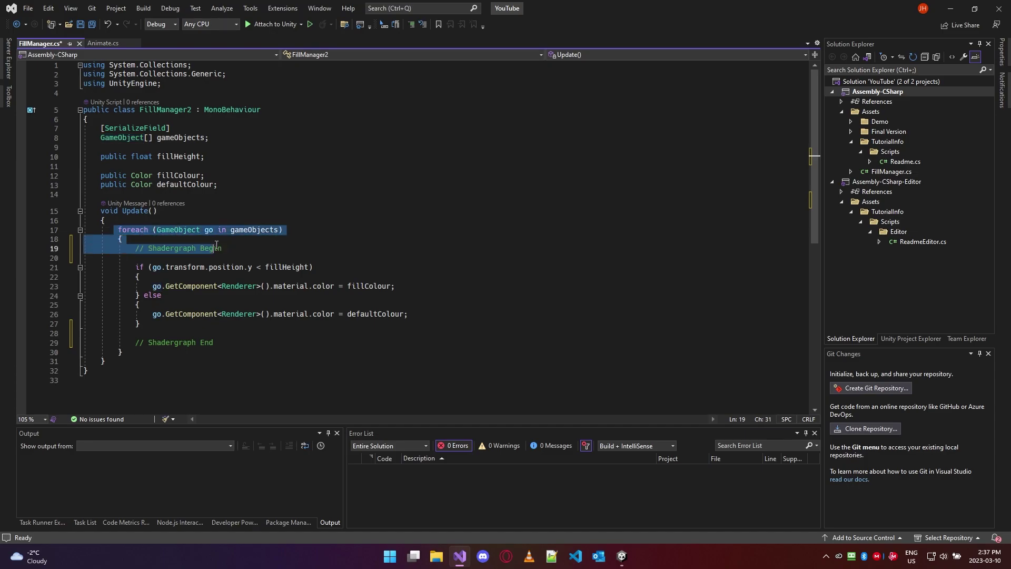
pyautogui.press('Left')
pyautogui.moveTo(136, 267); pyautogui.dragTo(202, 322)
pyautogui.click(209, 324)
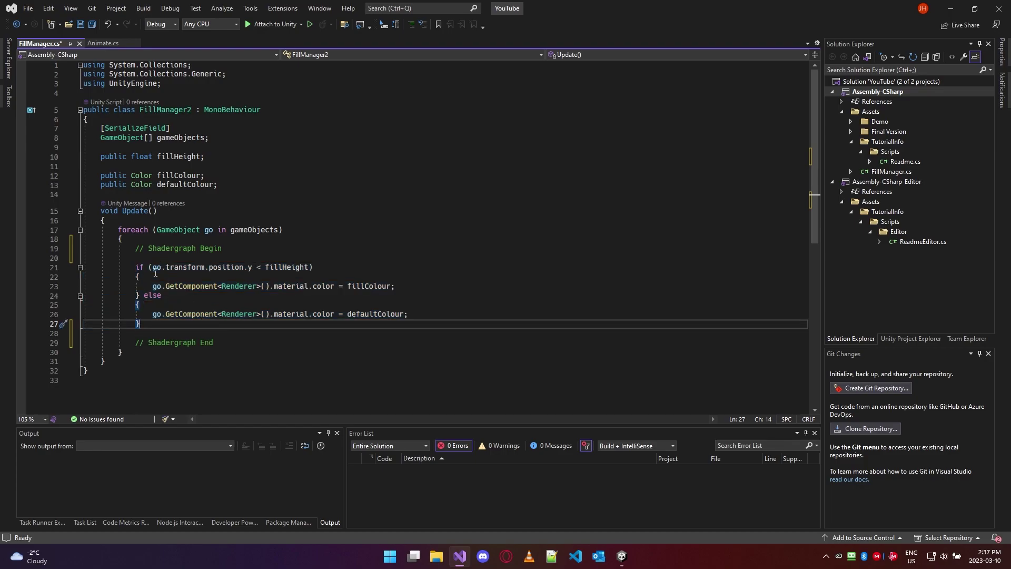
pyautogui.click(251, 268)
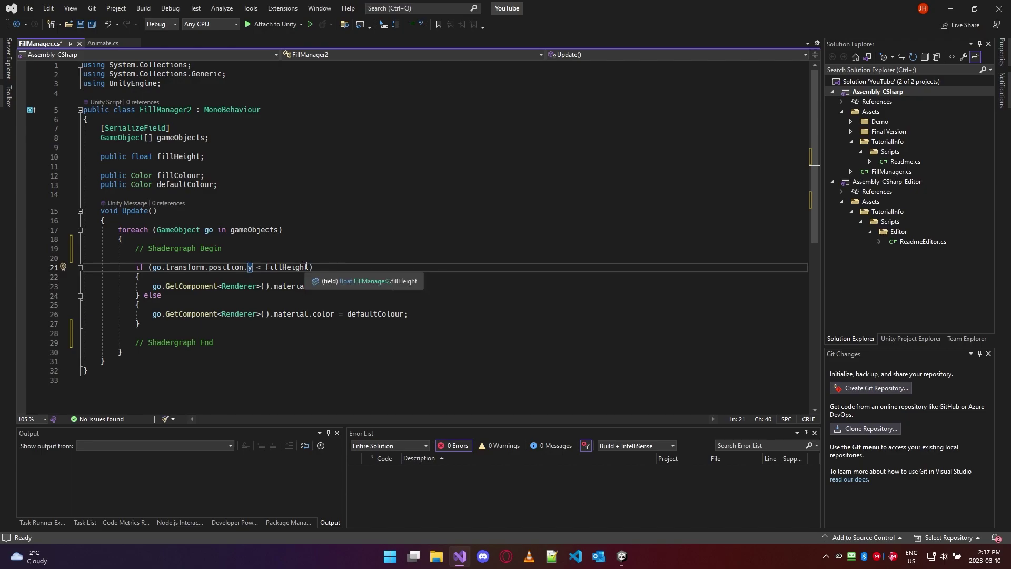
pyautogui.moveTo(309, 267); pyautogui.dragTo(153, 267)
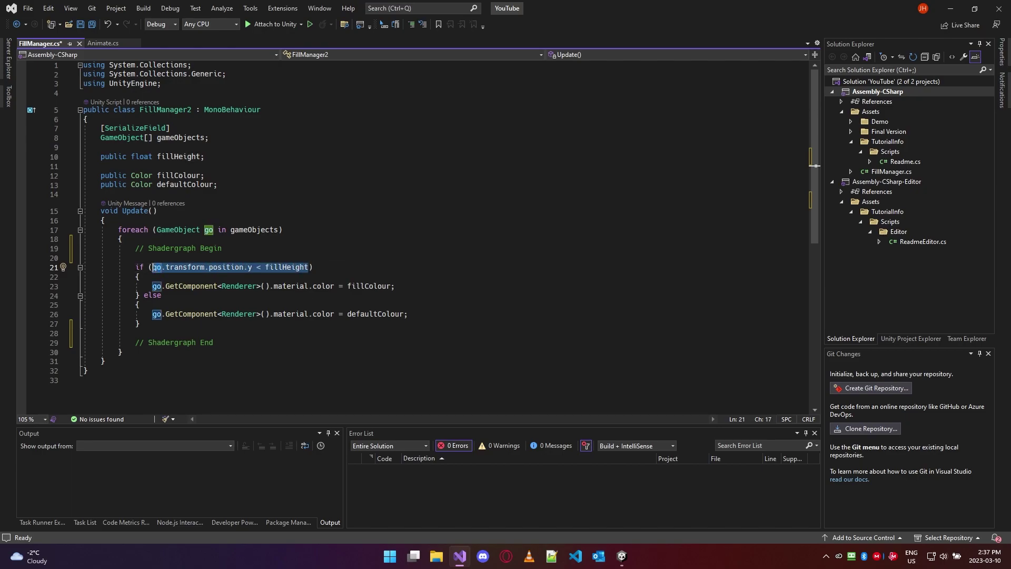
pyautogui.click(153, 267)
# Select the full y < fillHeight condition, then go back to the Unity shader graph
pyautogui.press('End')
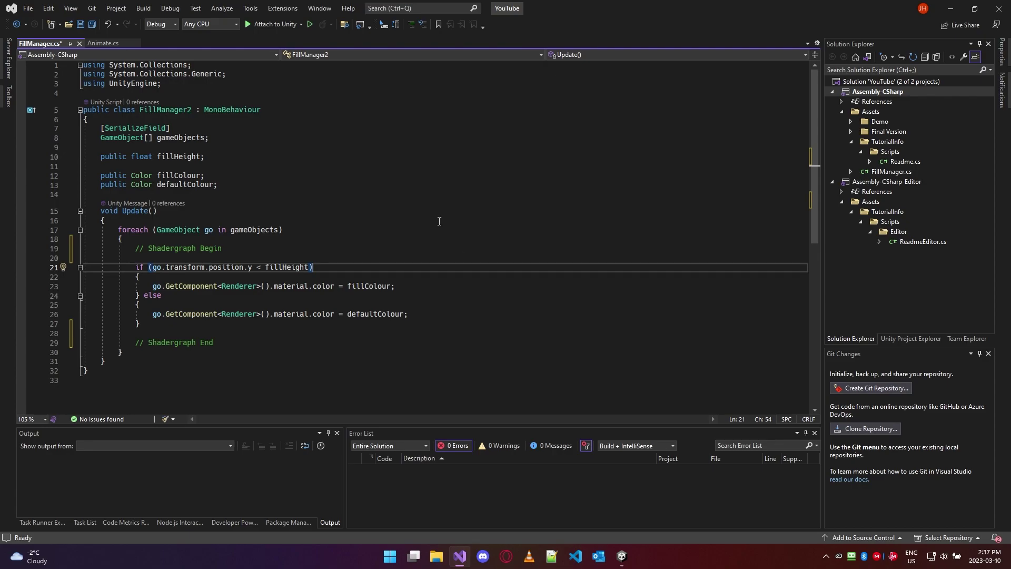
pyautogui.press('Home')
pyautogui.hotkey('ctrl', 'Right')
pyautogui.hotkey('ctrl', 'Right')
pyautogui.hotkey('shift', 'End')
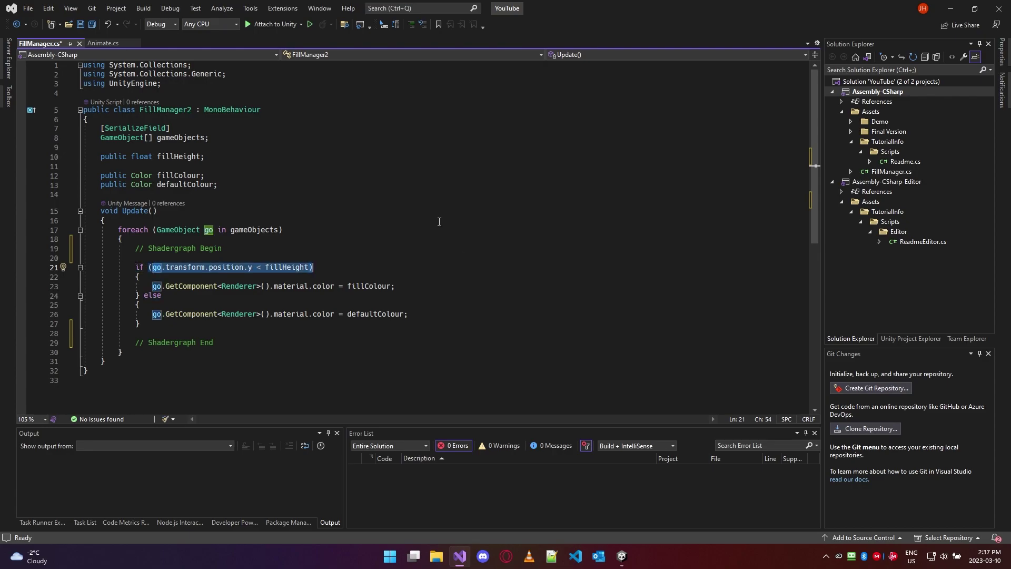
pyautogui.hotkey('shift', 'Left')
pyautogui.hotkey('shift', 'Left')
pyautogui.hotkey('shift', 'Right')
pyautogui.press('Escape')
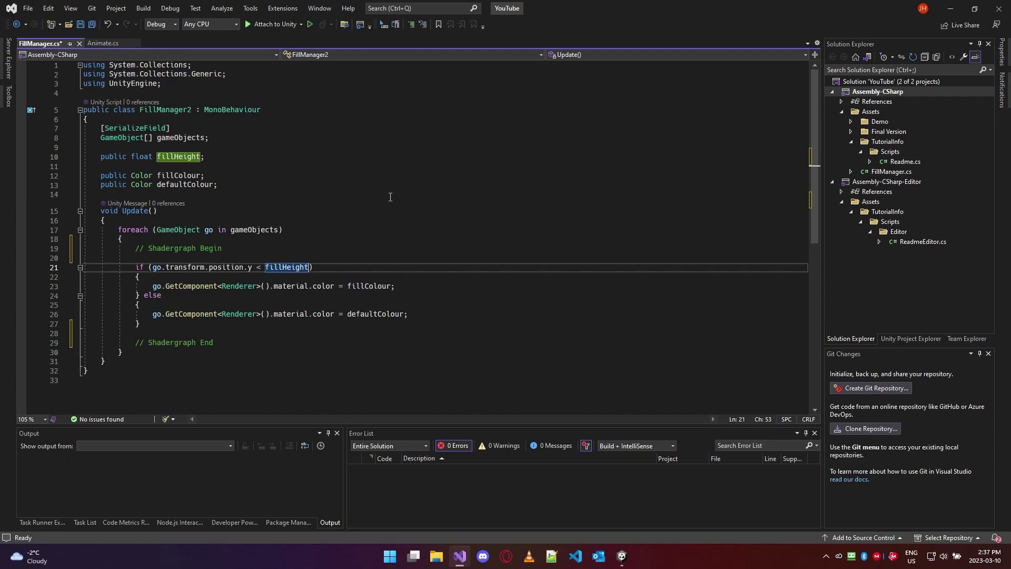
pyautogui.click(153, 267)
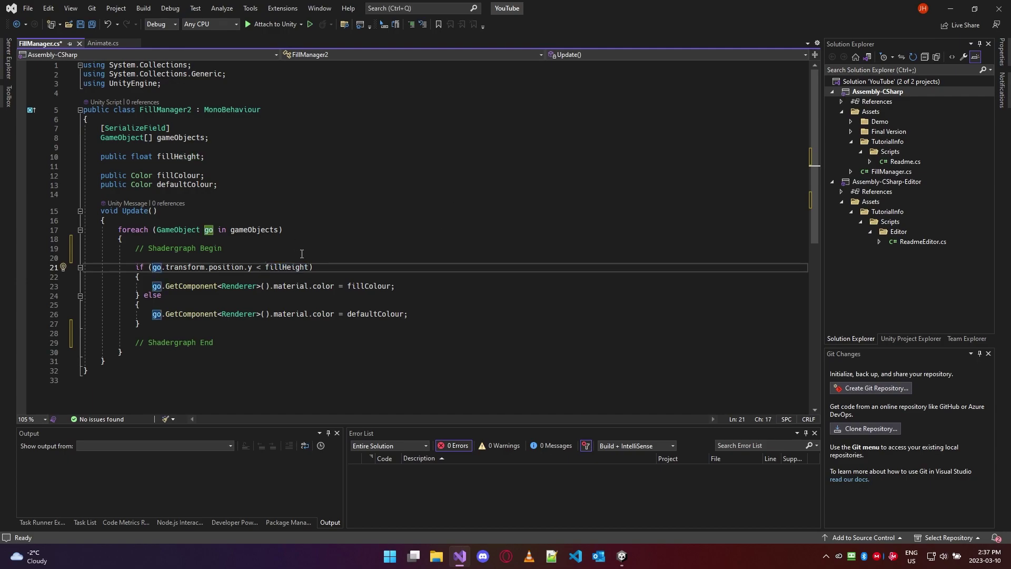
pyautogui.click(312, 266)
pyautogui.click(623, 554)
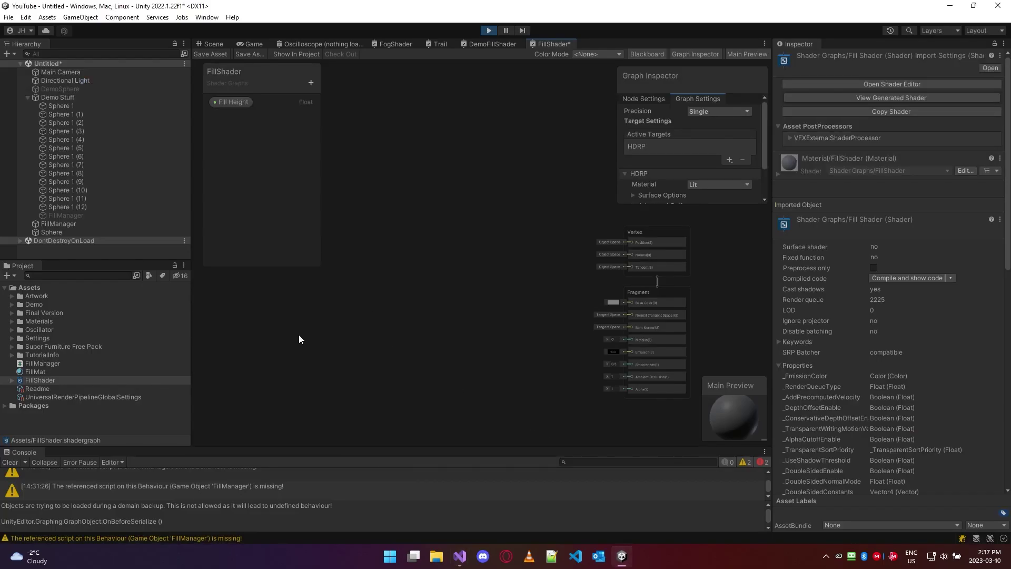
# Add a Position node from the node search and move it up in the graph
pyautogui.press('space')
pyautogui.write('posi')
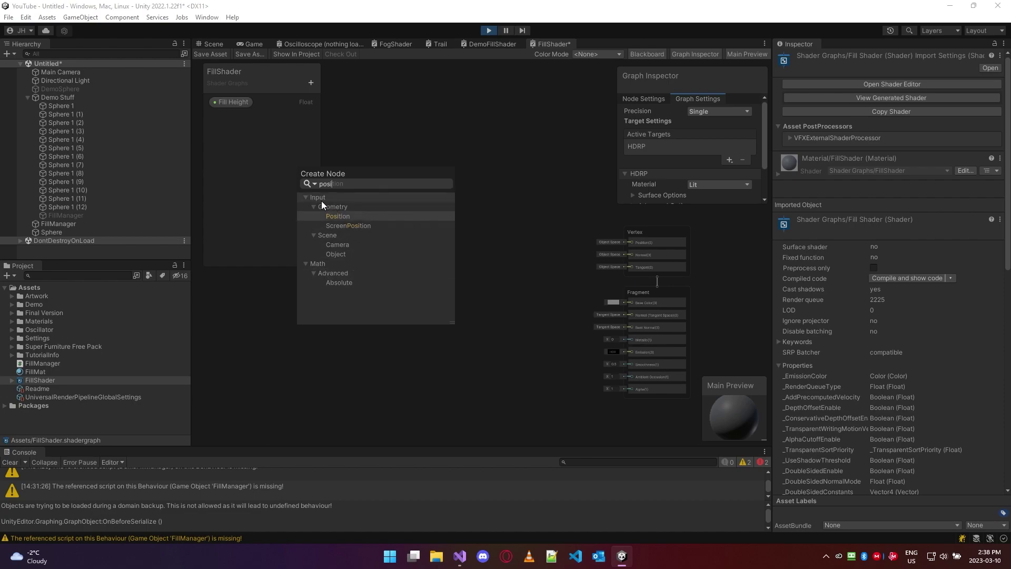
pyautogui.click(355, 216)
pyautogui.moveTo(339, 350); pyautogui.dragTo(340, 281)
pyautogui.scroll(3, 249, 277)
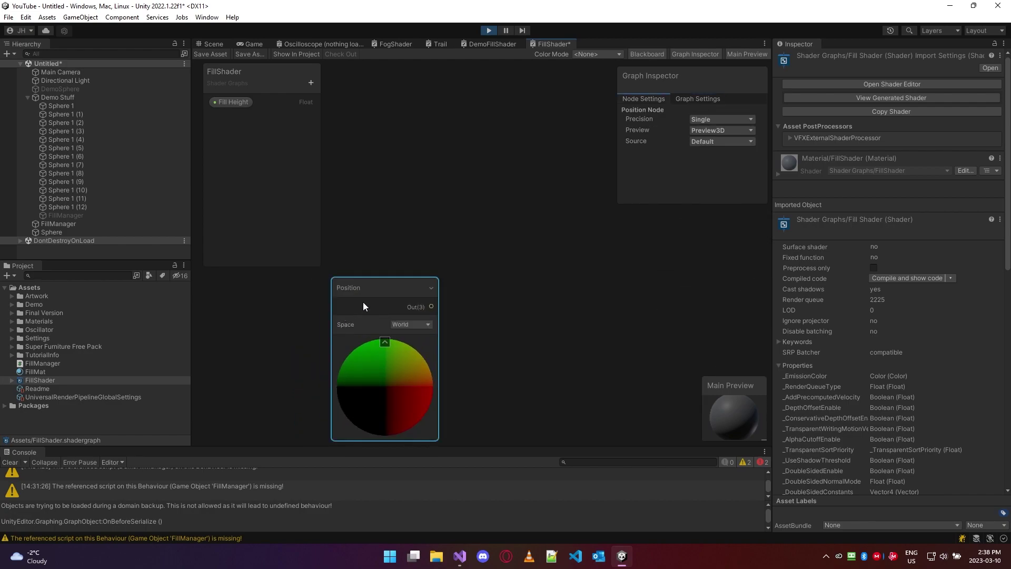
pyautogui.scroll(-2, 363, 305)
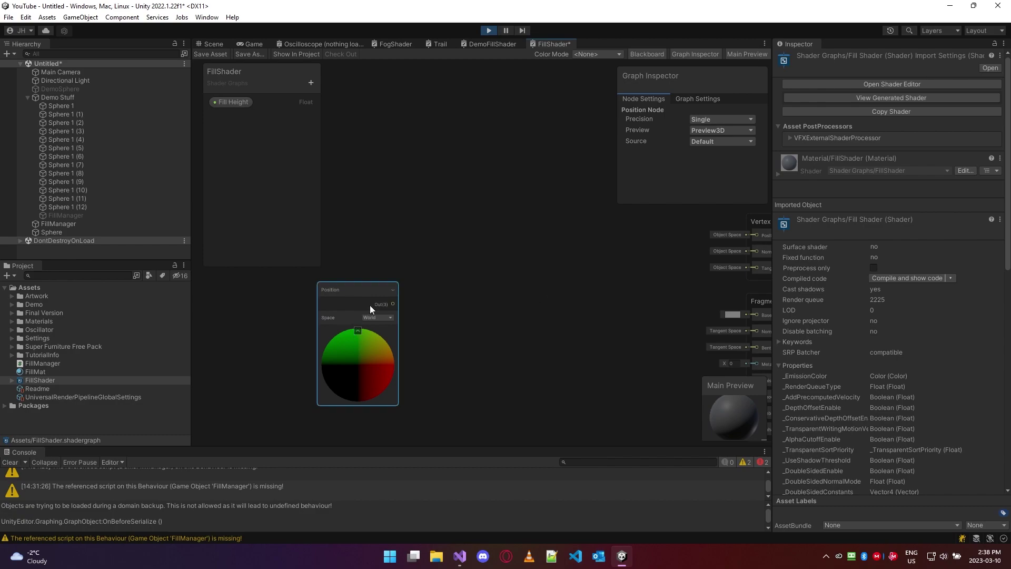
# Set the Position node's Space to Object
pyautogui.click(386, 317)
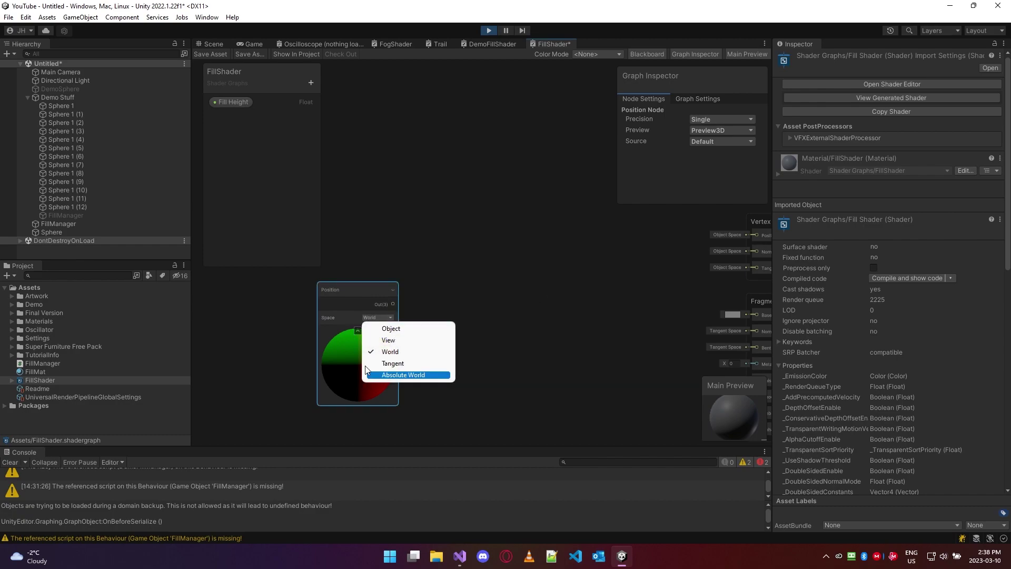
pyautogui.click(370, 317)
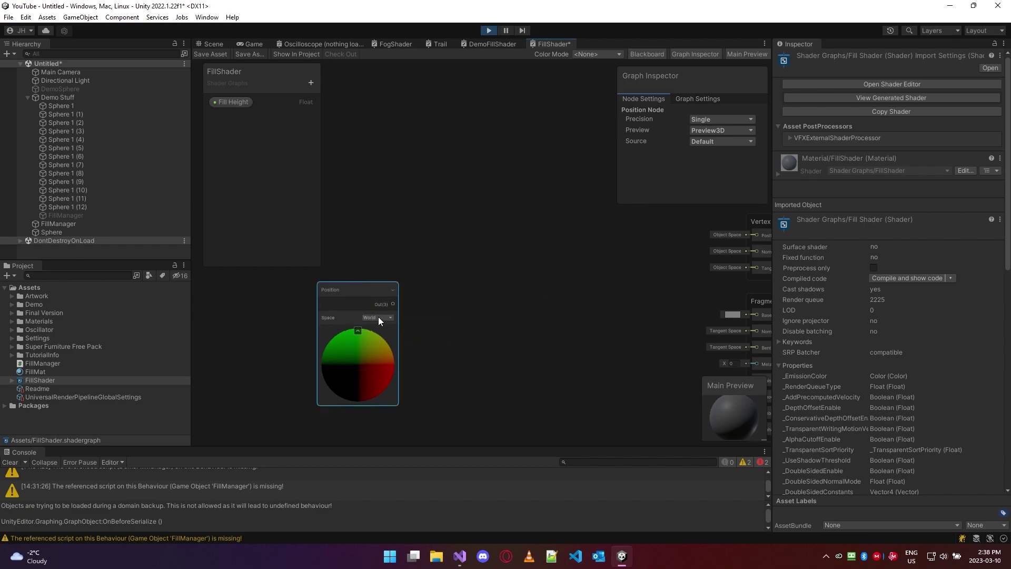
pyautogui.click(376, 317)
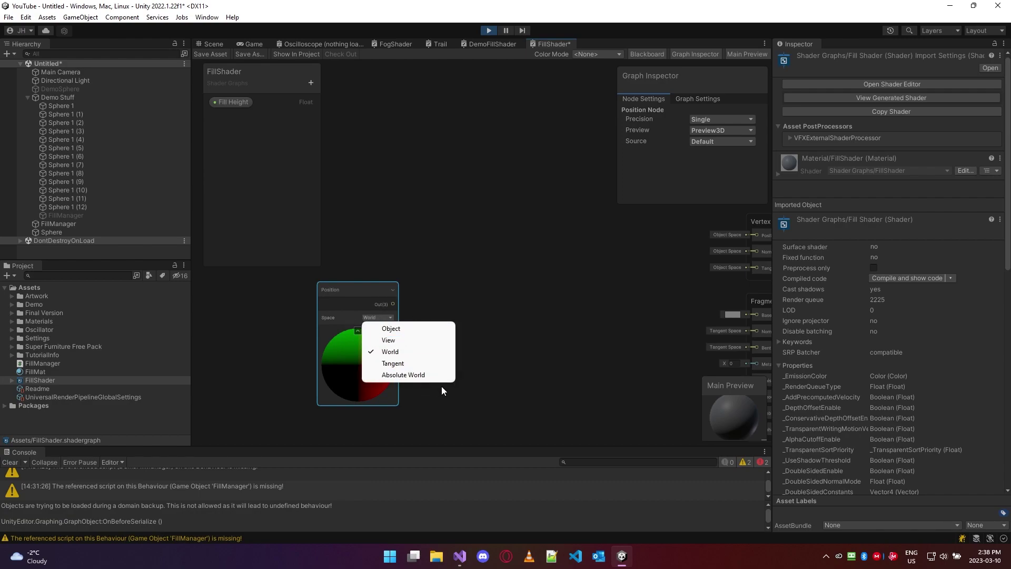
pyautogui.click(399, 329)
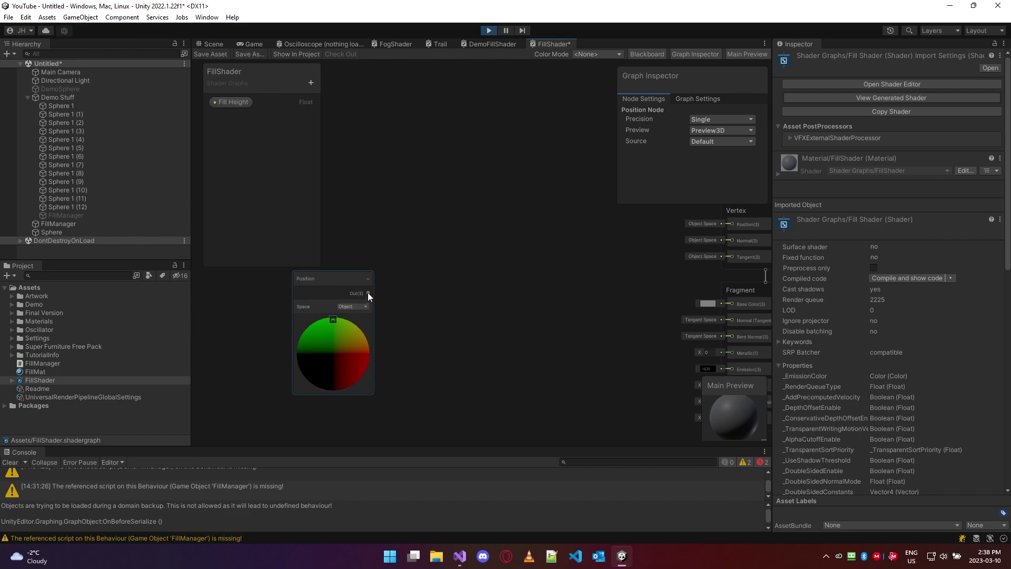
pyautogui.click(460, 555)
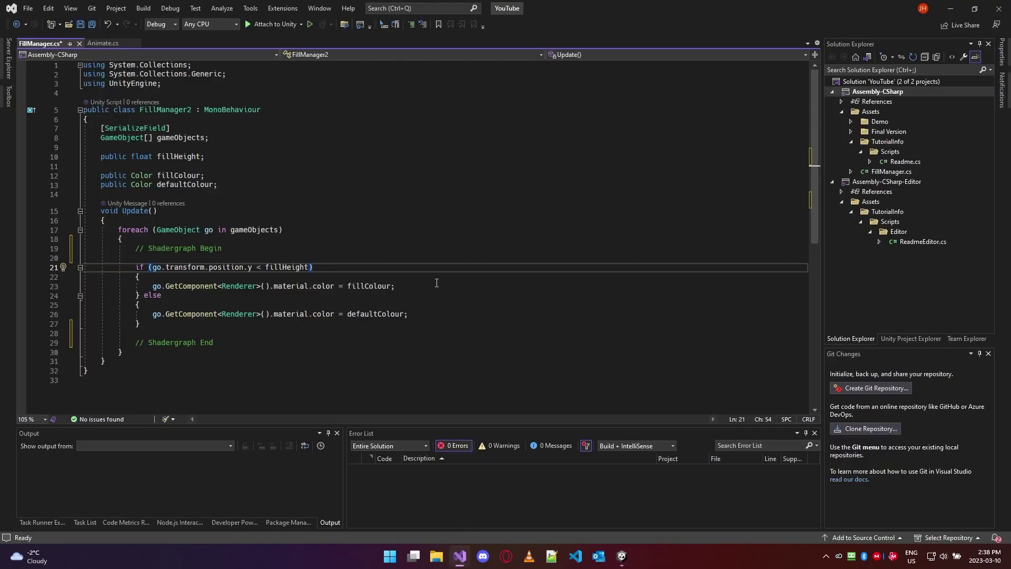
pyautogui.press('Up')
pyautogui.press('Return')
pyautogui.press('Return')
pyautogui.press('Up')
pyautogui.write('go.')
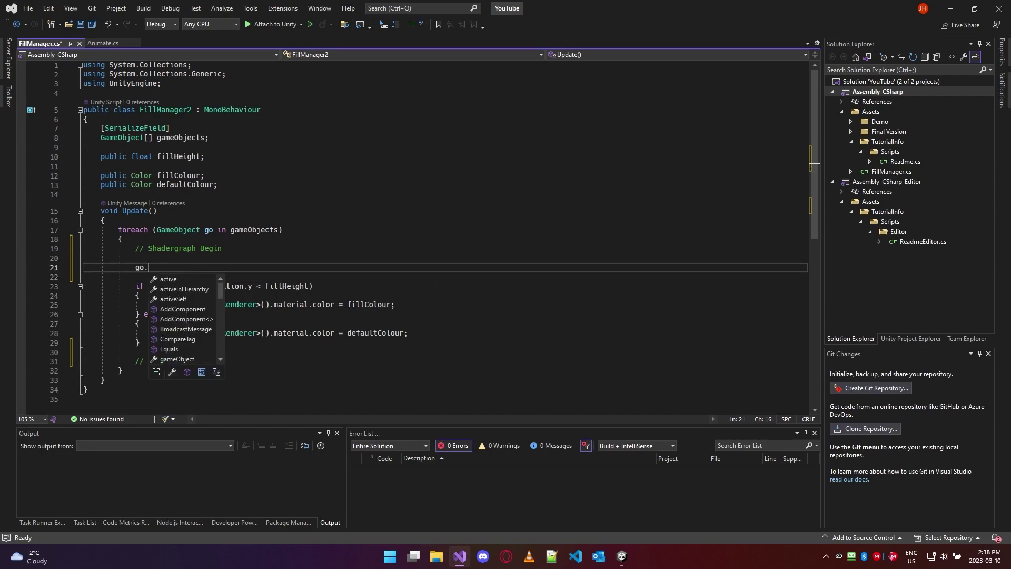
pyautogui.write('transform.')
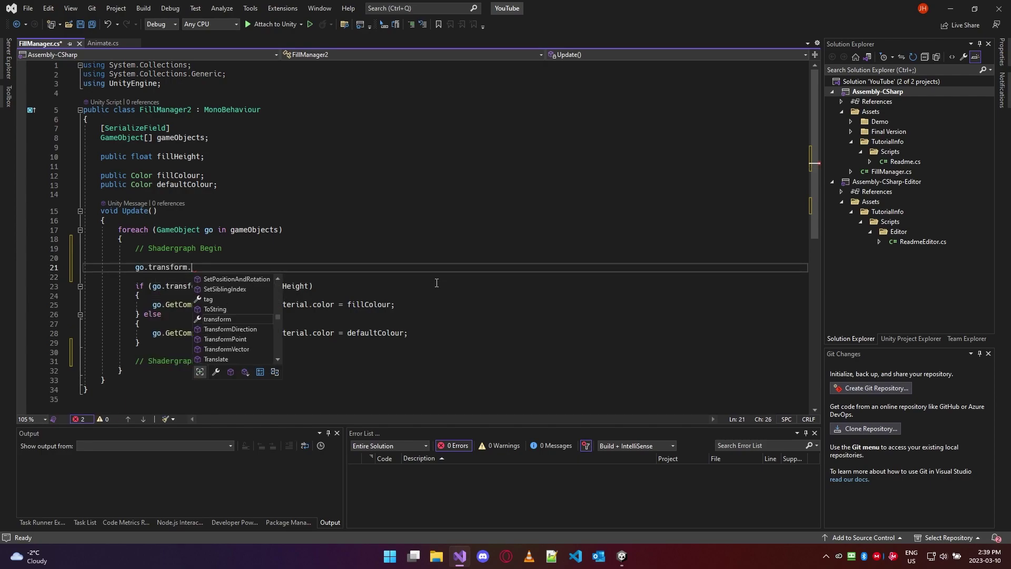
pyautogui.write('pos')
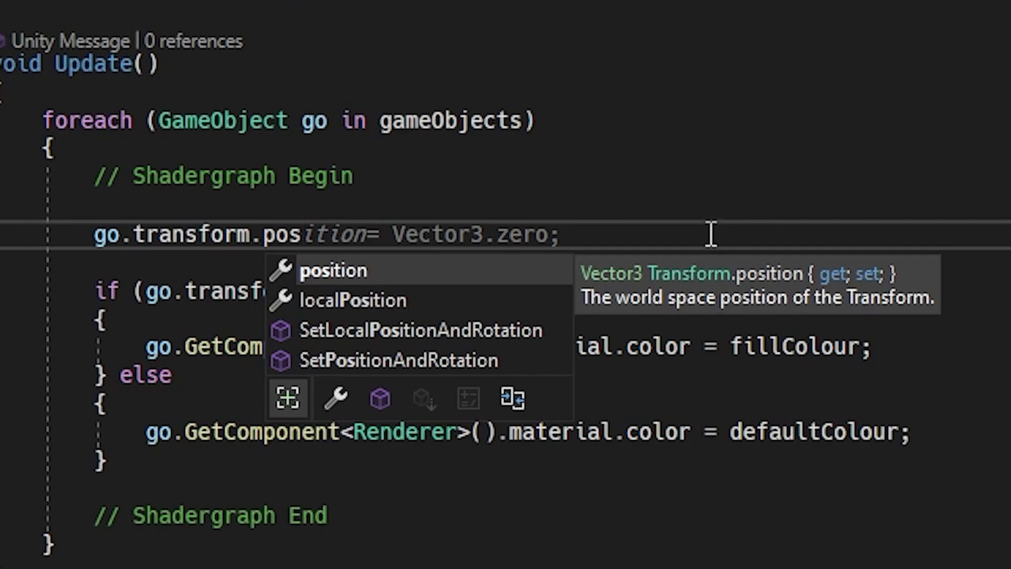
pyautogui.press('Escape')
pyautogui.hotkey('ctrl', 'z')
pyautogui.hotkey('ctrl', 'z')
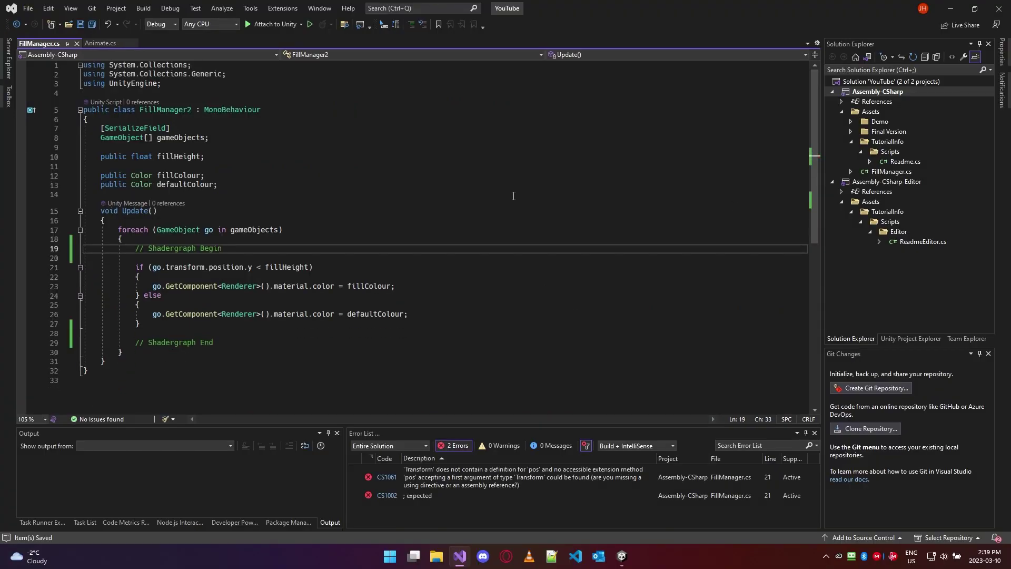
# Add a Split node wired from the Position node's output and place it beside Position
pyautogui.click(621, 556)
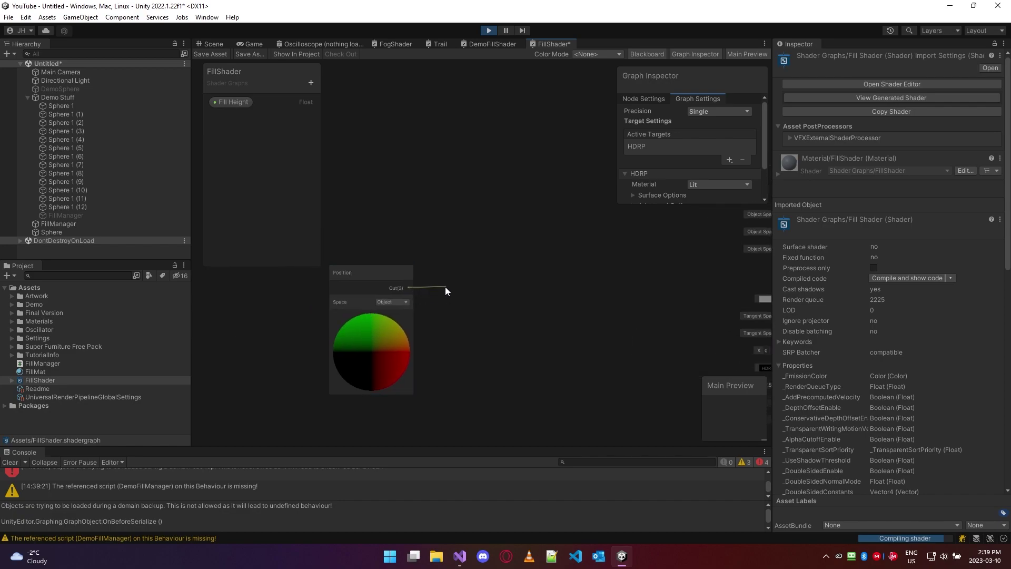
pyautogui.moveTo(444, 282); pyautogui.dragTo(445, 282)
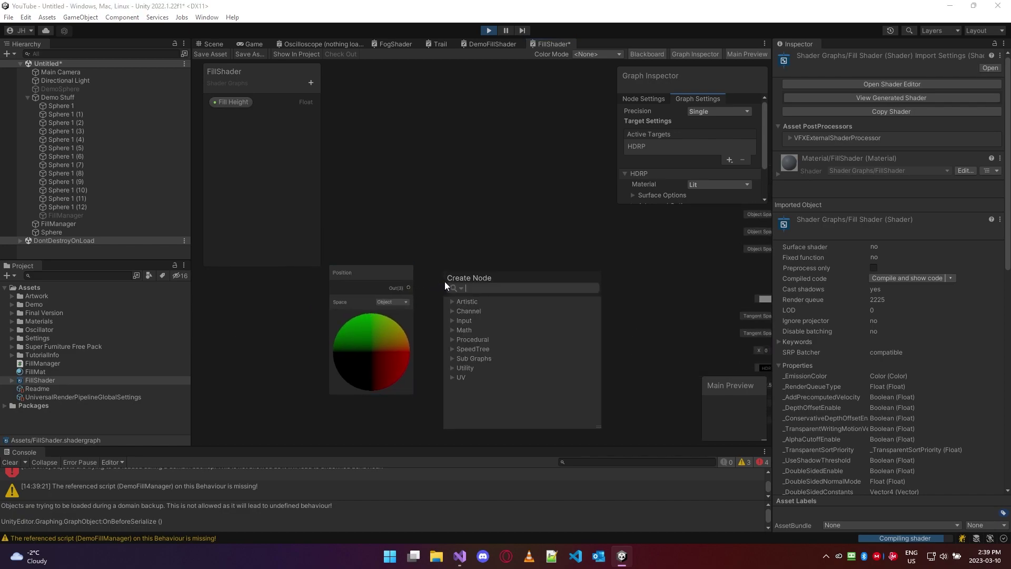
pyautogui.write('split')
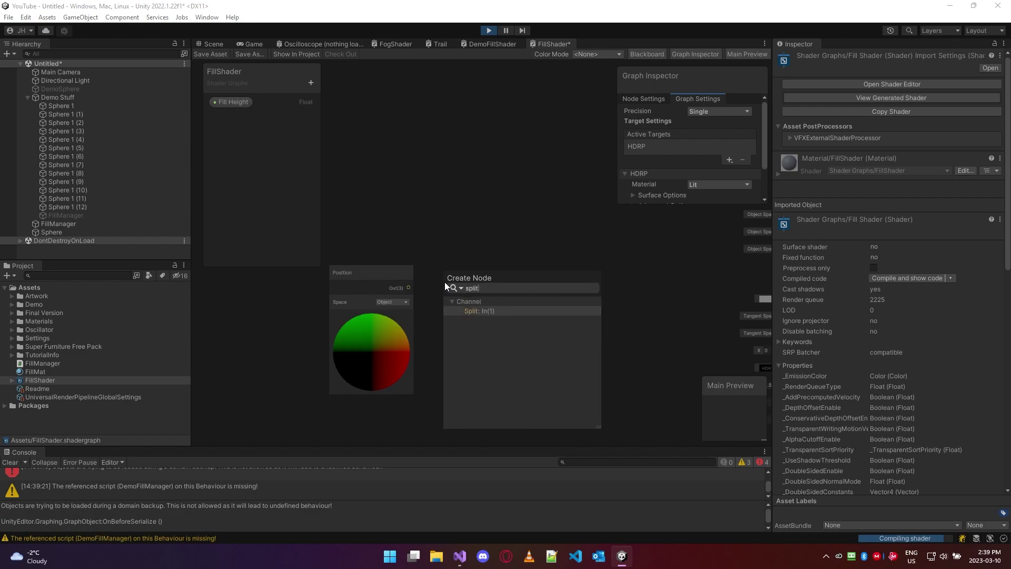
pyautogui.press('Return')
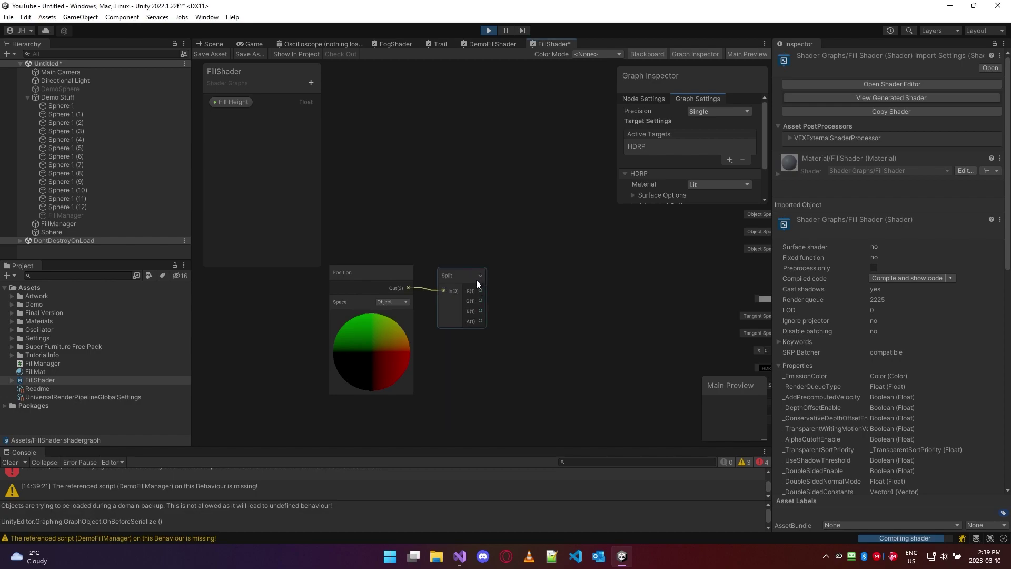
pyautogui.moveTo(460, 274); pyautogui.dragTo(448, 270)
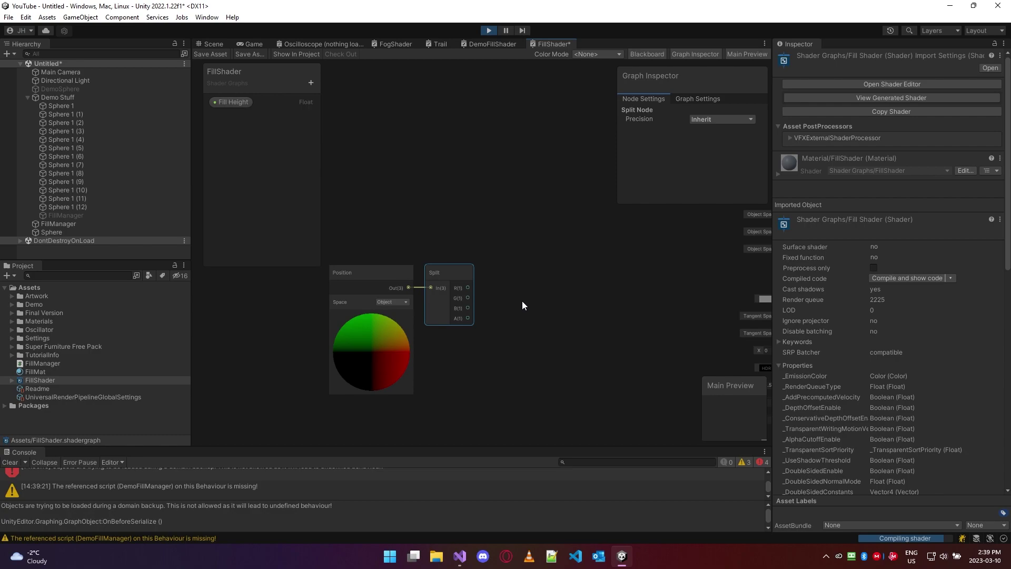
# Pan and zoom around the graph to inspect the Position-to-Split connection
pyautogui.moveTo(522, 302); pyautogui.dragTo(516, 267, button='middle')
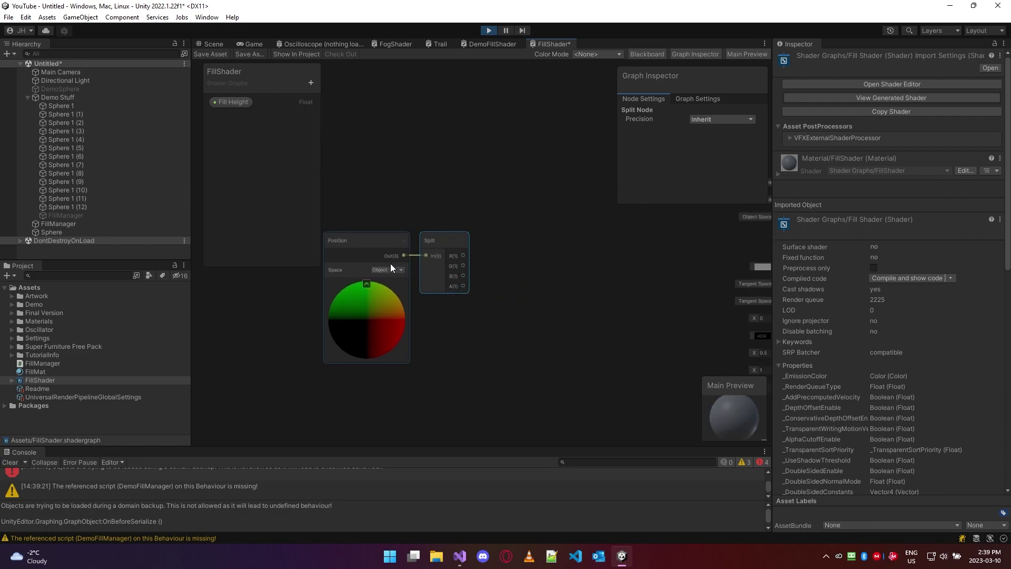
pyautogui.scroll(5, 392, 258)
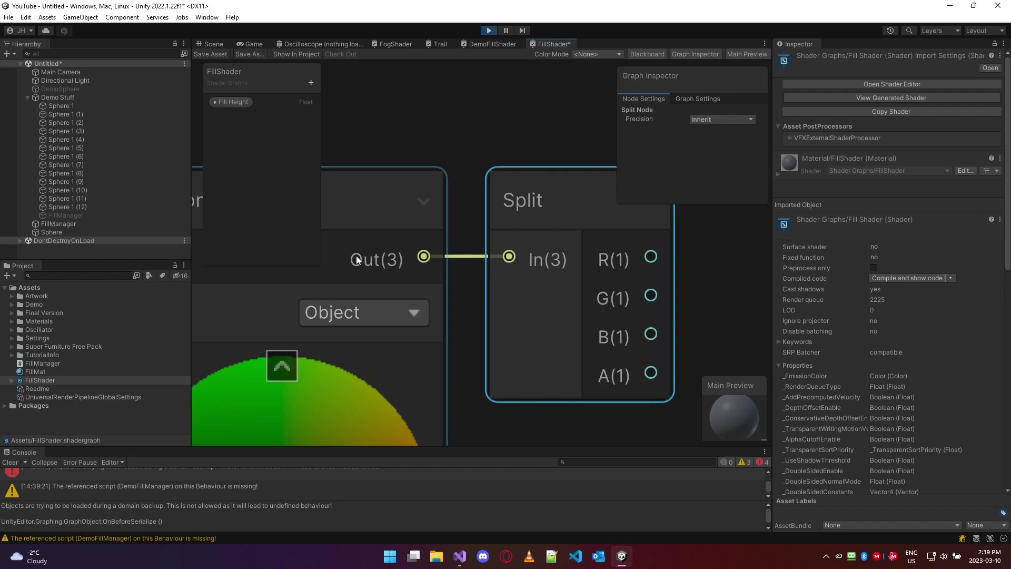
pyautogui.moveTo(566, 242); pyautogui.dragTo(475, 251, button='middle')
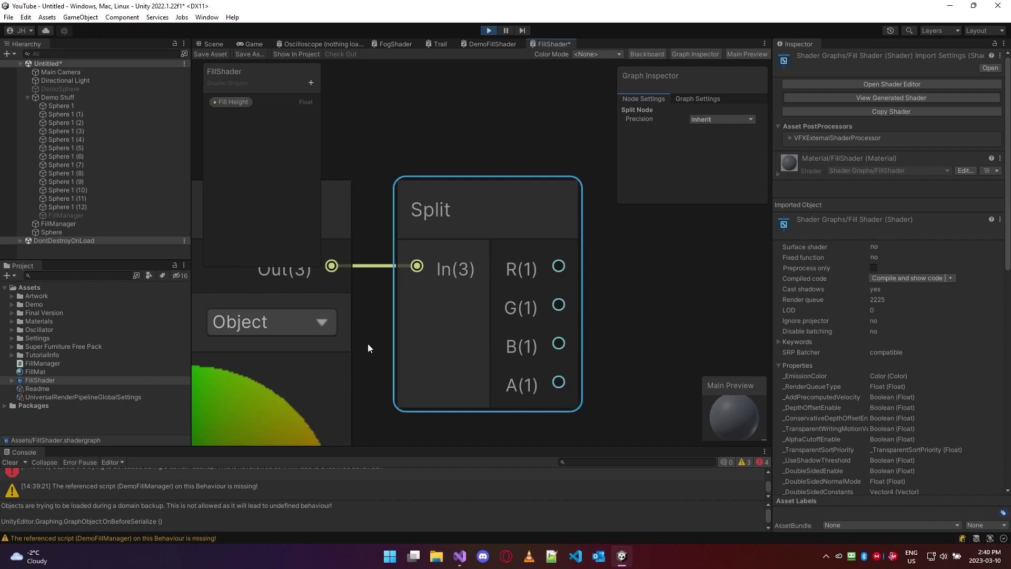
pyautogui.moveTo(368, 343); pyautogui.dragTo(559, 318, button='middle')
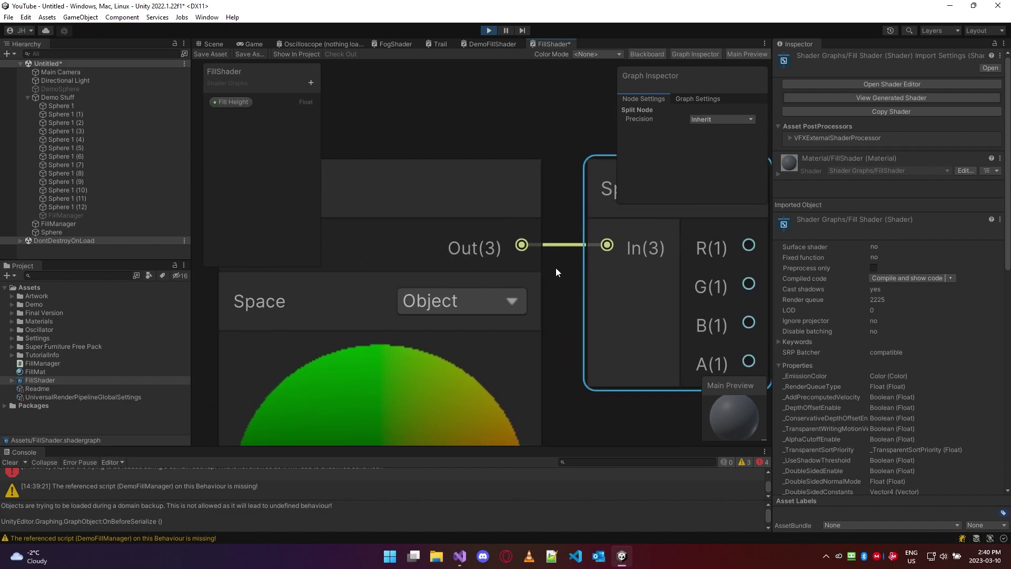
pyautogui.press('f')
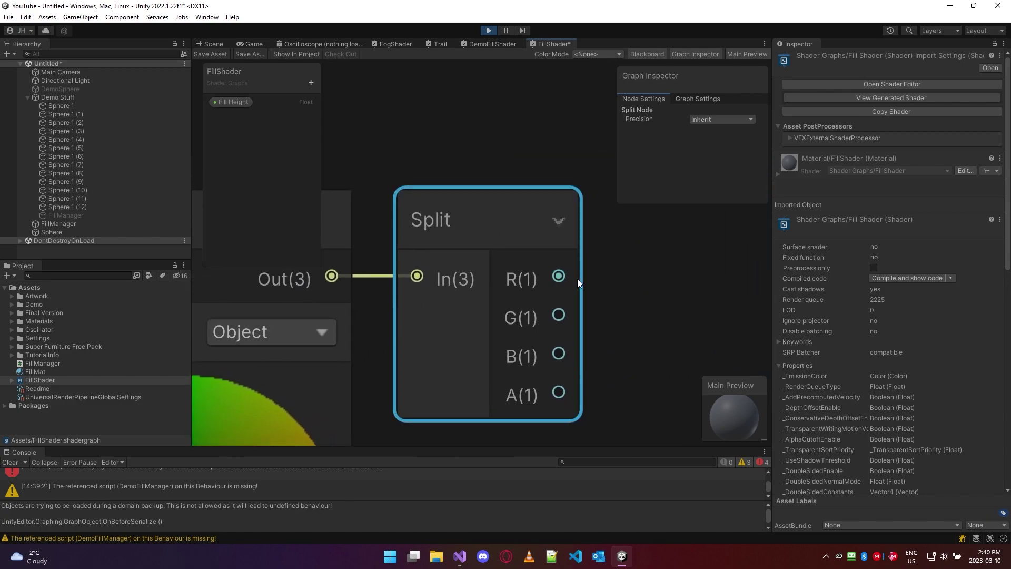
pyautogui.scroll(-5, 561, 351)
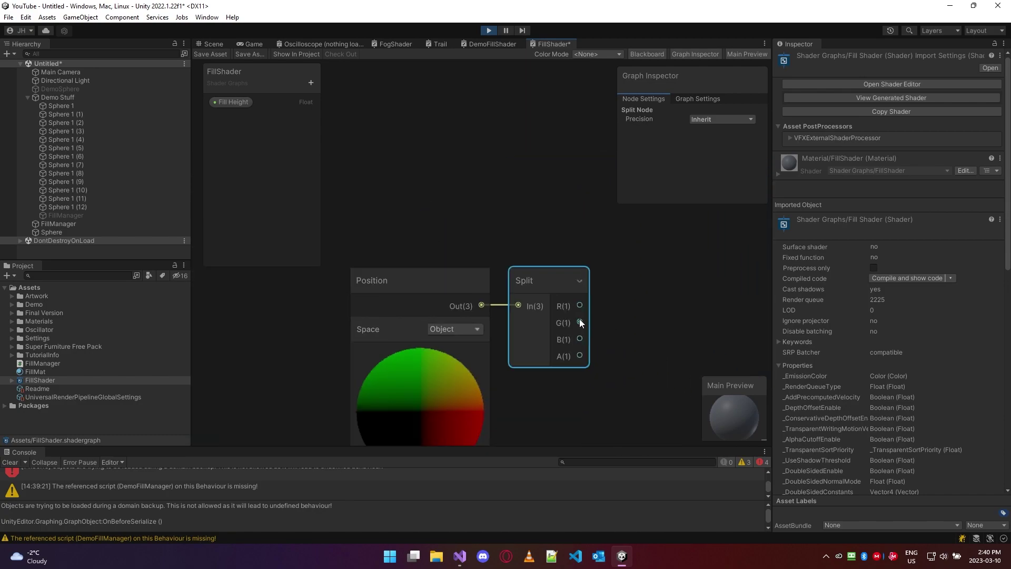
pyautogui.scroll(4, 580, 318)
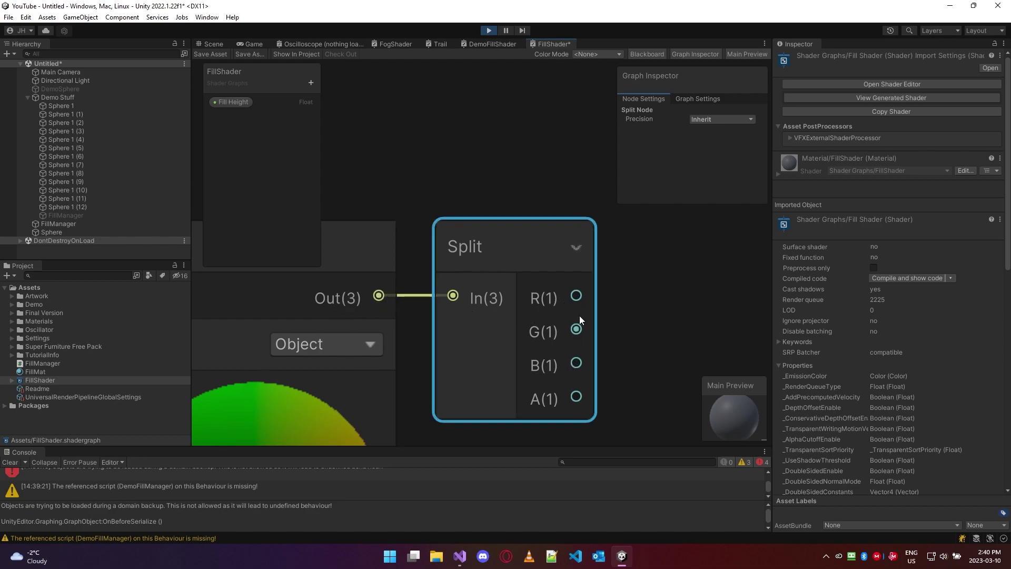
pyautogui.scroll(-3, 561, 295)
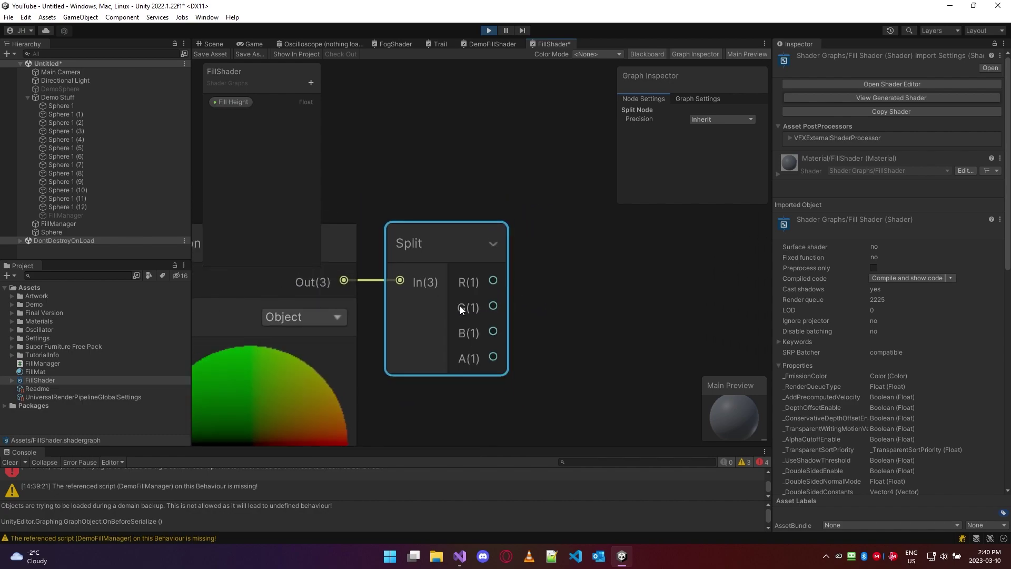
pyautogui.scroll(-5, 532, 305)
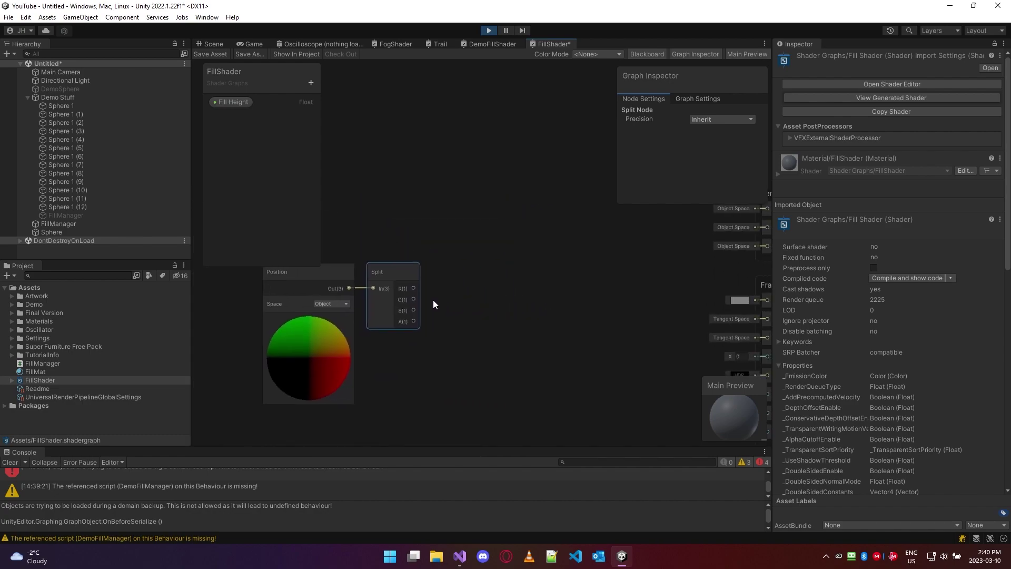
pyautogui.click(526, 263)
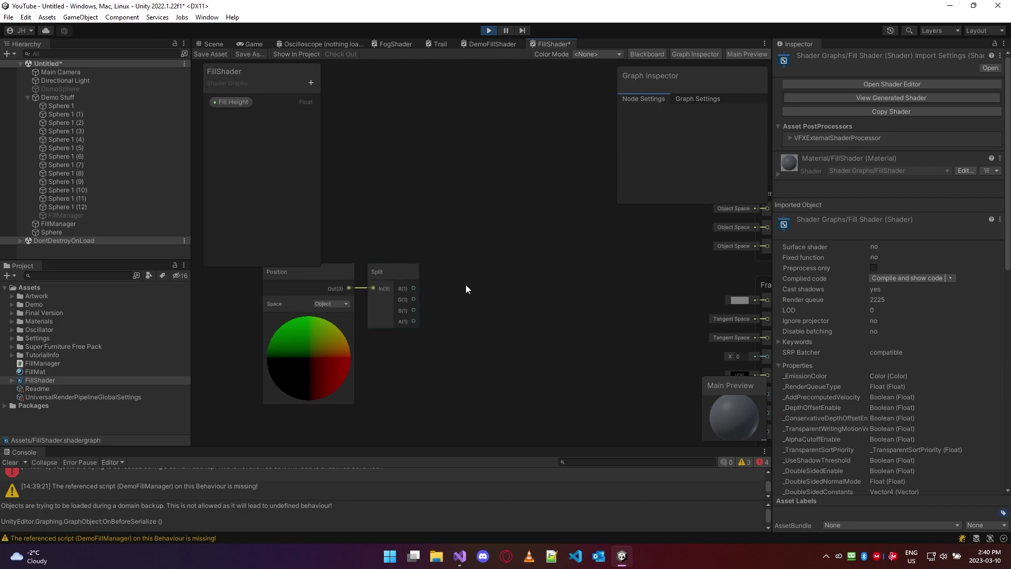
# Add a Comparison node from Split's G channel and move it up and right
pyautogui.moveTo(465, 287); pyautogui.dragTo(461, 255, button='middle')
pyautogui.moveTo(410, 271); pyautogui.dragTo(452, 293)
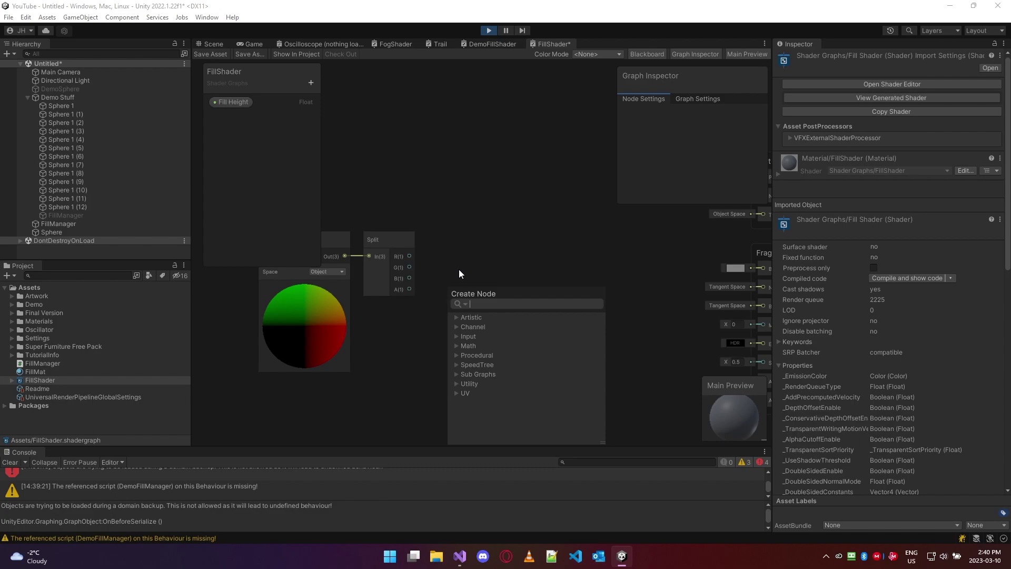
pyautogui.write('compar')
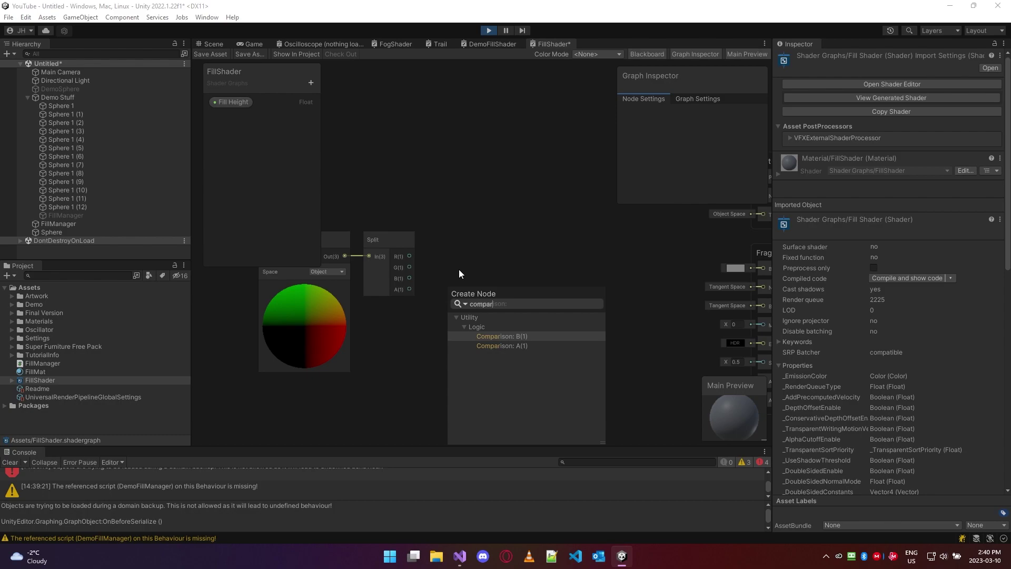
pyautogui.press('Down')
pyautogui.press('Up')
pyautogui.press('Down')
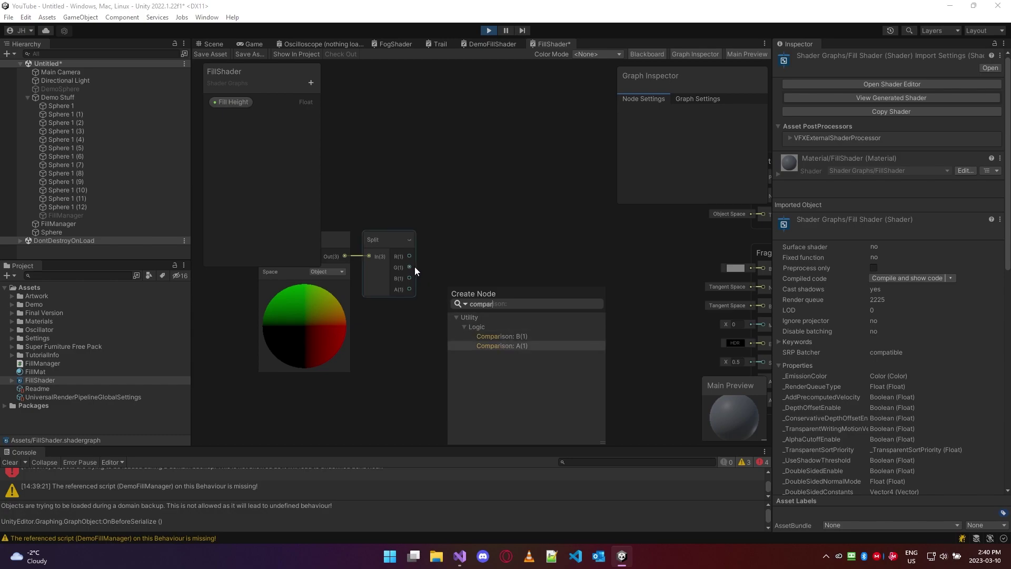
pyautogui.click(518, 345)
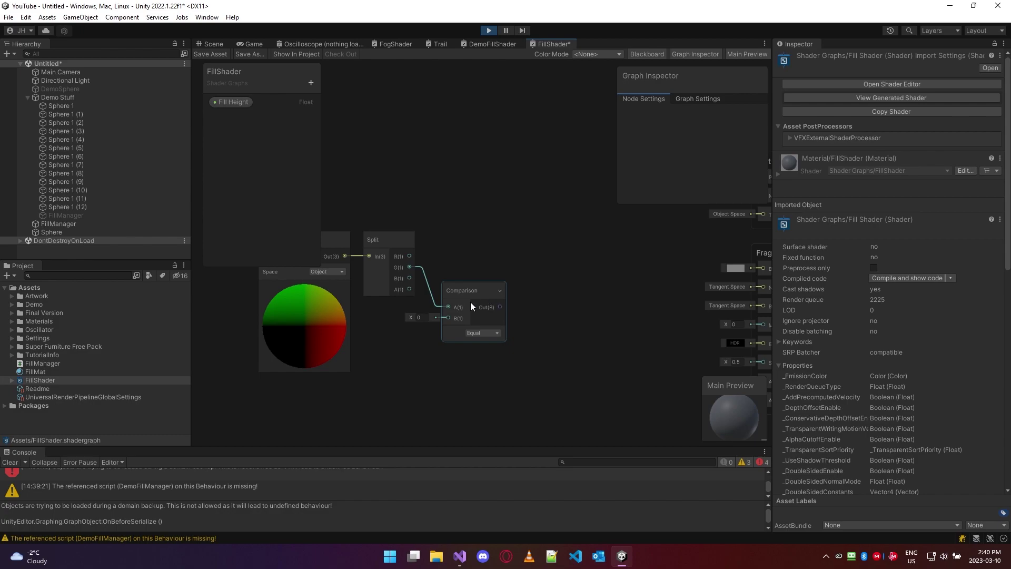
pyautogui.moveTo(469, 302); pyautogui.dragTo(505, 264)
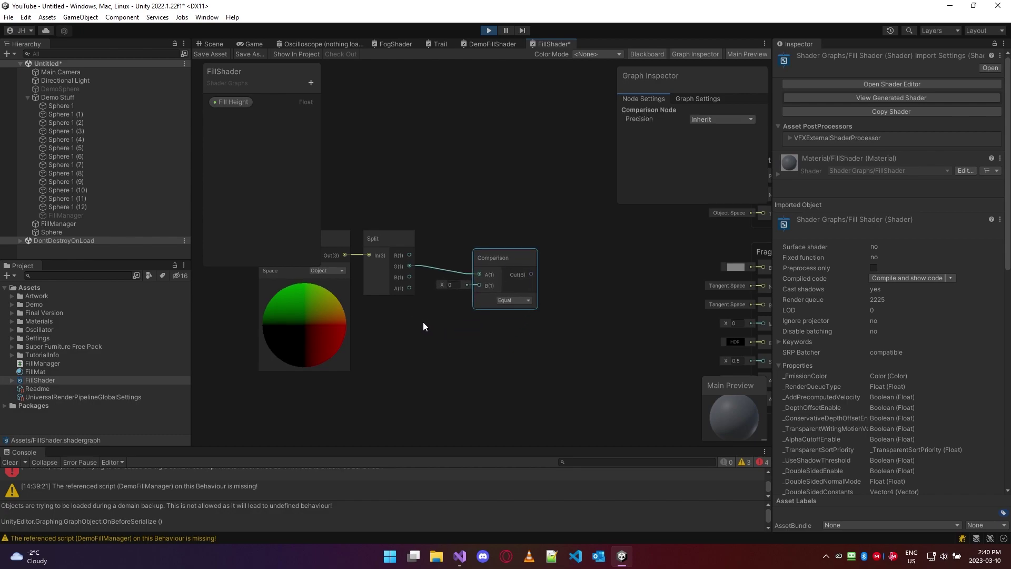
# Place a Fill Height property node for the comparison and wire G into Comparison input A
pyautogui.click(221, 102)
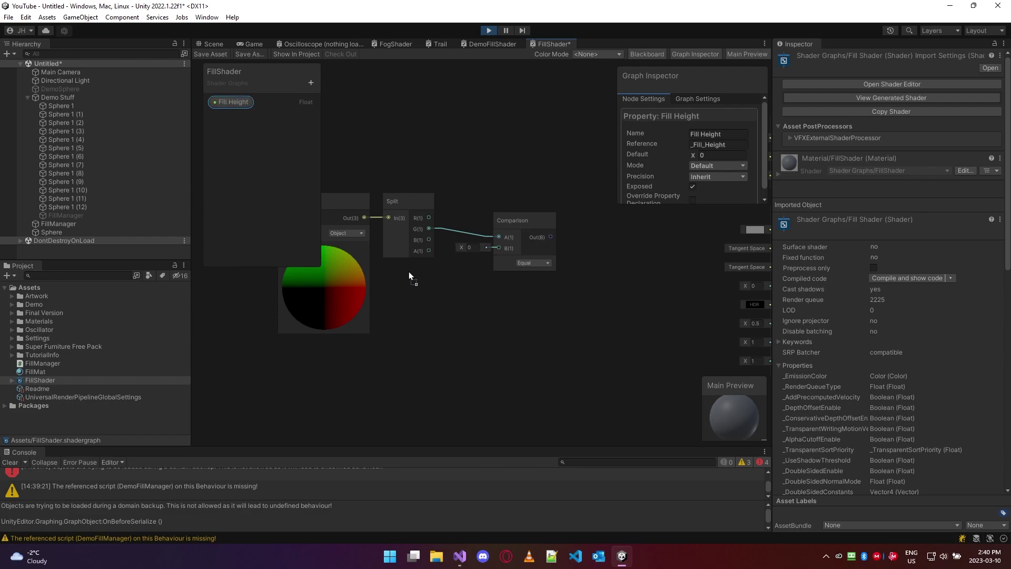
pyautogui.moveTo(389, 273); pyautogui.dragTo(500, 248)
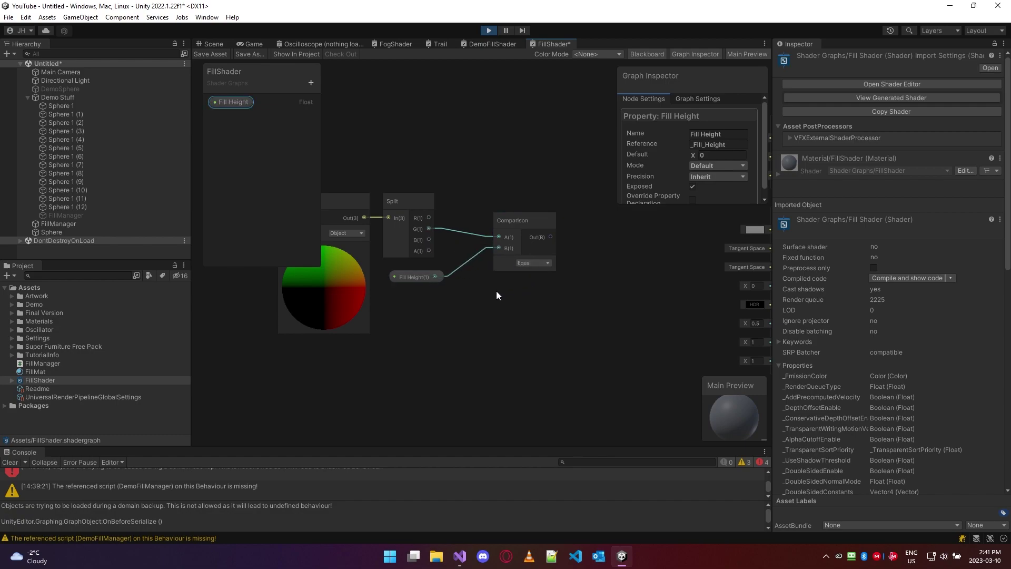
pyautogui.scroll(6, 495, 294)
pyautogui.click(469, 191)
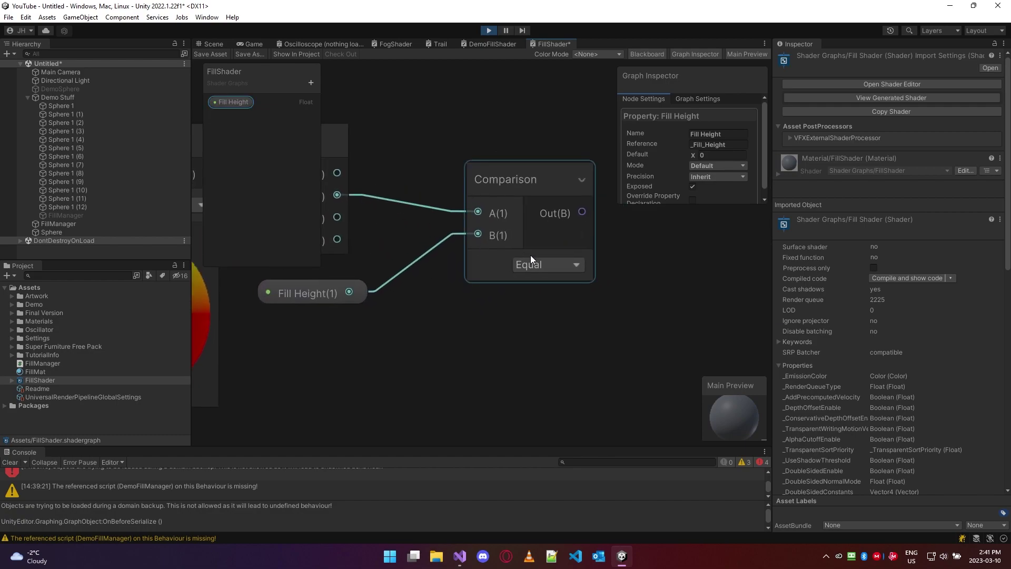
pyautogui.scroll(-5, 438, 292)
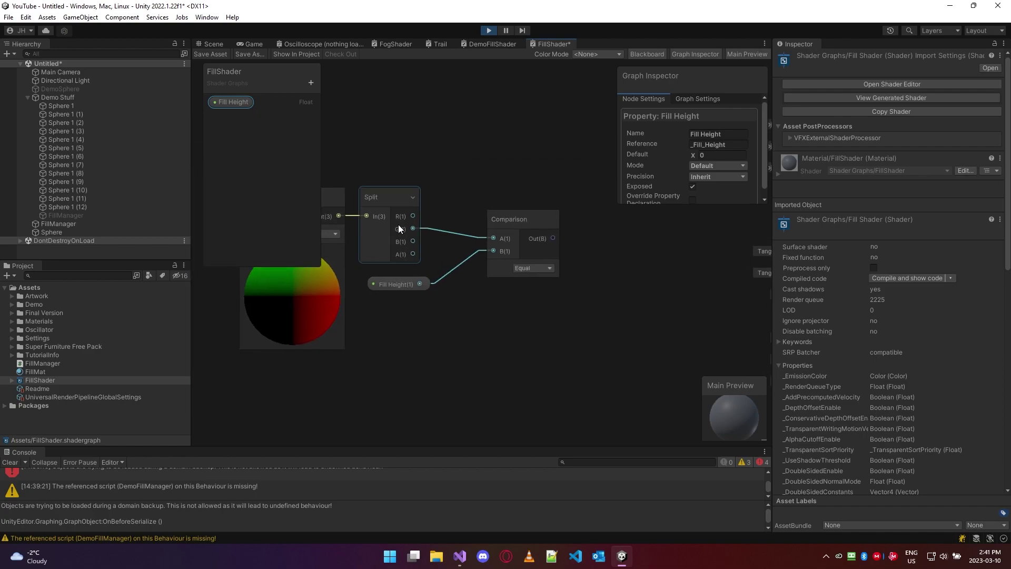
pyautogui.moveTo(413, 228); pyautogui.dragTo(511, 243)
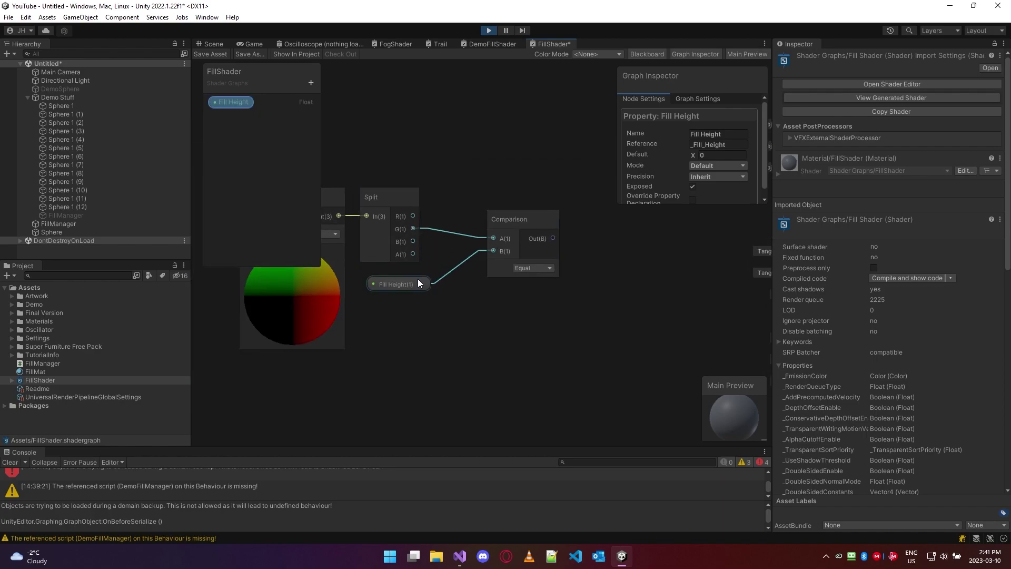
# Set the Comparison operation to Less
pyautogui.click(535, 269)
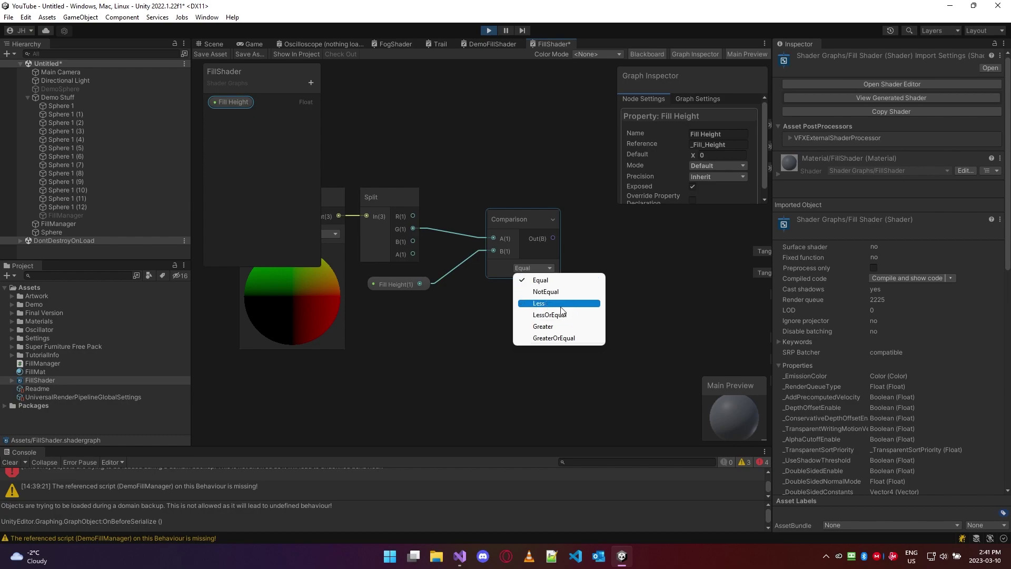
pyautogui.click(539, 303)
pyautogui.moveTo(523, 318); pyautogui.dragTo(441, 361, button='middle')
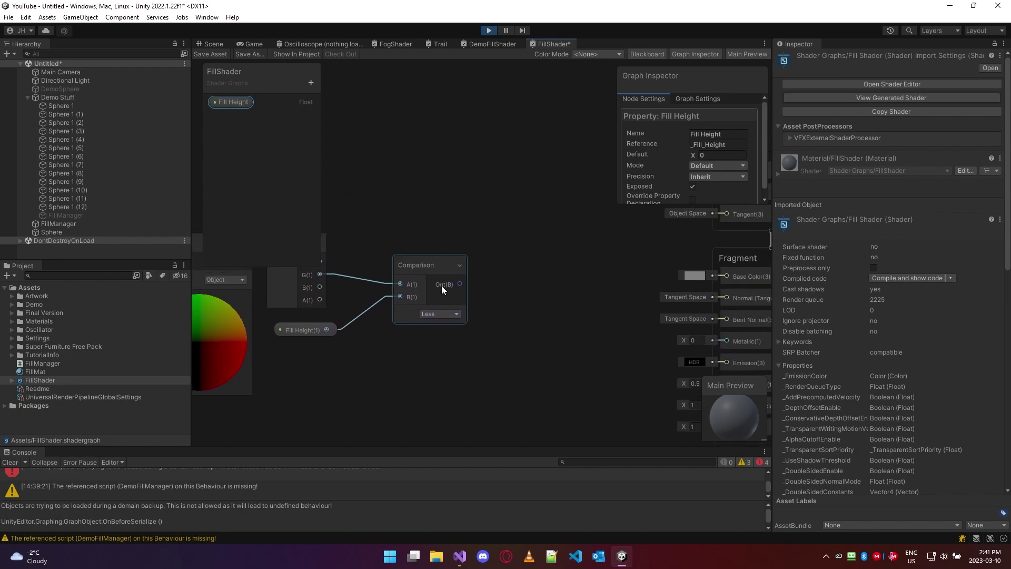
pyautogui.scroll(4, 472, 298)
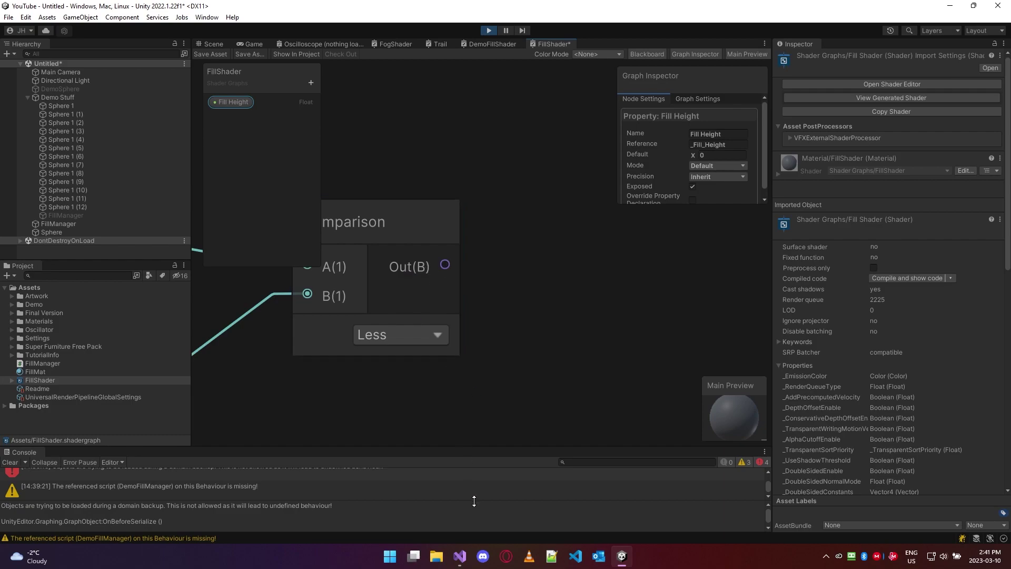
pyautogui.click(460, 556)
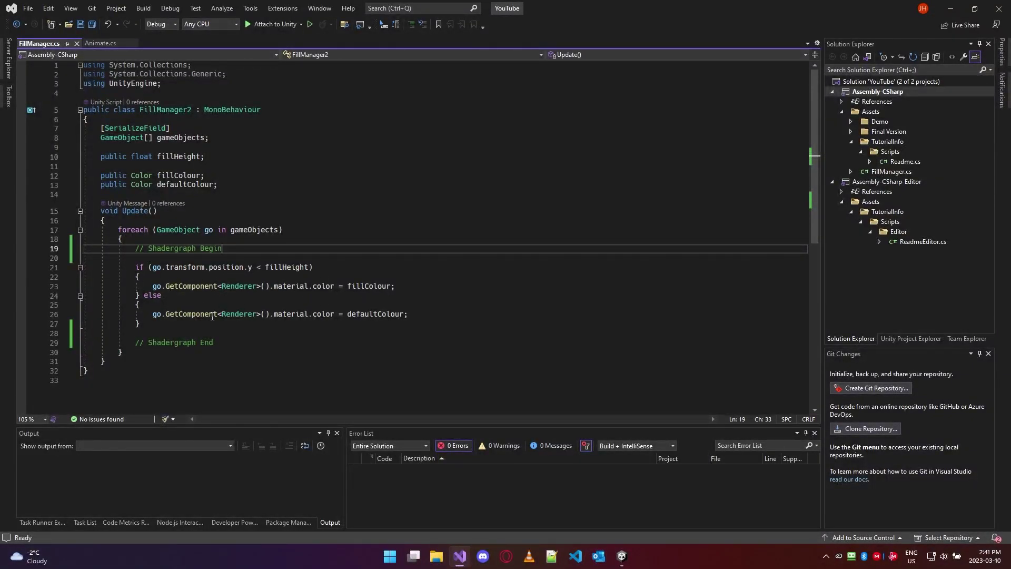
pyautogui.click(613, 559)
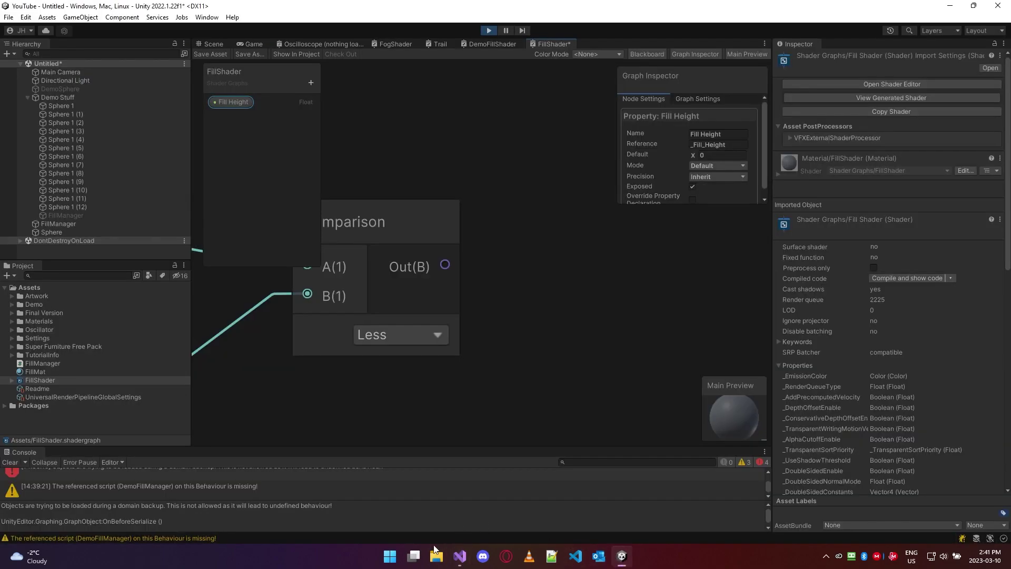
pyautogui.scroll(-3, 447, 416)
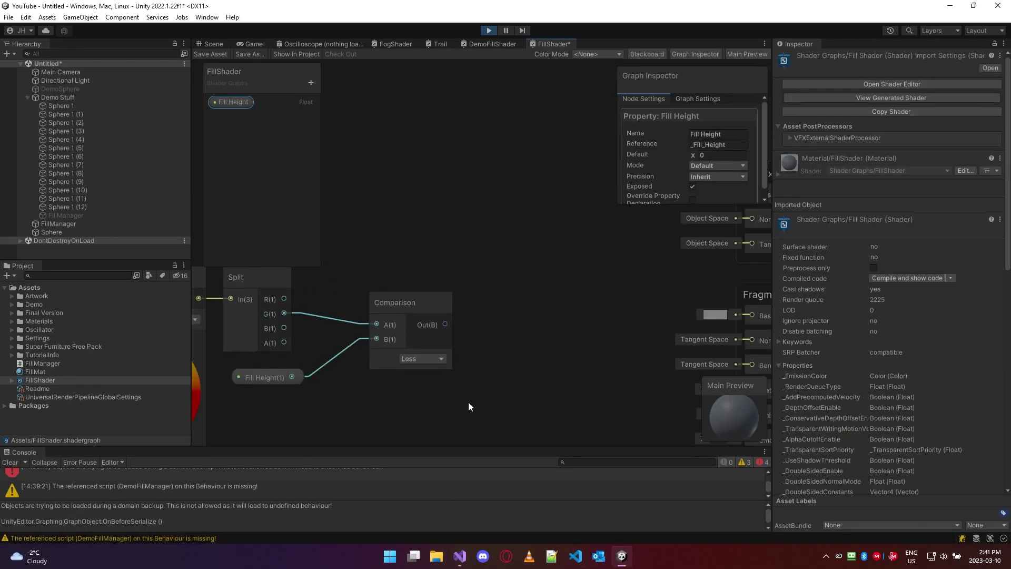
pyautogui.moveTo(469, 400); pyautogui.dragTo(475, 373, button='middle')
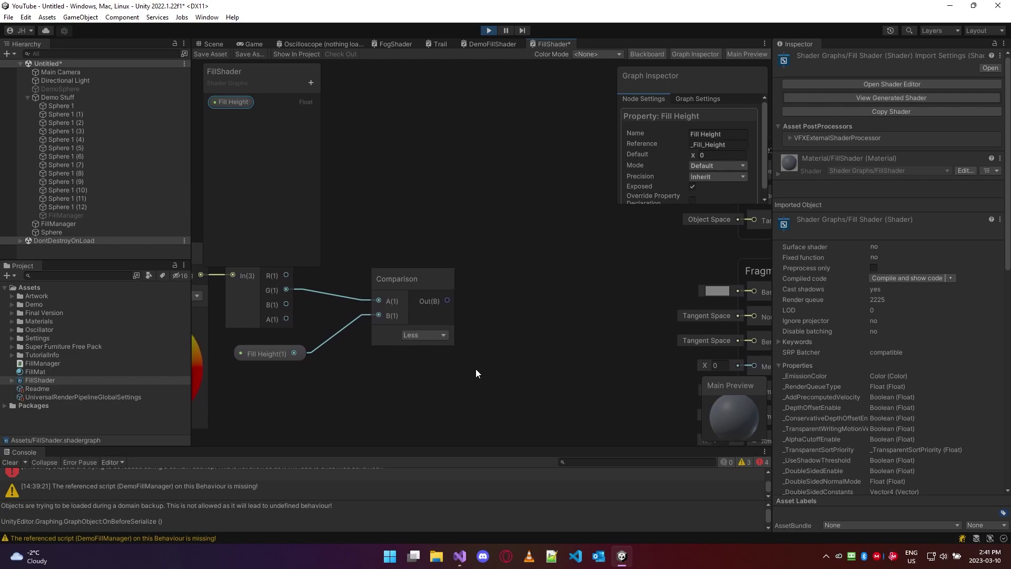
pyautogui.click(460, 556)
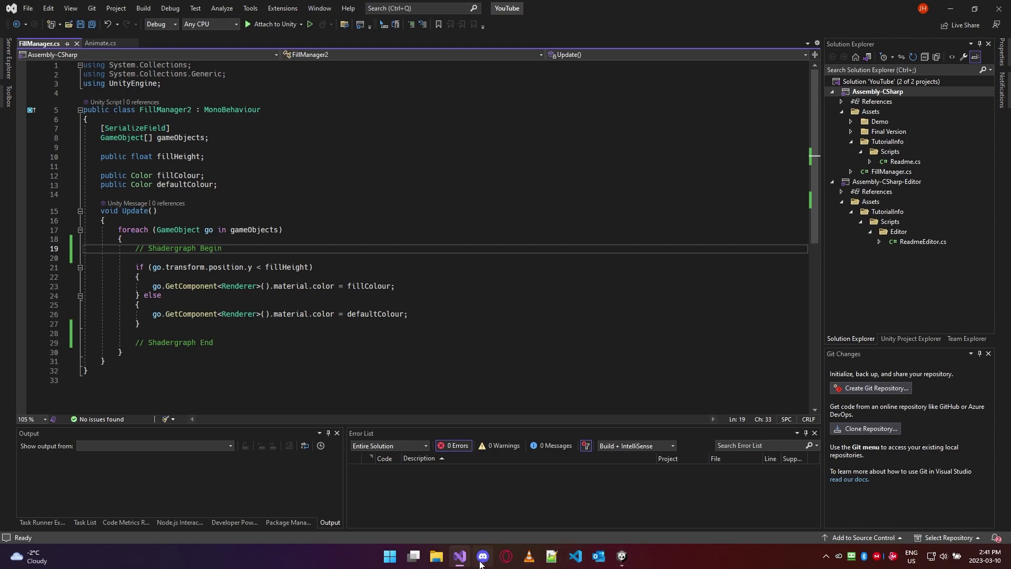
# Highlight FillManager2's if/else fill-colour code between the Shadergraph comments, then return to Unity
pyautogui.click(324, 333)
pyautogui.moveTo(324, 333); pyautogui.dragTo(150, 251)
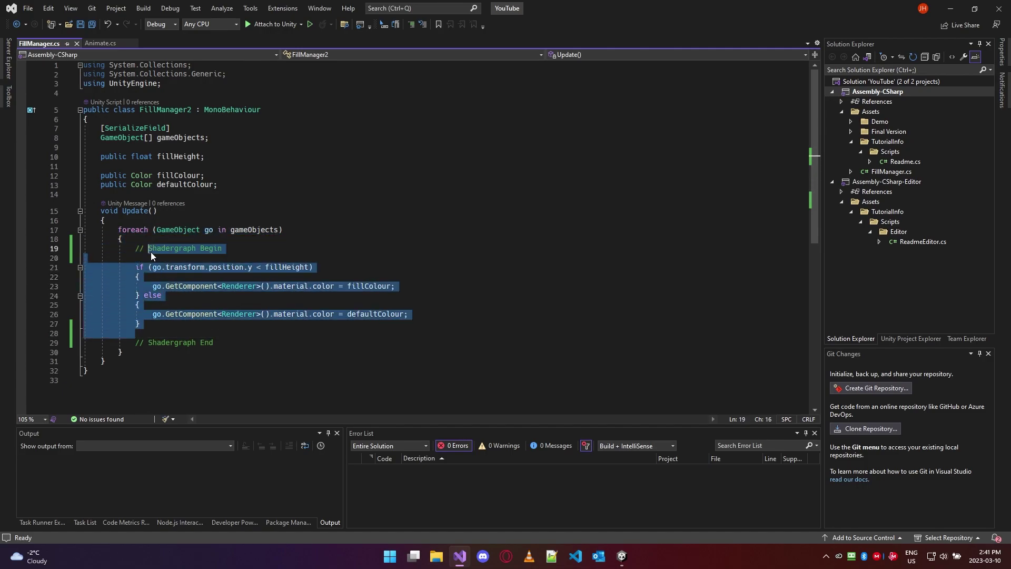
pyautogui.click(224, 296)
pyautogui.click(277, 313)
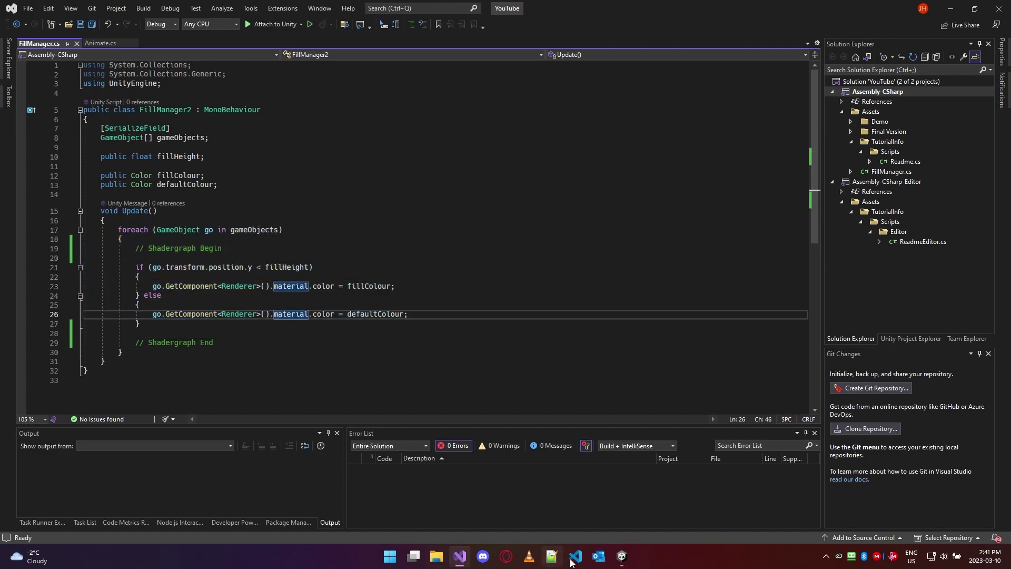
pyautogui.click(622, 556)
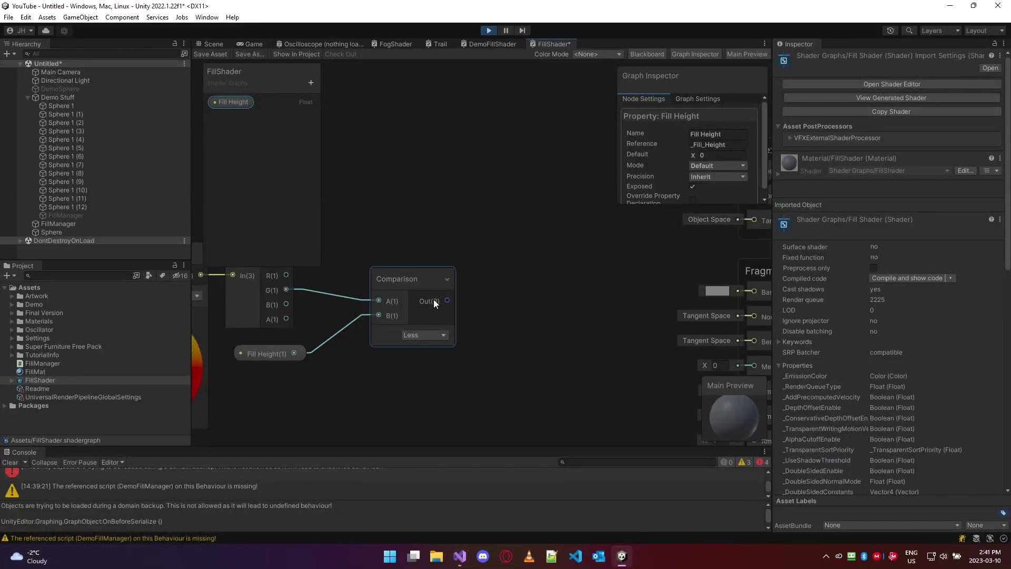
# Add a Branch node, found by searching 'bra', with its Predicate input fed by the Comparison output
pyautogui.moveTo(497, 295); pyautogui.dragTo(498, 295)
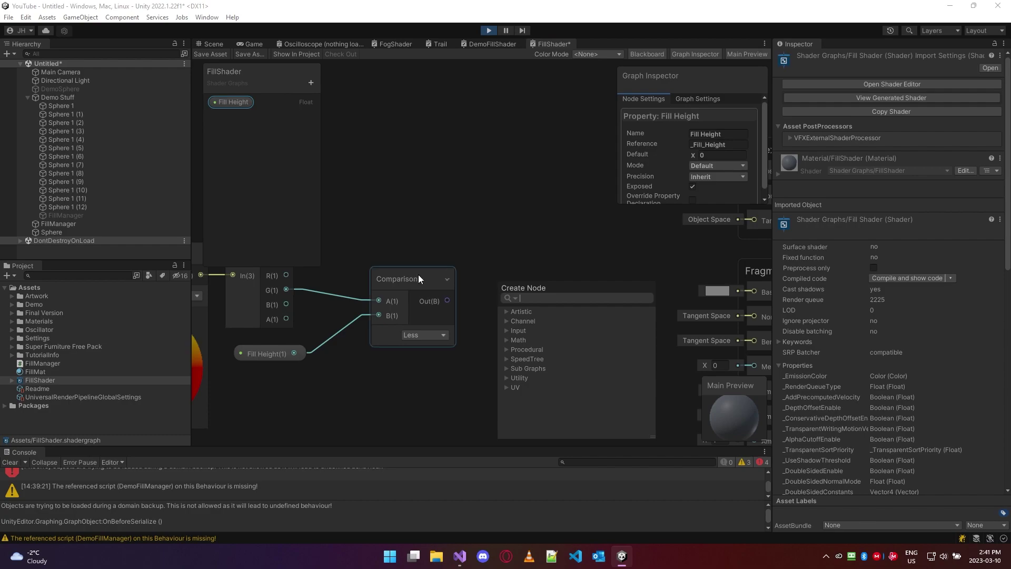
pyautogui.write('bra')
pyautogui.press('Down')
pyautogui.press('Down')
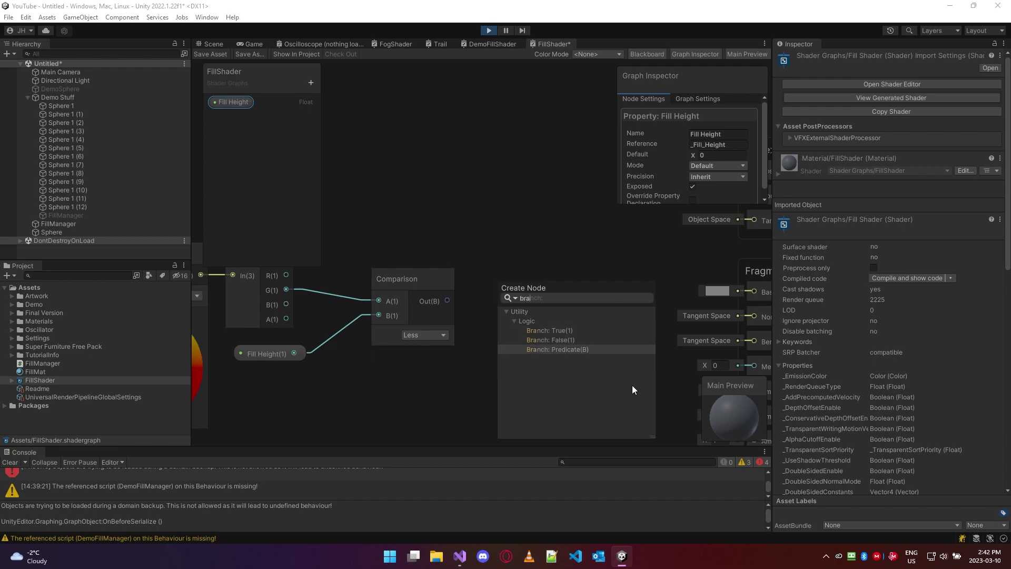
pyautogui.click(563, 350)
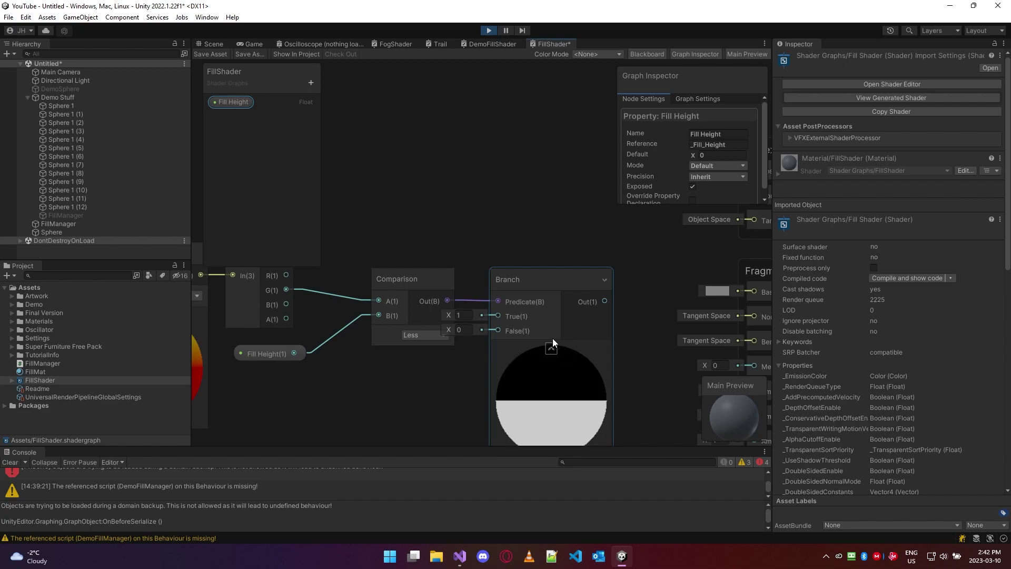
# Rearrange the graph nodes and pan so Position and Split are visible
pyautogui.scroll(-3, 552, 338)
pyautogui.scroll(-1, 481, 352)
pyautogui.scroll(-2, 323, 232)
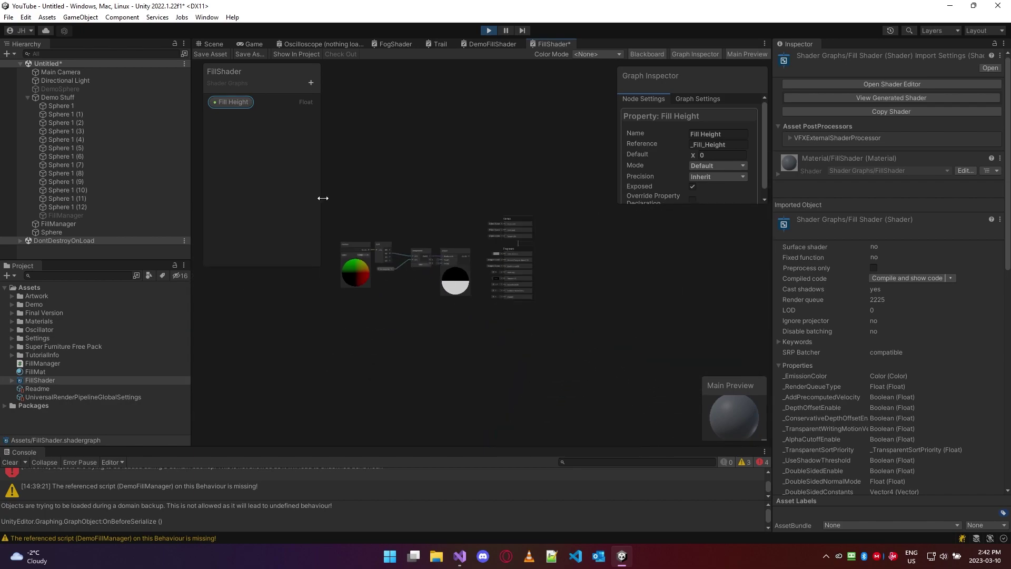
pyautogui.moveTo(331, 204); pyautogui.dragTo(480, 333)
pyautogui.moveTo(448, 274); pyautogui.dragTo(354, 304)
pyautogui.click(353, 265)
pyautogui.moveTo(357, 316); pyautogui.dragTo(454, 318, button='middle')
pyautogui.scroll(5, 455, 340)
pyautogui.scroll(1, 455, 345)
pyautogui.moveTo(337, 256); pyautogui.dragTo(478, 334, button='middle')
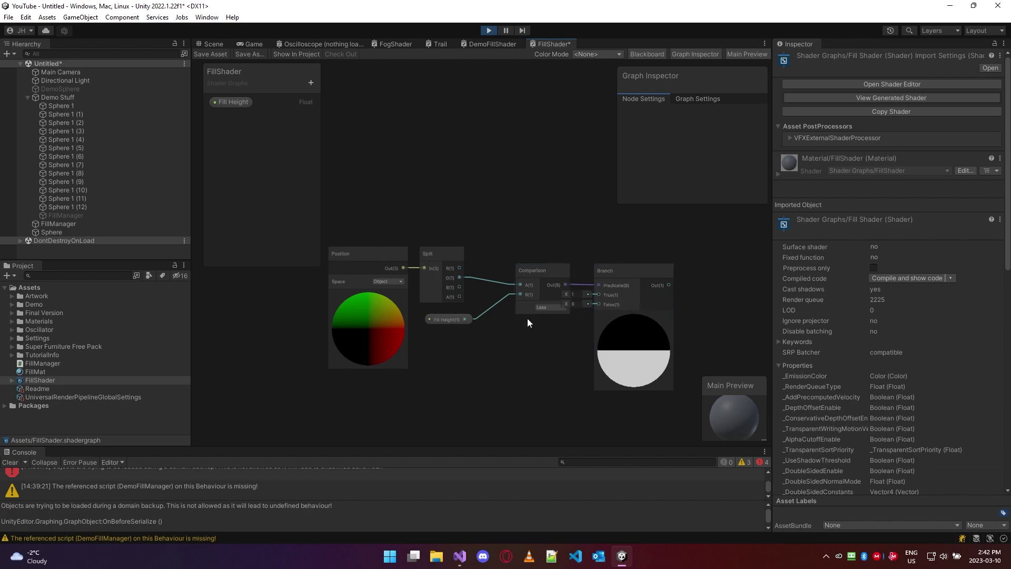
pyautogui.moveTo(530, 335); pyautogui.dragTo(405, 352, button='middle')
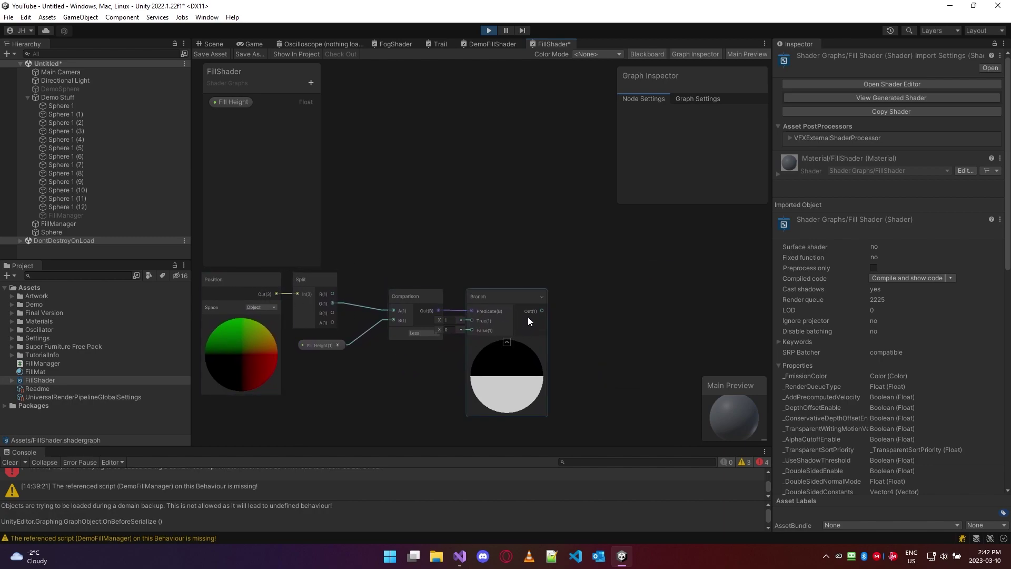
# Inspect the Branch node's settings (True 1, False 0) and frame Comparison with Branch
pyautogui.click(484, 298)
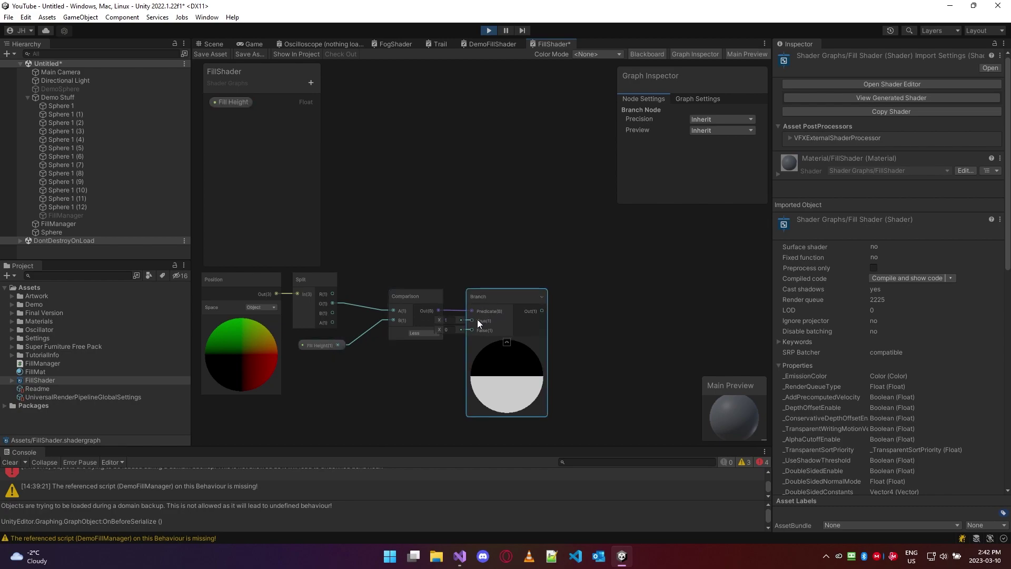
pyautogui.scroll(3, 476, 321)
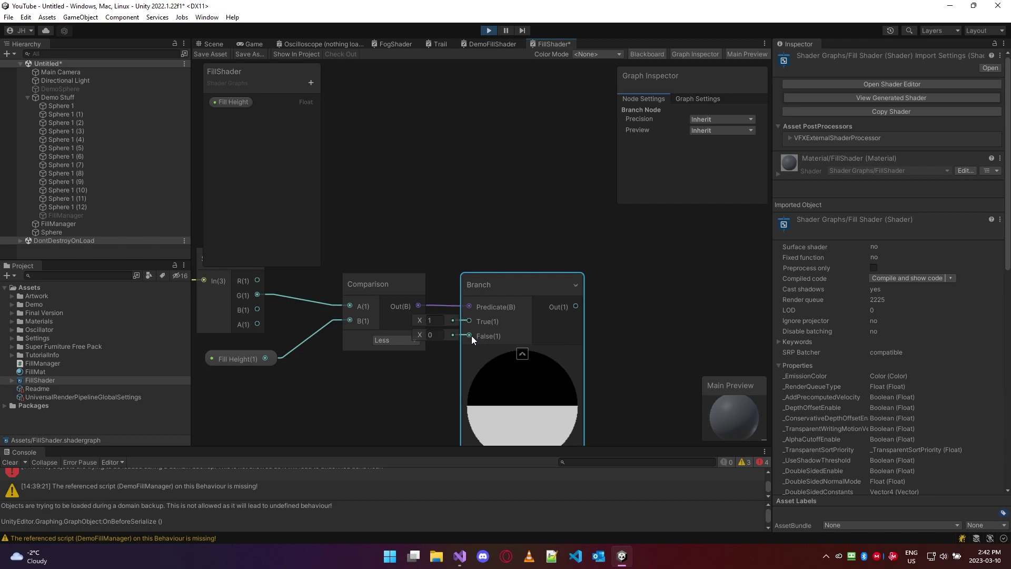
pyautogui.moveTo(326, 394); pyautogui.dragTo(385, 336, button='middle')
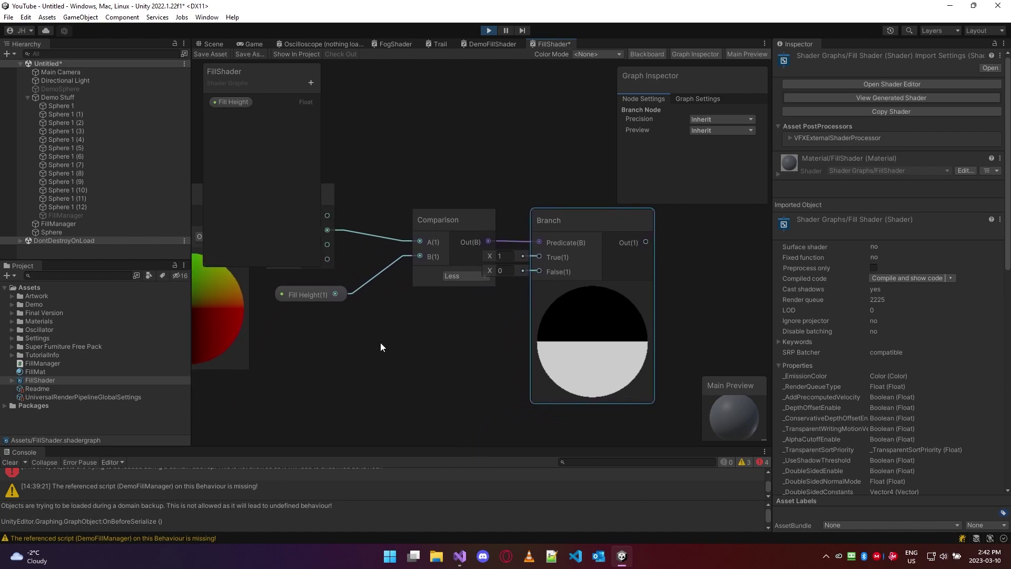
# Add two Color properties to the Blackboard named Fill Colour and Default Colour
pyautogui.click(365, 349)
pyautogui.press('space')
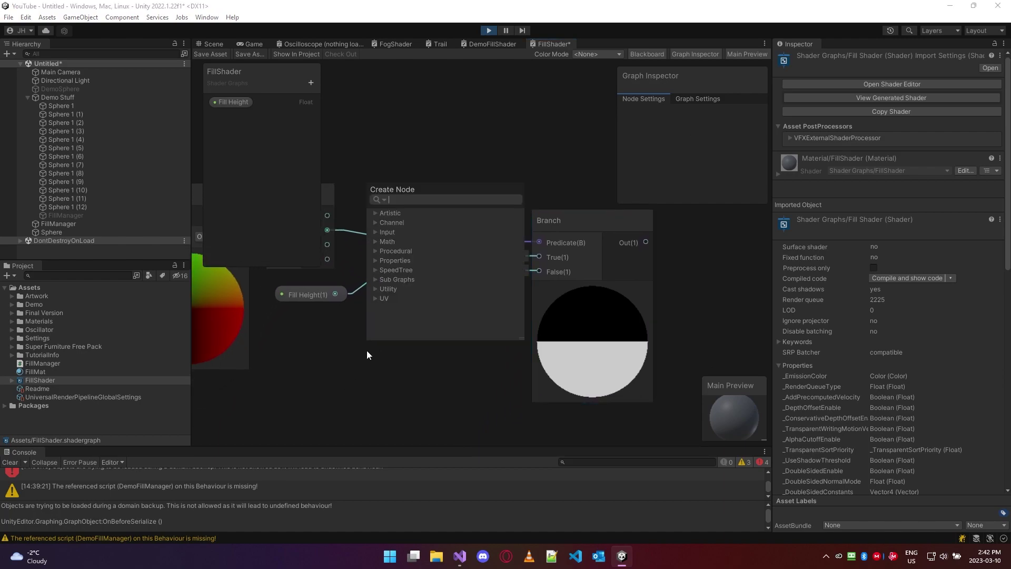
pyautogui.press('Escape')
pyautogui.click(311, 86)
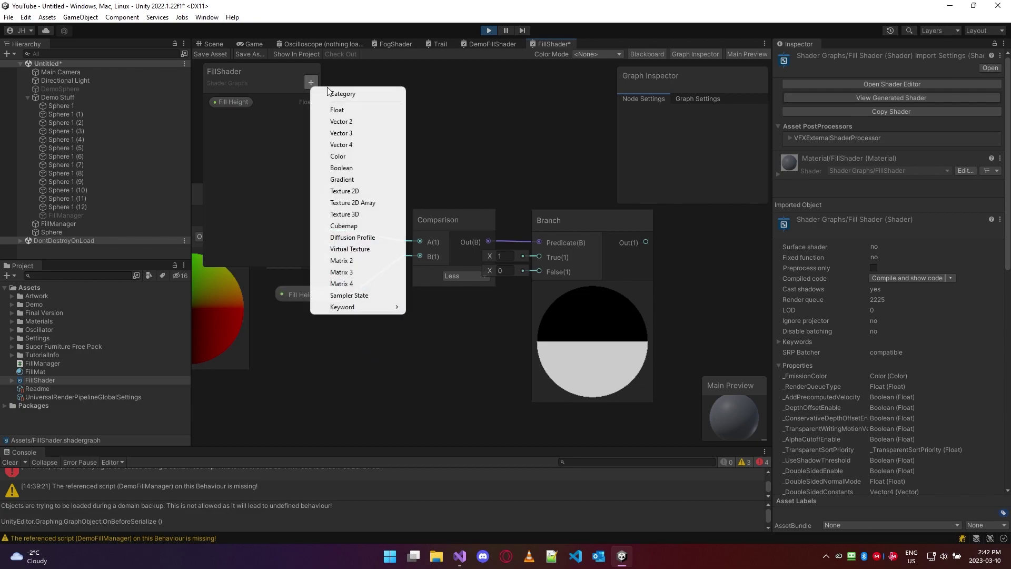
pyautogui.click(347, 153)
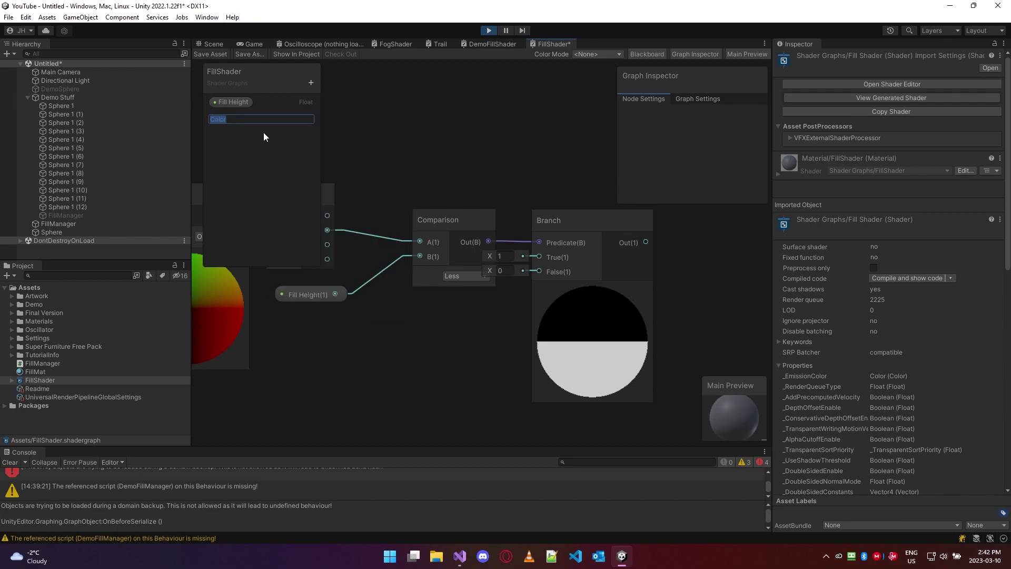
pyautogui.write('Fill Colour')
pyautogui.press('Return')
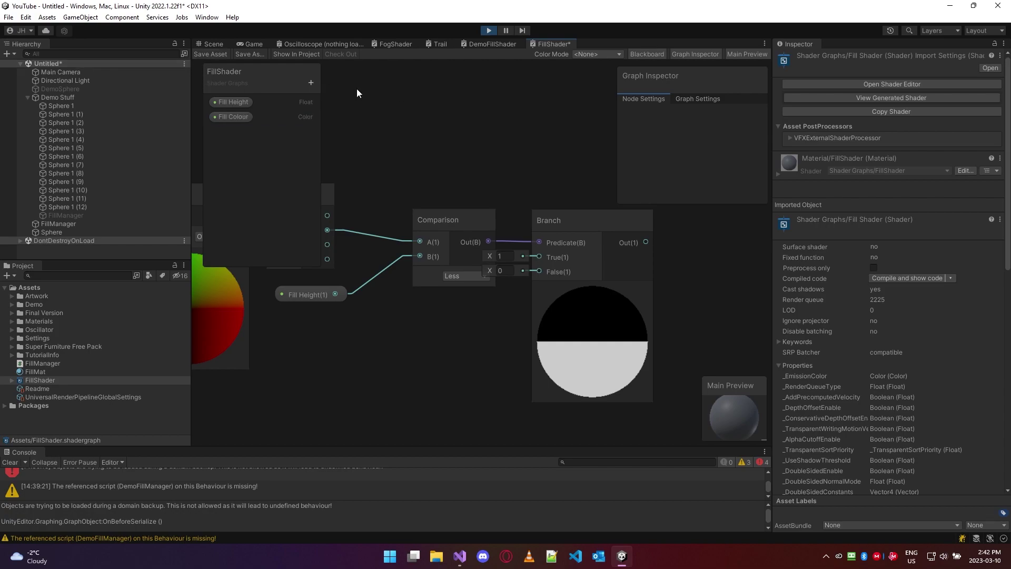
pyautogui.click(311, 82)
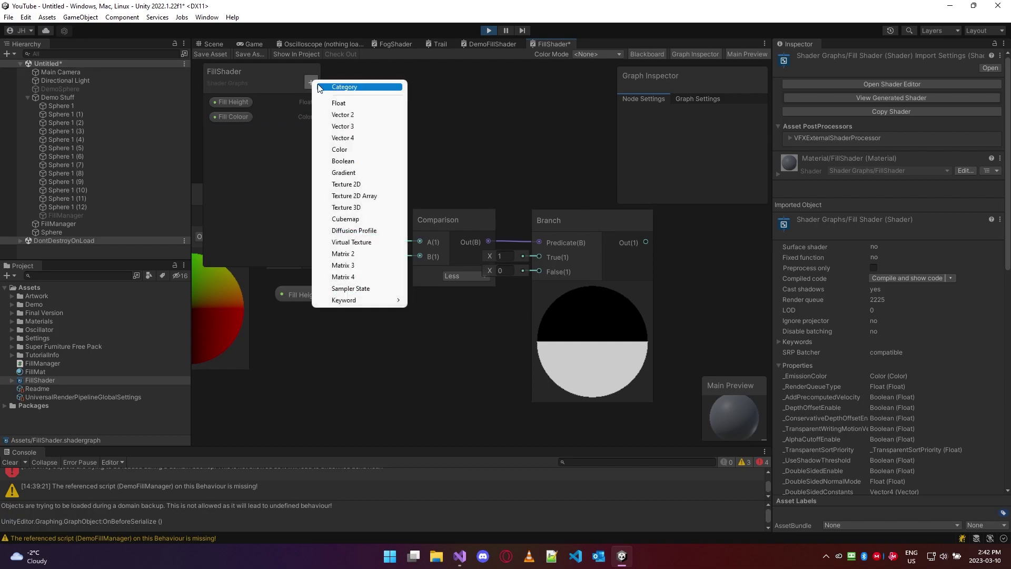
pyautogui.click(347, 150)
pyautogui.write('Default Colour')
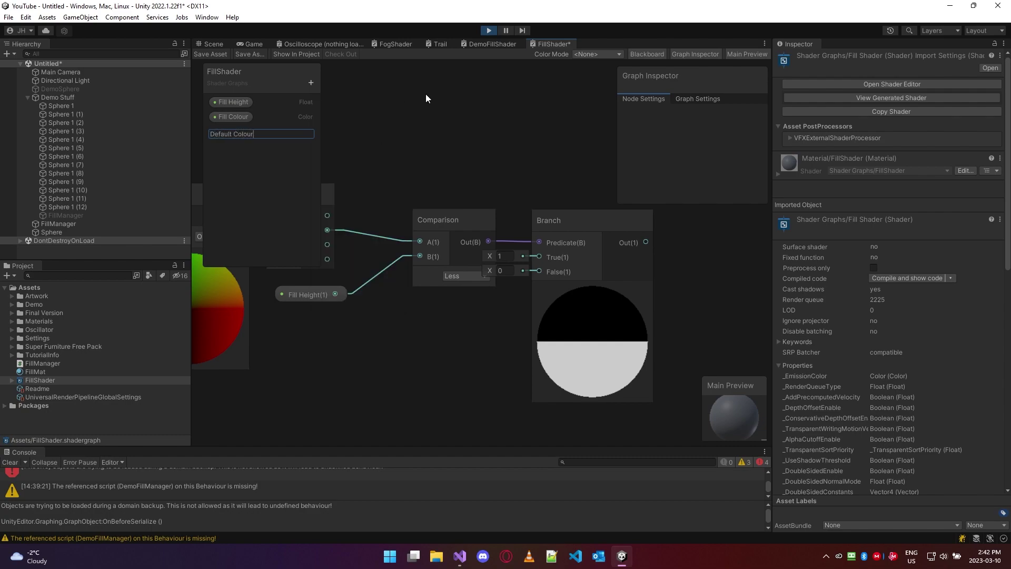
pyautogui.press('Return')
# Connect Fill Colour to the Branch's True input and set its default to red FF0000
pyautogui.moveTo(233, 116); pyautogui.dragTo(540, 258)
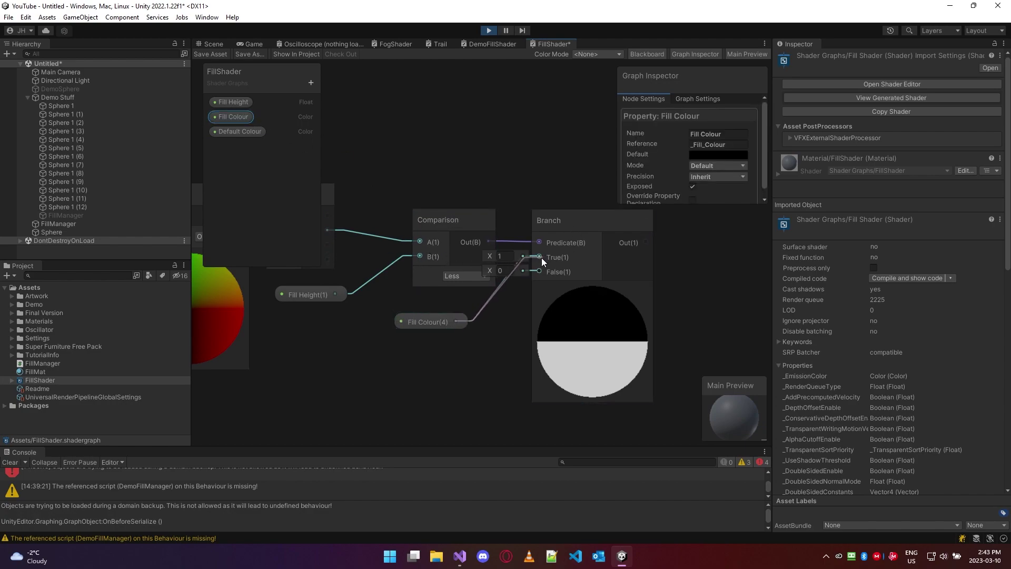
pyautogui.click(695, 155)
pyautogui.moveTo(772, 222); pyautogui.dragTo(790, 204)
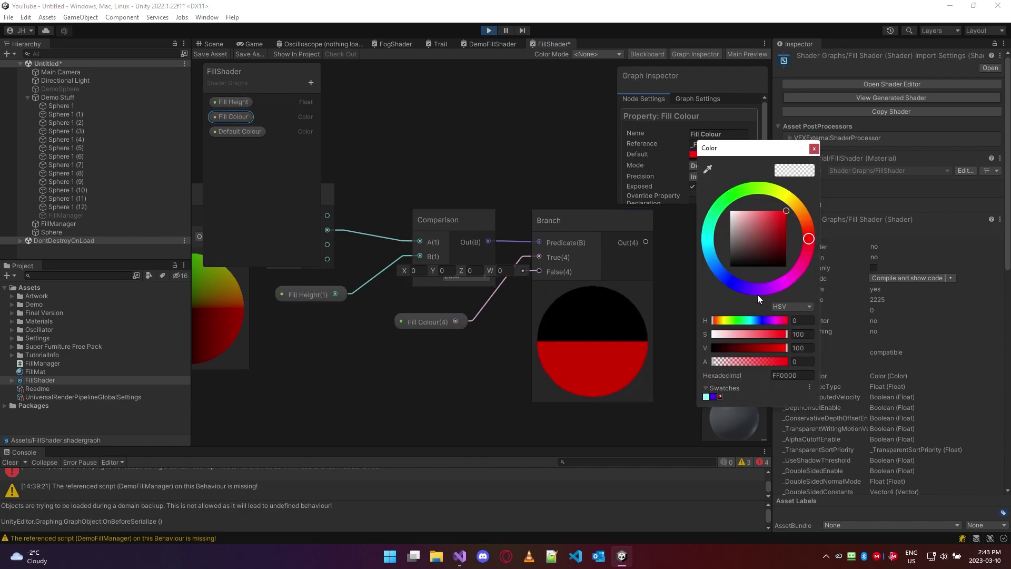
pyautogui.click(816, 149)
# Connect Default Colour to the Branch's False input and set it to dark grey 494949
pyautogui.click(248, 131)
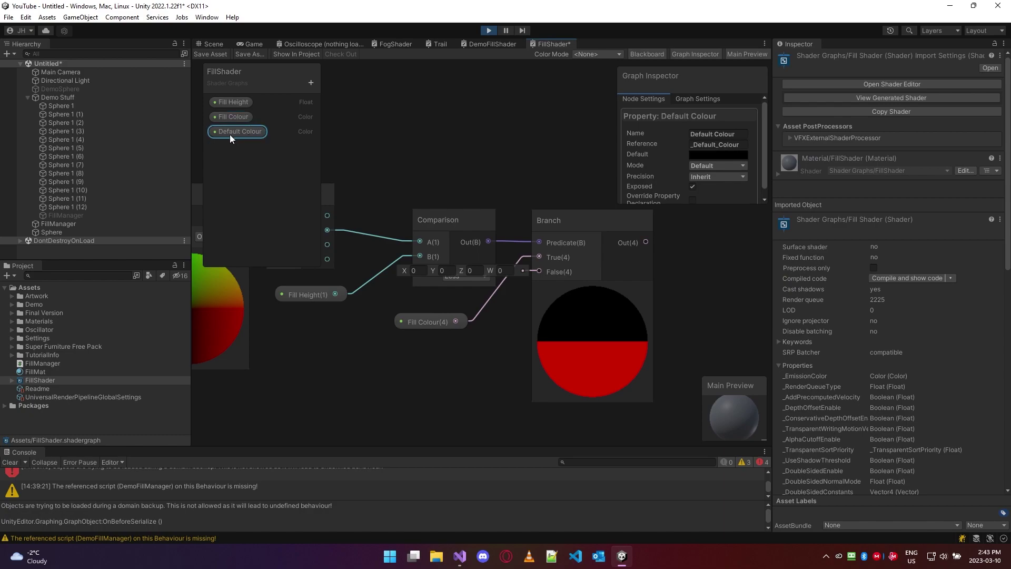
pyautogui.moveTo(473, 358); pyautogui.dragTo(536, 272)
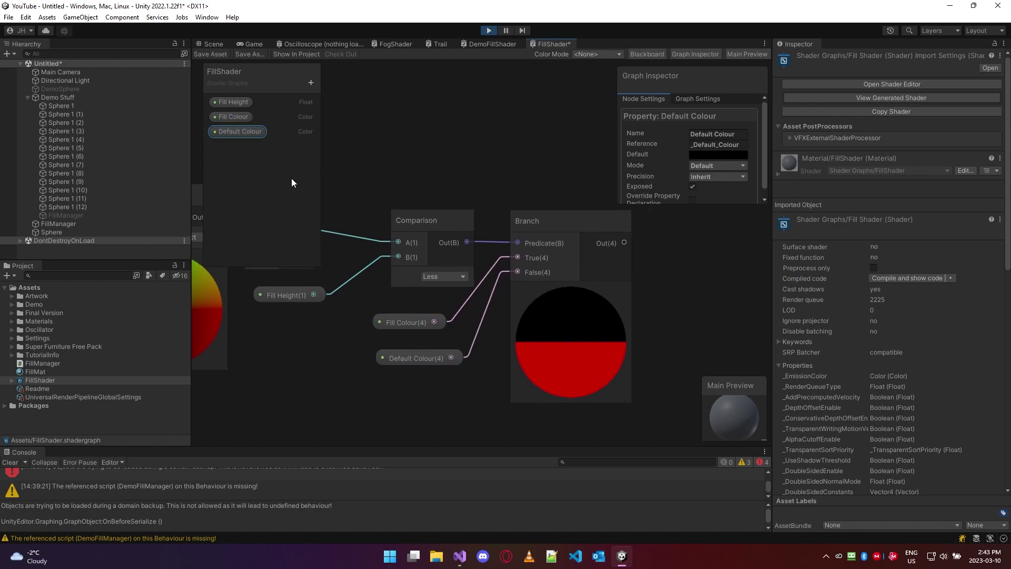
pyautogui.click(710, 154)
pyautogui.moveTo(737, 252); pyautogui.dragTo(715, 252)
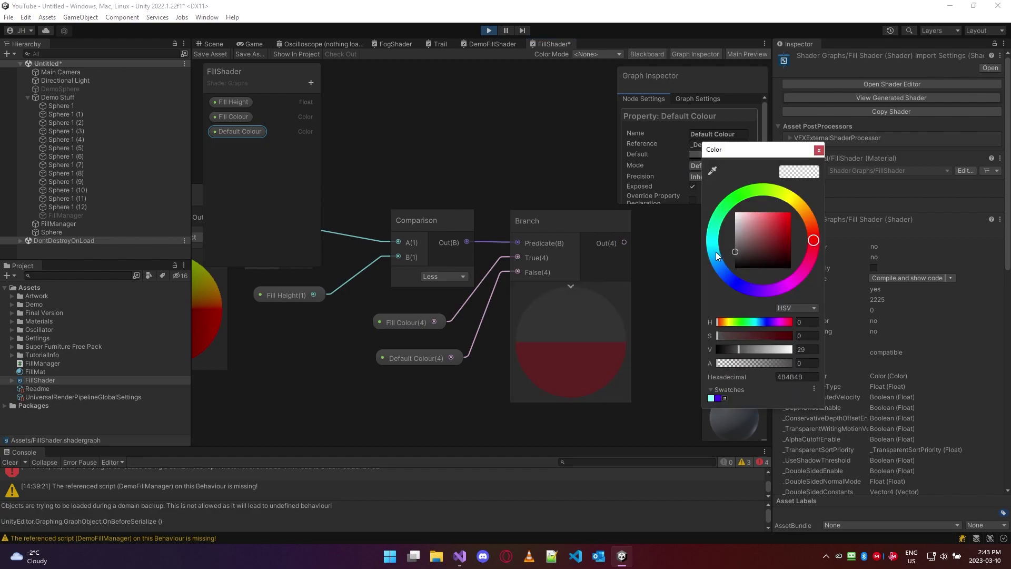
pyautogui.click(818, 150)
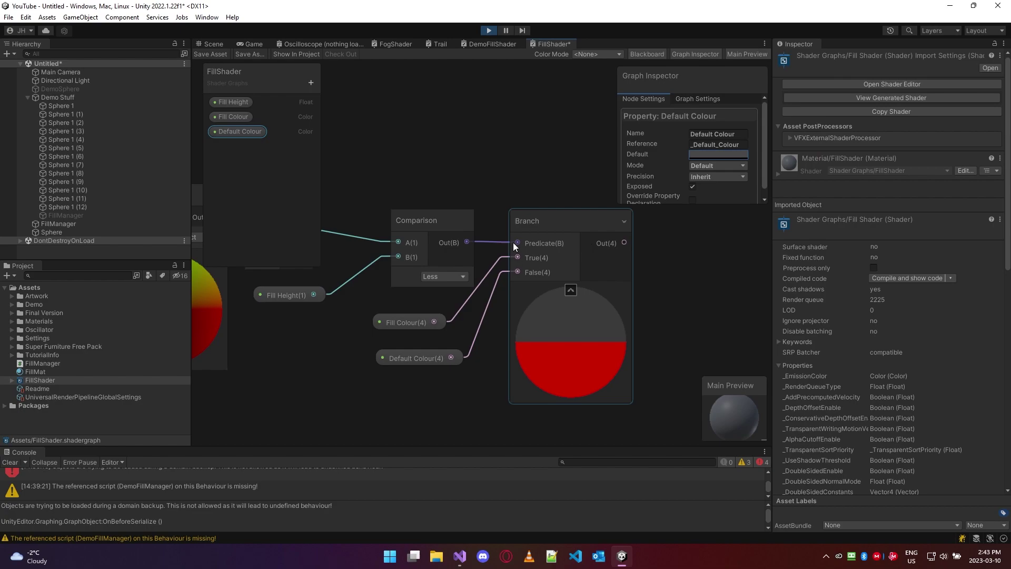
pyautogui.moveTo(488, 296); pyautogui.dragTo(588, 325, button='middle')
pyautogui.scroll(-5, 526, 316)
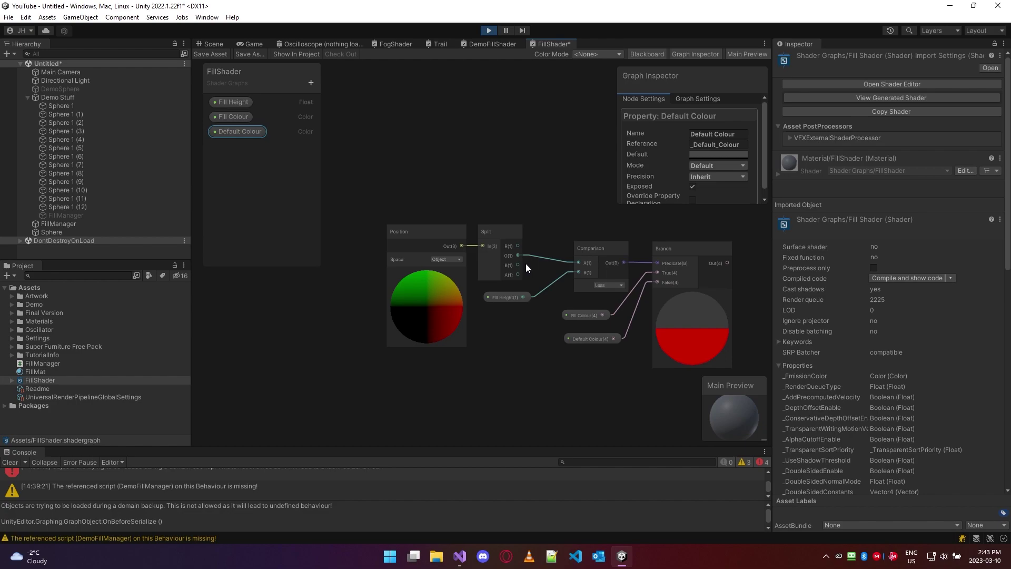
pyautogui.moveTo(551, 303); pyautogui.dragTo(473, 312, button='middle')
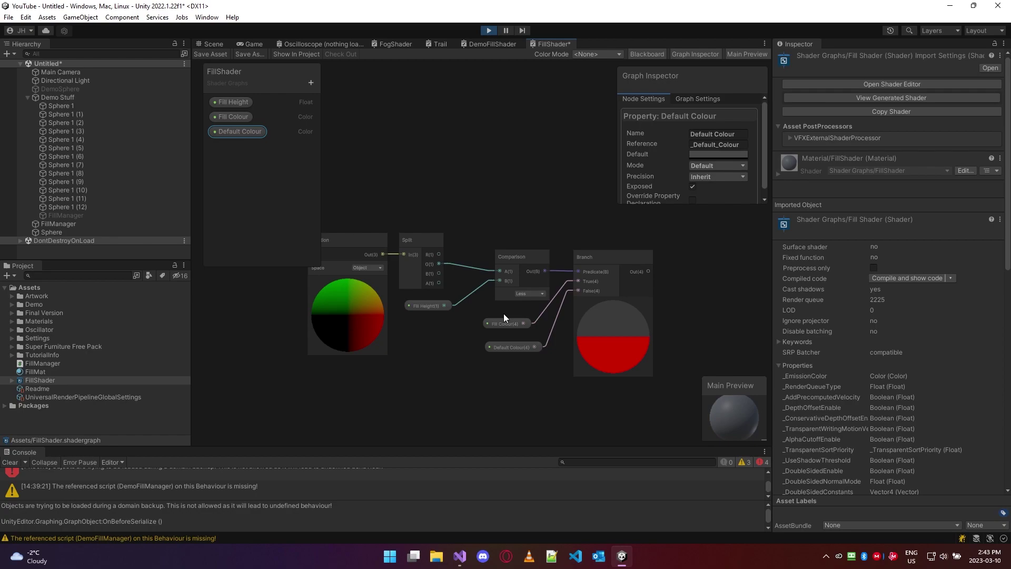
pyautogui.scroll(8, 650, 311)
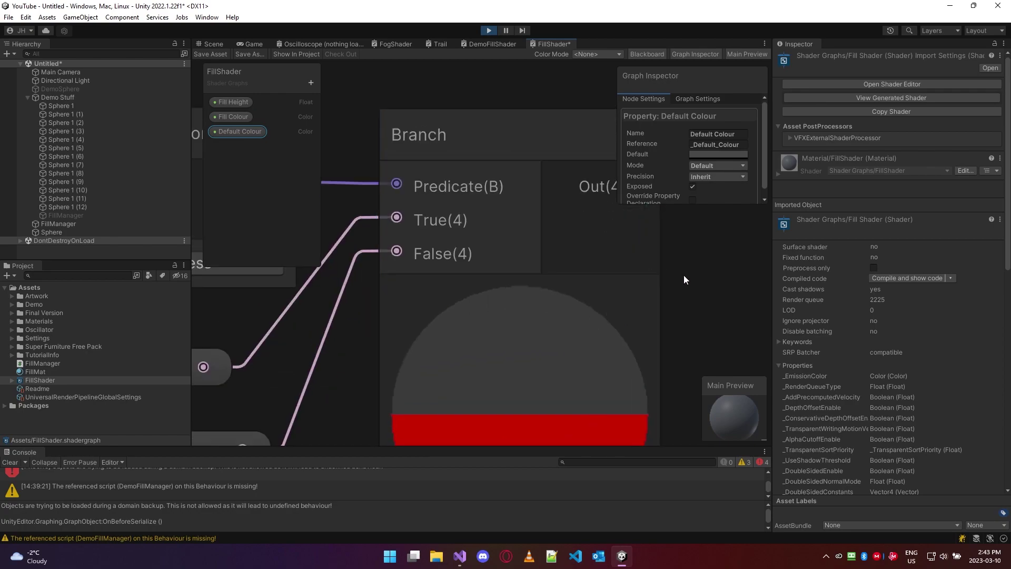
pyautogui.moveTo(683, 275); pyautogui.dragTo(494, 213, button='middle')
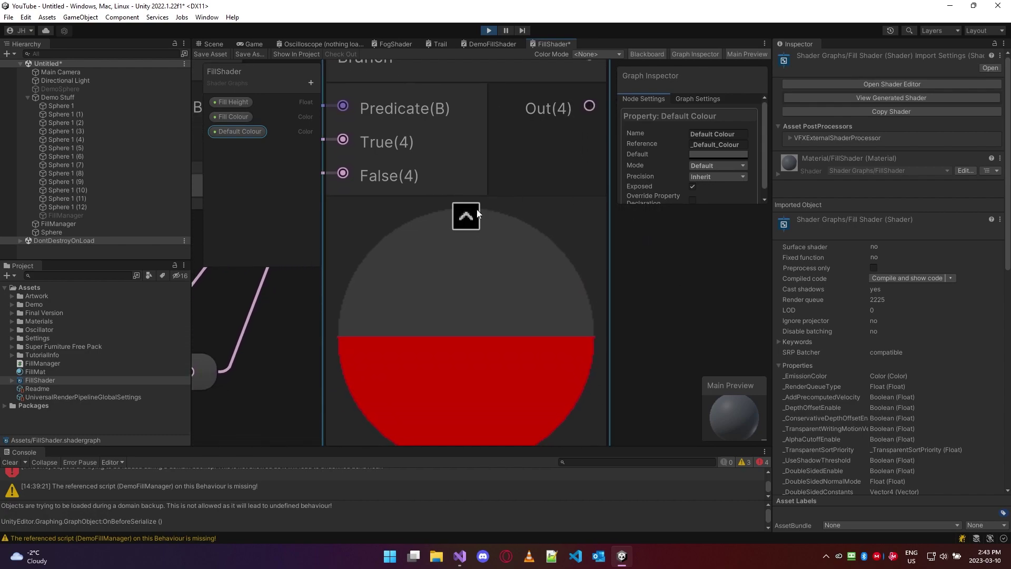
pyautogui.moveTo(571, 343); pyautogui.dragTo(576, 274, button='middle')
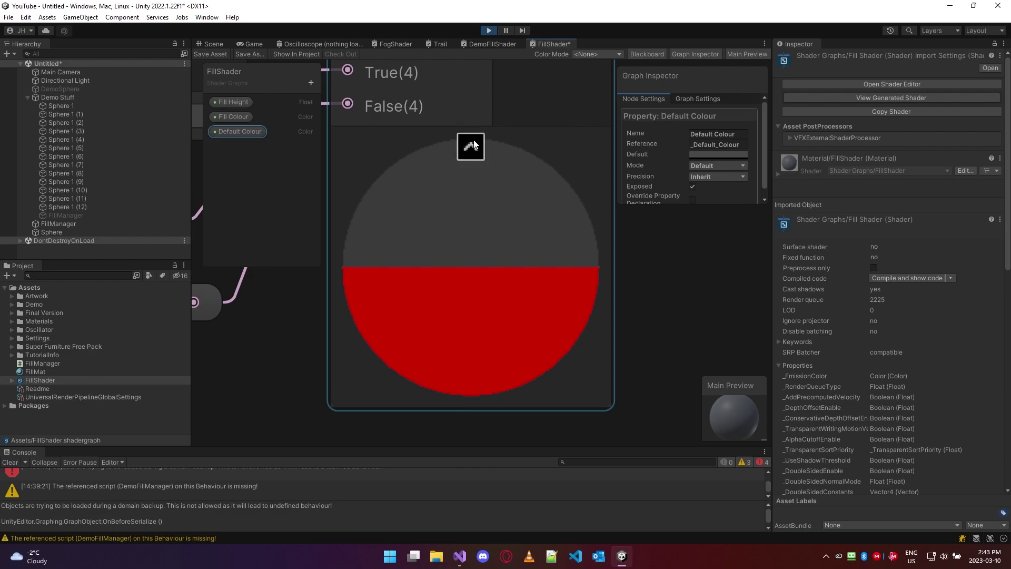
pyautogui.scroll(-5, 534, 234)
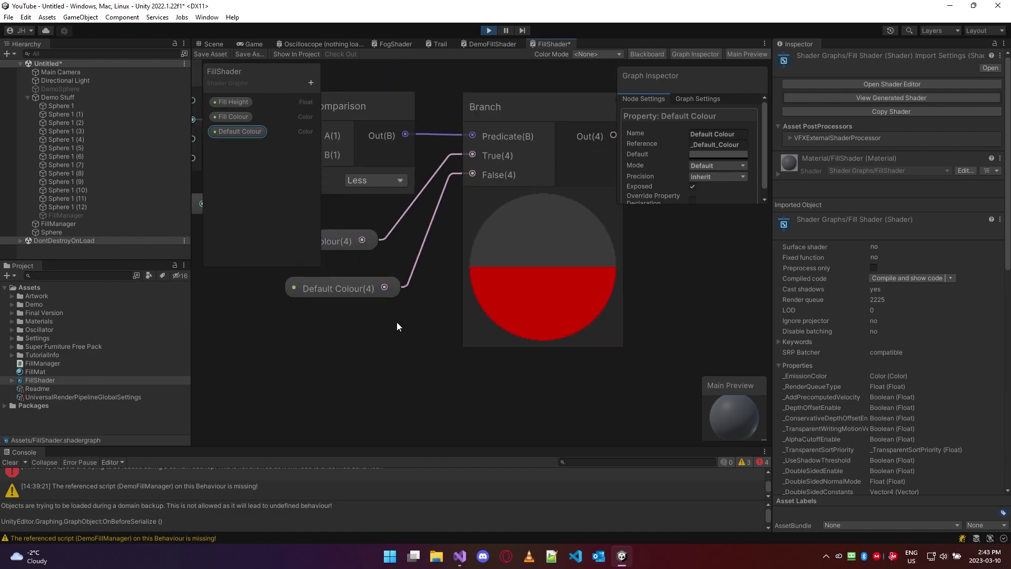
pyautogui.moveTo(397, 324); pyautogui.dragTo(542, 316, button='middle')
pyautogui.scroll(1, 542, 316)
pyautogui.scroll(-3, 528, 292)
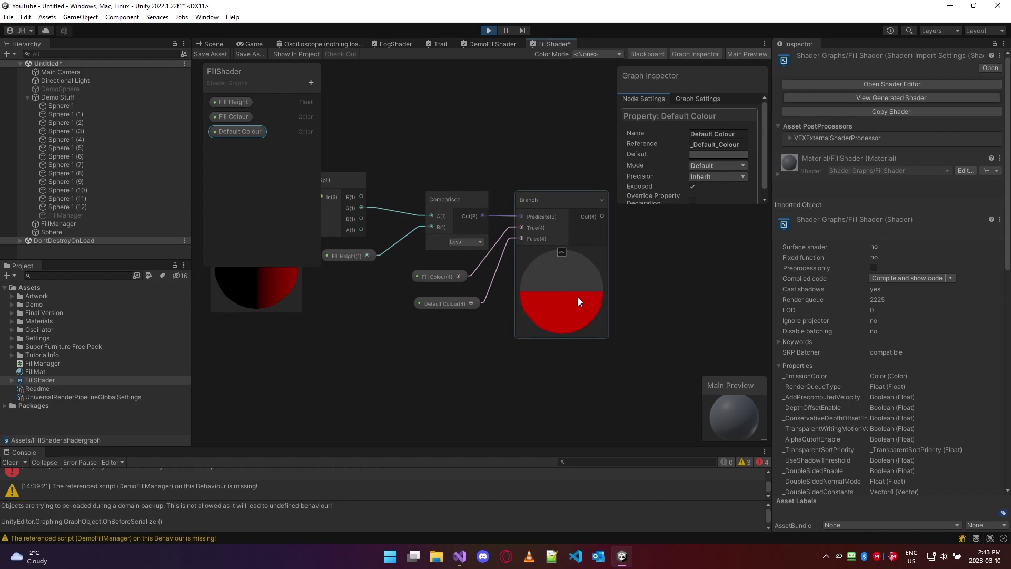
pyautogui.moveTo(643, 275); pyautogui.dragTo(662, 347, button='middle')
# Test the threshold with a temporary Float node, then delete it
pyautogui.click(358, 349)
pyautogui.press('space')
pyautogui.write('float')
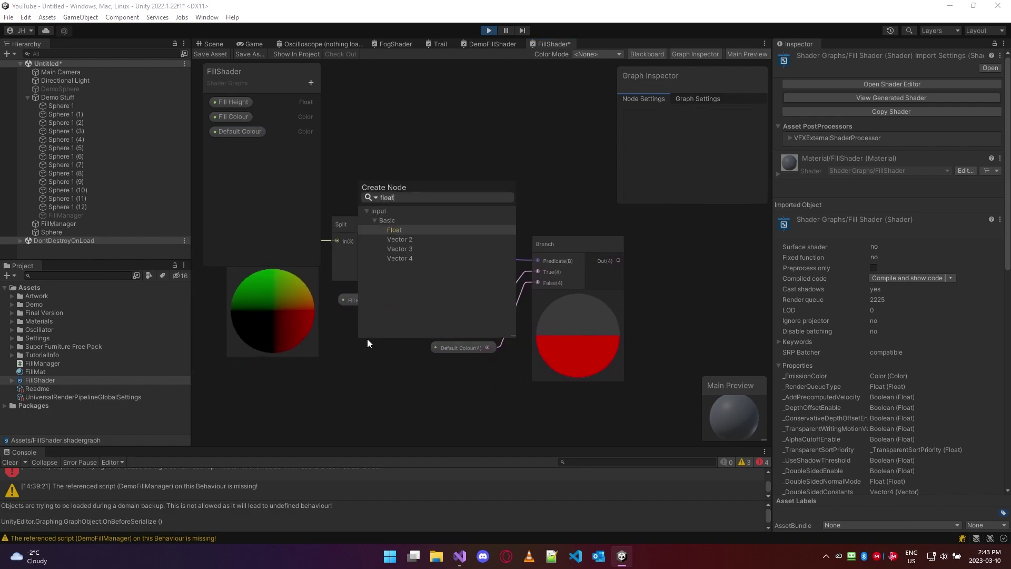
pyautogui.press('Return')
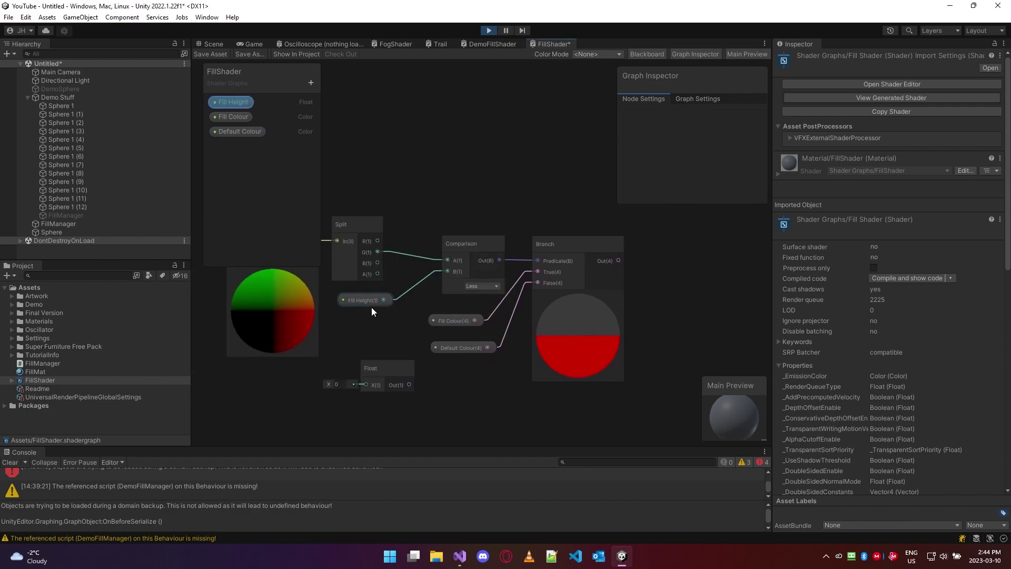
pyautogui.moveTo(384, 363); pyautogui.dragTo(447, 271)
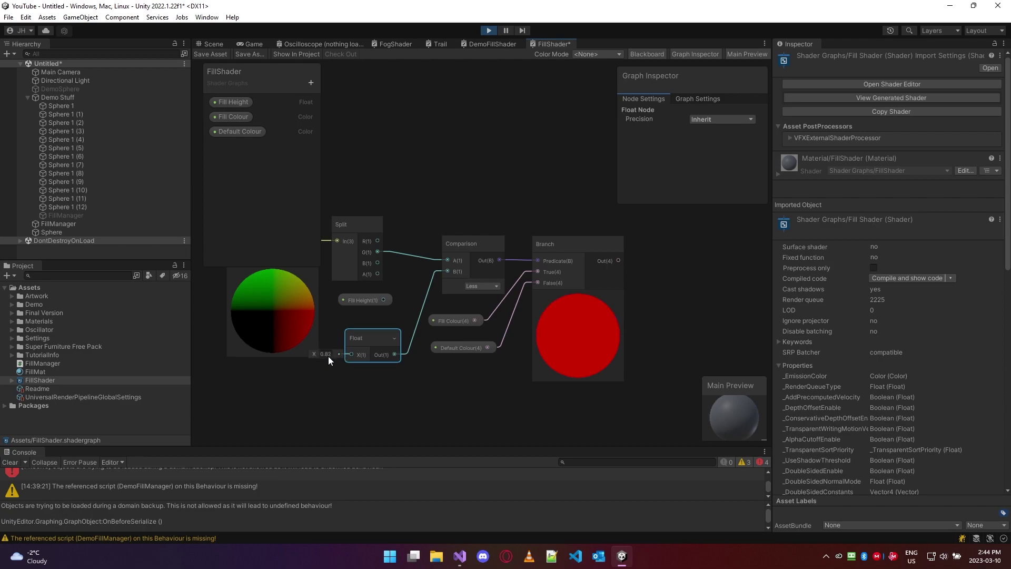
pyautogui.moveTo(329, 356); pyautogui.dragTo(307, 359)
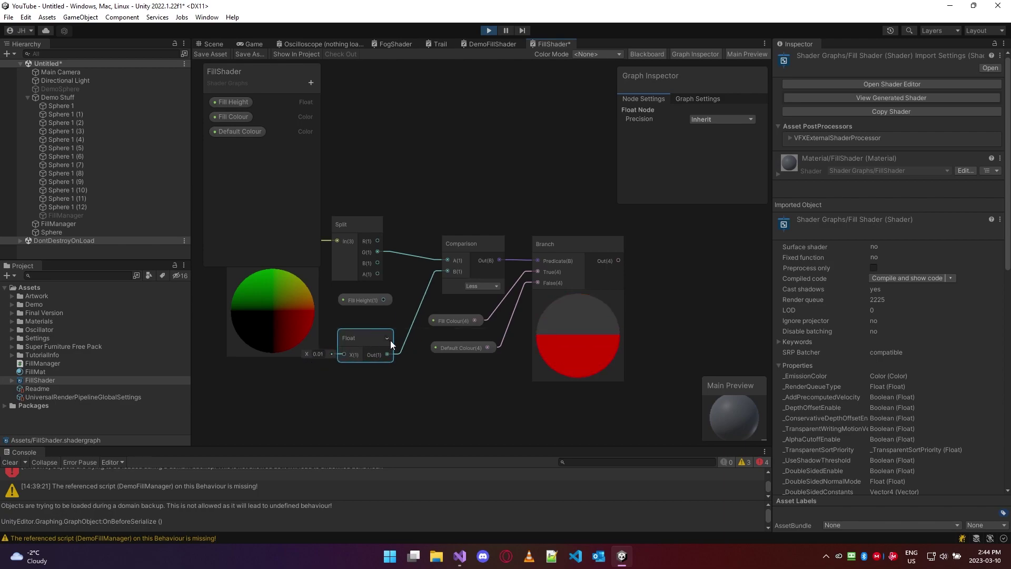
pyautogui.press('Delete')
# Wire Fill Height into Comparison B and the Branch output into Fragment Base Color
pyautogui.moveTo(381, 302); pyautogui.dragTo(472, 274)
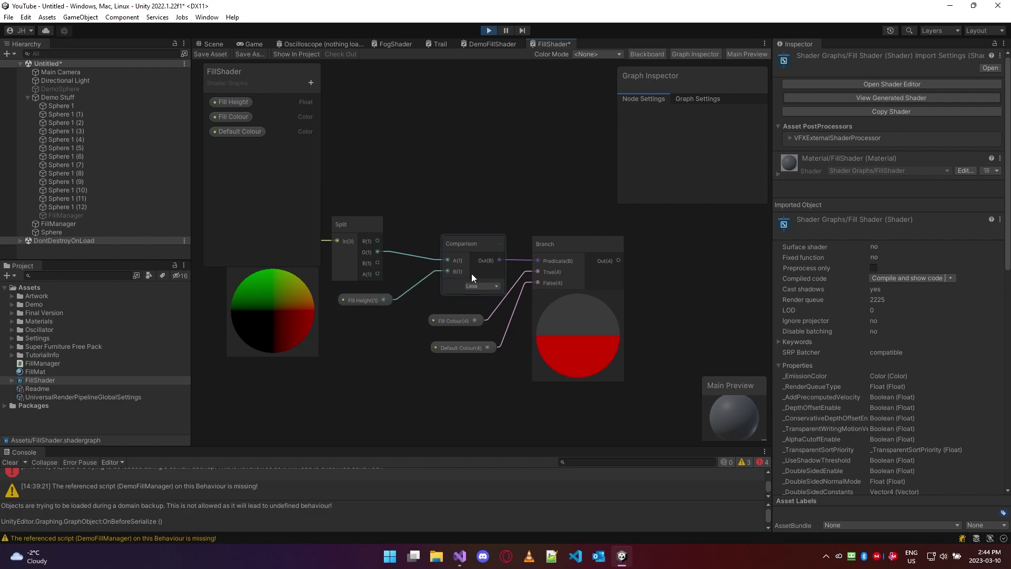
pyautogui.moveTo(614, 295); pyautogui.dragTo(453, 282, button='middle')
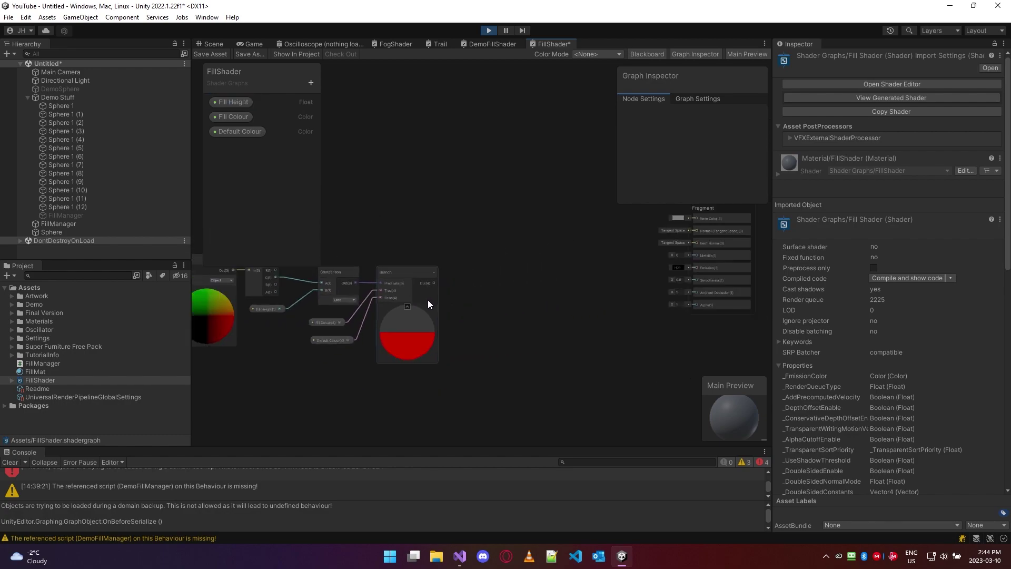
pyautogui.scroll(-3, 434, 285)
pyautogui.moveTo(430, 290); pyautogui.dragTo(601, 247)
pyautogui.scroll(5, 607, 250)
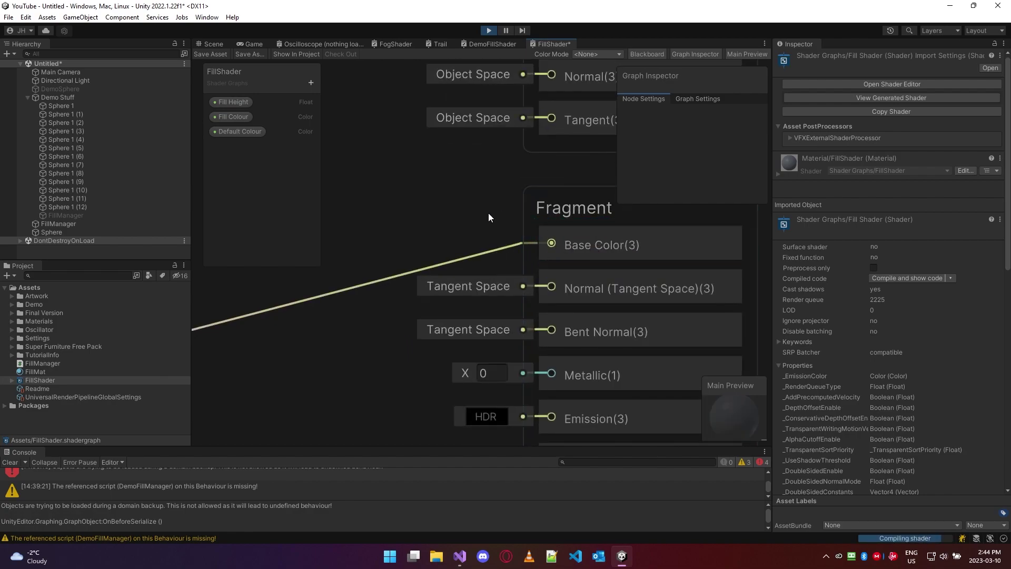
pyautogui.scroll(-4, 497, 218)
# Reframe the graph around the Vertex and Fragment stacks
pyautogui.moveTo(513, 212); pyautogui.dragTo(431, 288, button='middle')
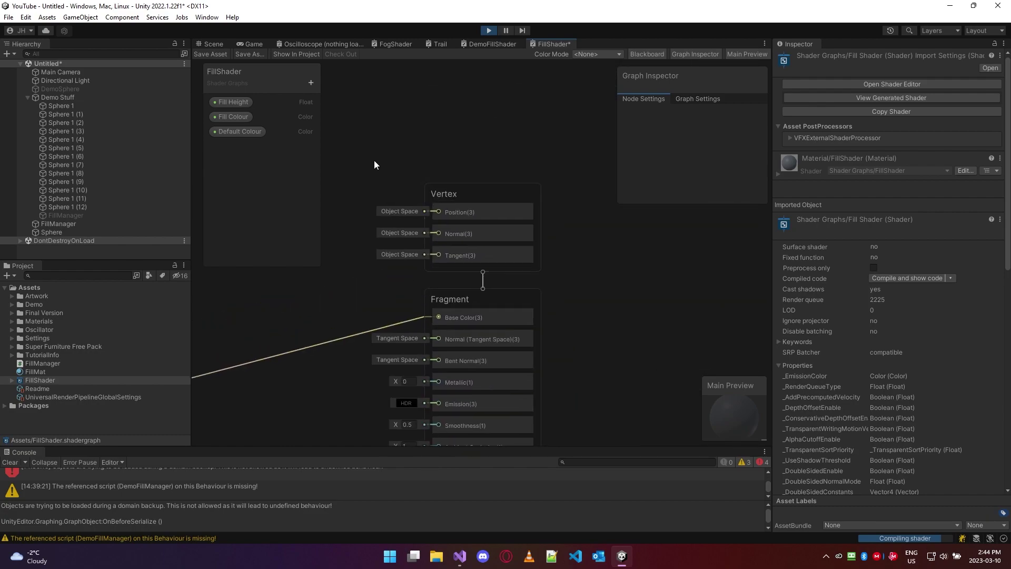
pyautogui.moveTo(565, 261); pyautogui.dragTo(340, 334)
pyautogui.click(570, 324)
pyautogui.moveTo(287, 407); pyautogui.dragTo(412, 327, button='middle')
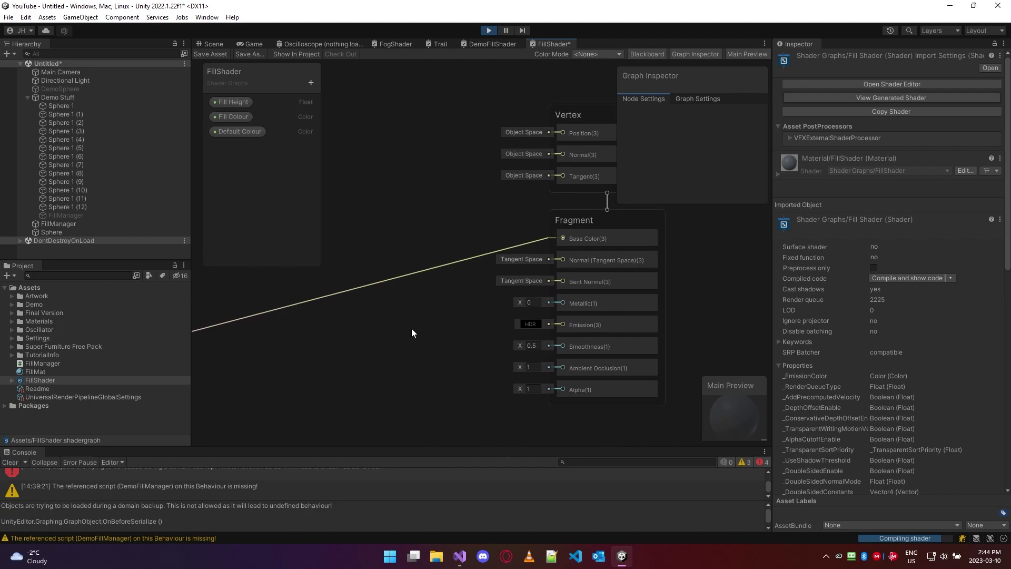
pyautogui.scroll(-2, 416, 316)
pyautogui.moveTo(425, 132); pyautogui.dragTo(422, 390)
pyautogui.click(418, 393)
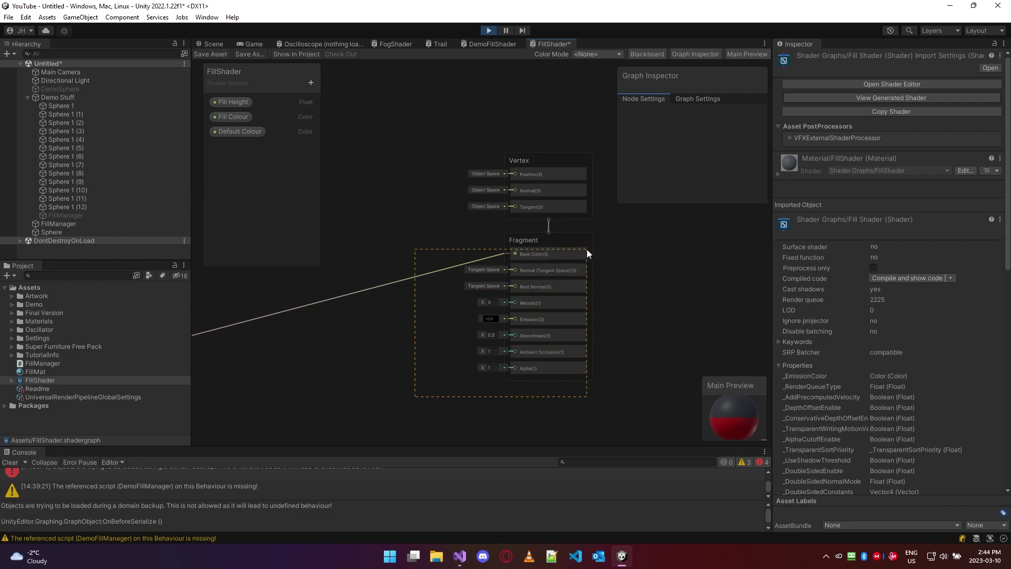
pyautogui.moveTo(618, 229); pyautogui.dragTo(635, 228)
pyautogui.click(630, 225)
pyautogui.moveTo(460, 138); pyautogui.dragTo(459, 138)
pyautogui.click(456, 143)
pyautogui.scroll(-3, 380, 316)
pyautogui.moveTo(373, 324); pyautogui.dragTo(510, 322, button='middle')
pyautogui.scroll(4, 501, 308)
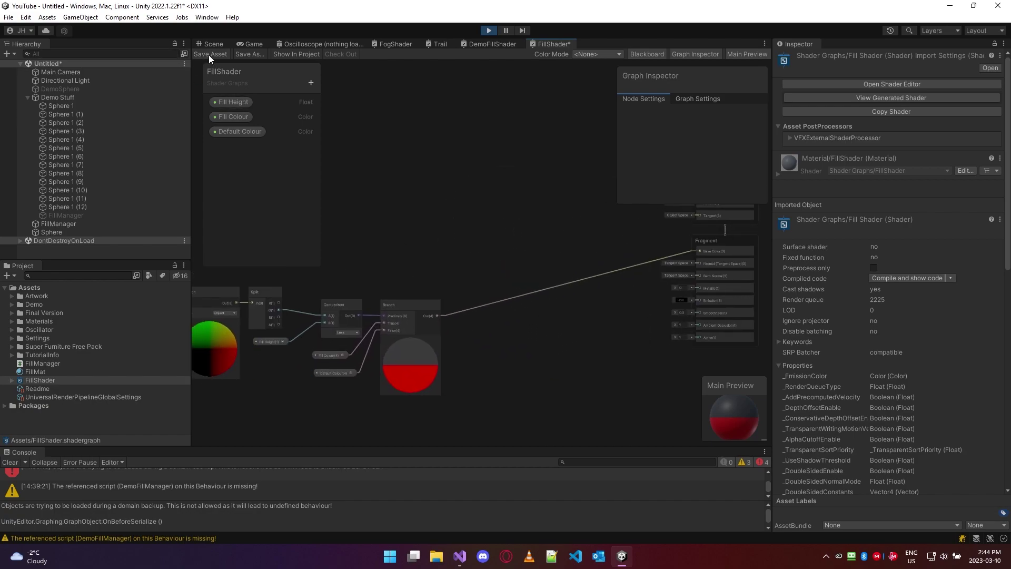
# Switch the Fill Height property to Slider mode with range -0.5 to 0.5, then save the FillShader asset
pyautogui.click(239, 103)
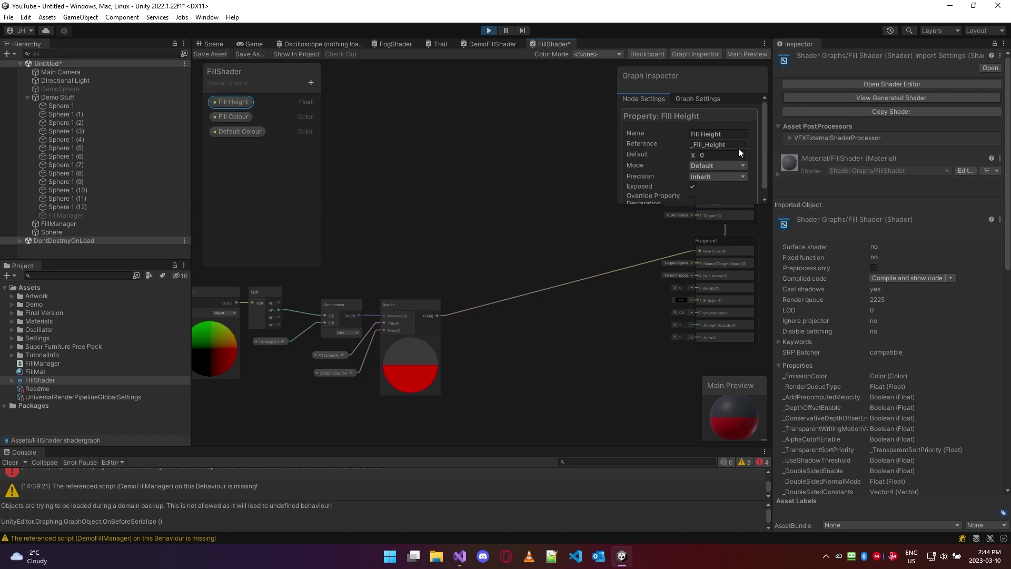
pyautogui.scroll(-1, 698, 148)
pyautogui.click(703, 158)
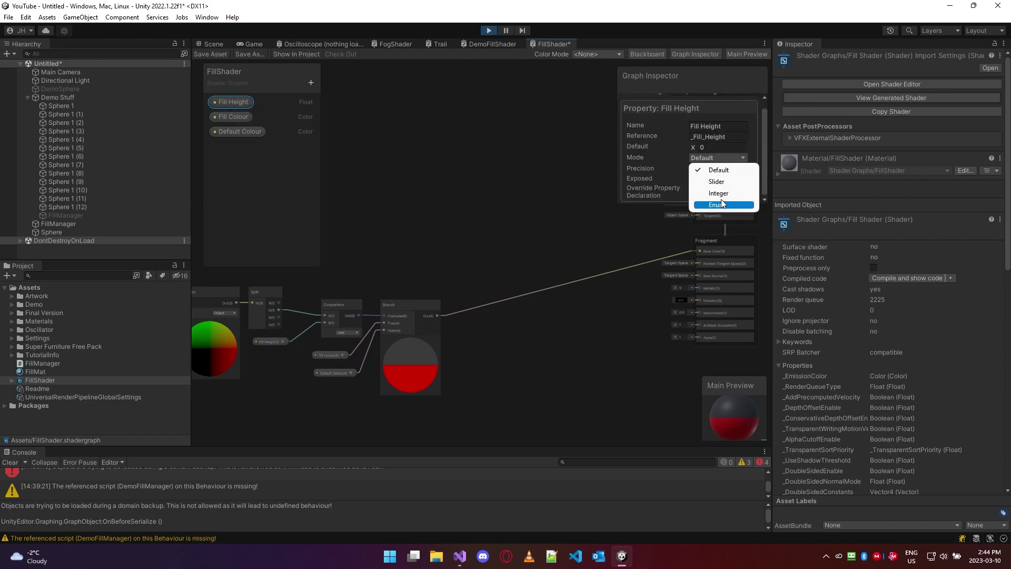
pyautogui.click(726, 181)
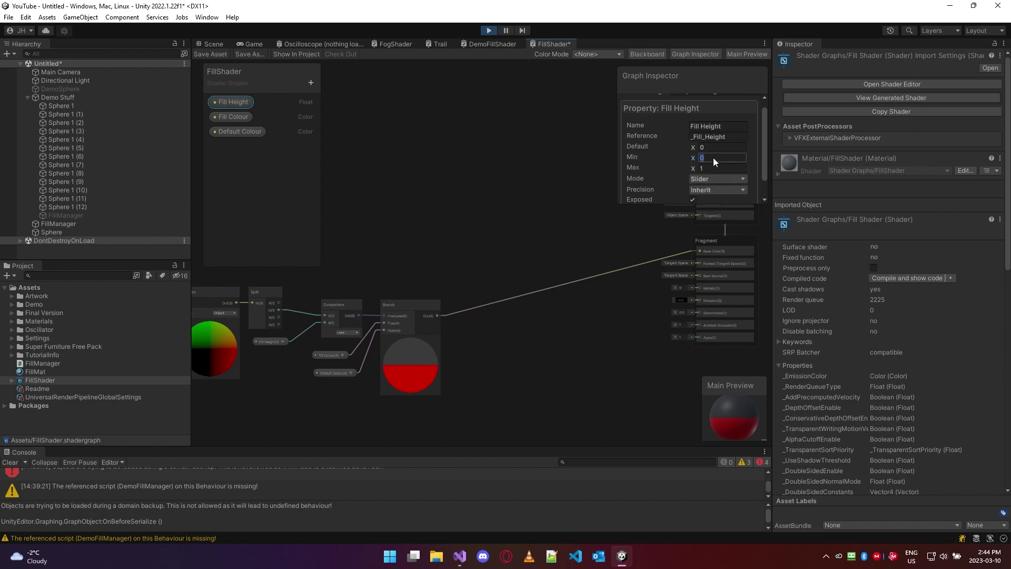
pyautogui.write('-0.5')
pyautogui.click(211, 54)
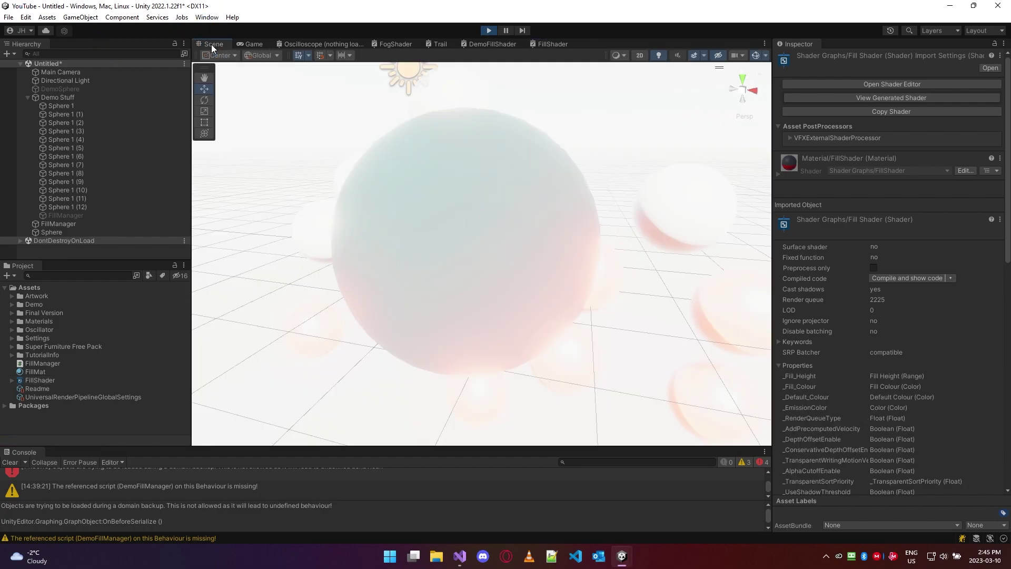
# Stop play mode in the Scene view, fly the camera over the spheres, and restart play
pyautogui.click(211, 44)
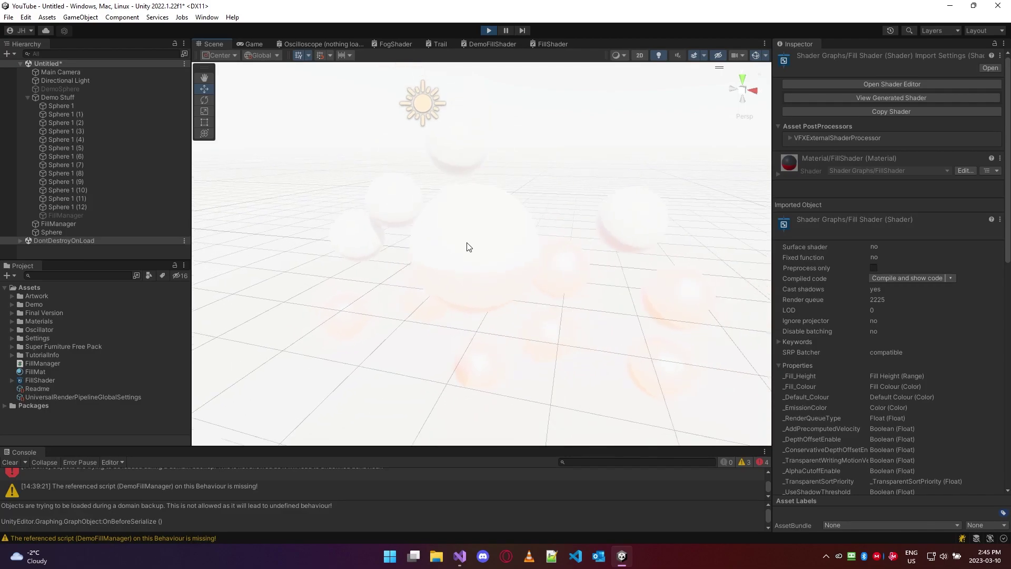
pyautogui.moveTo(477, 284); pyautogui.dragTo(521, 294, button='right')
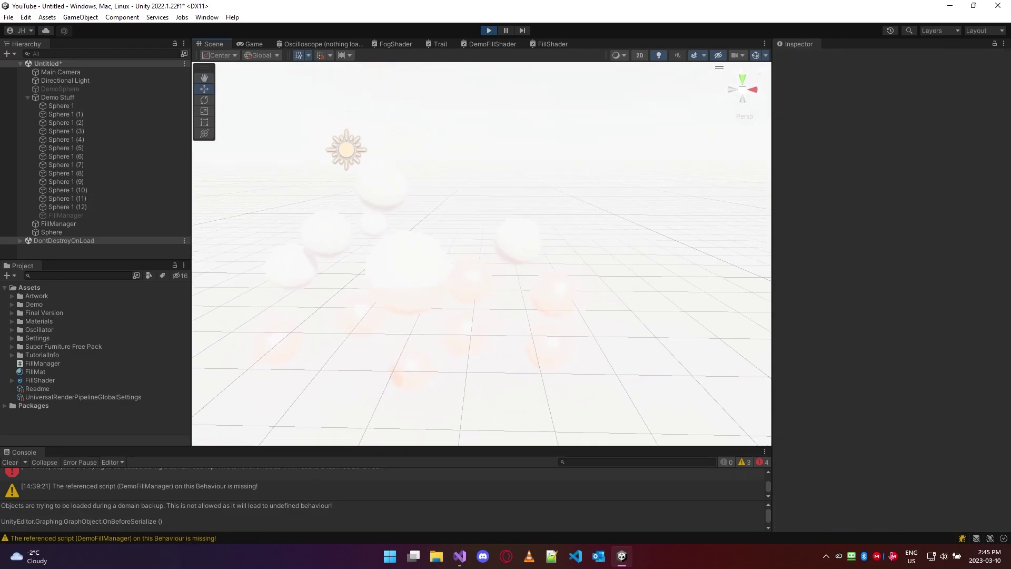
pyautogui.click(489, 30)
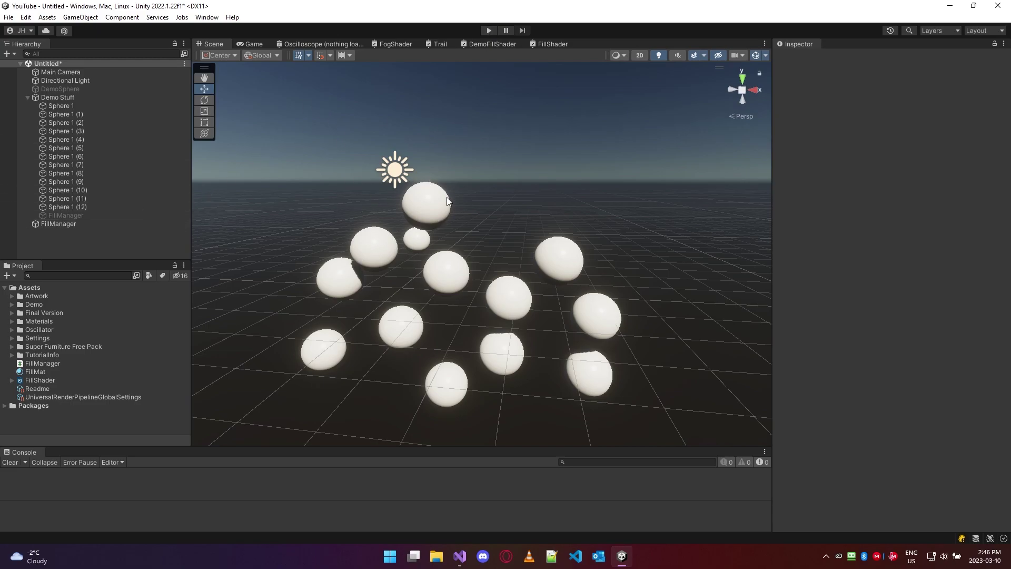
pyautogui.press('w')
pyautogui.moveTo(446, 197); pyautogui.dragTo(463, 214, button='right')
pyautogui.press('s')
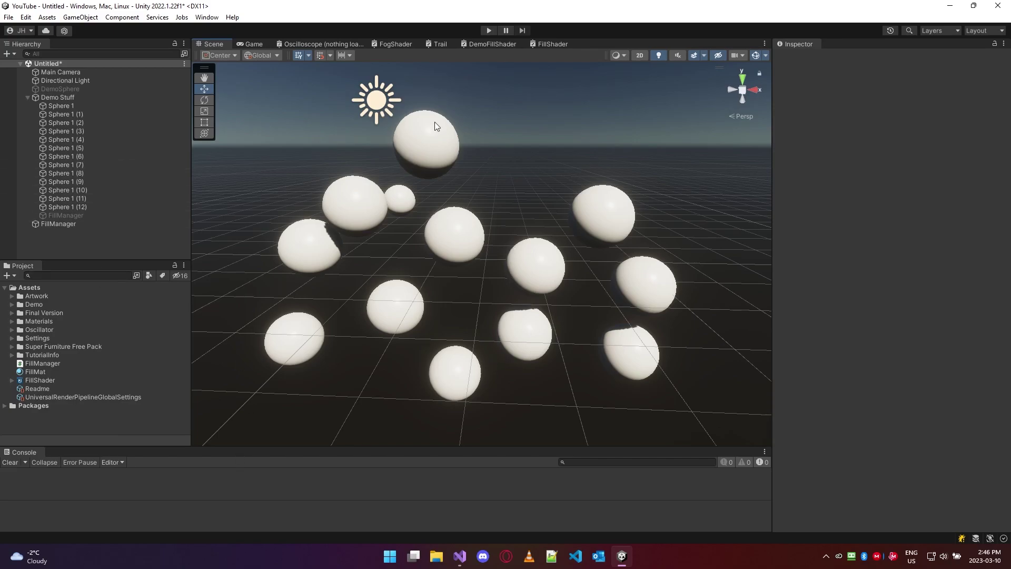
pyautogui.click(487, 31)
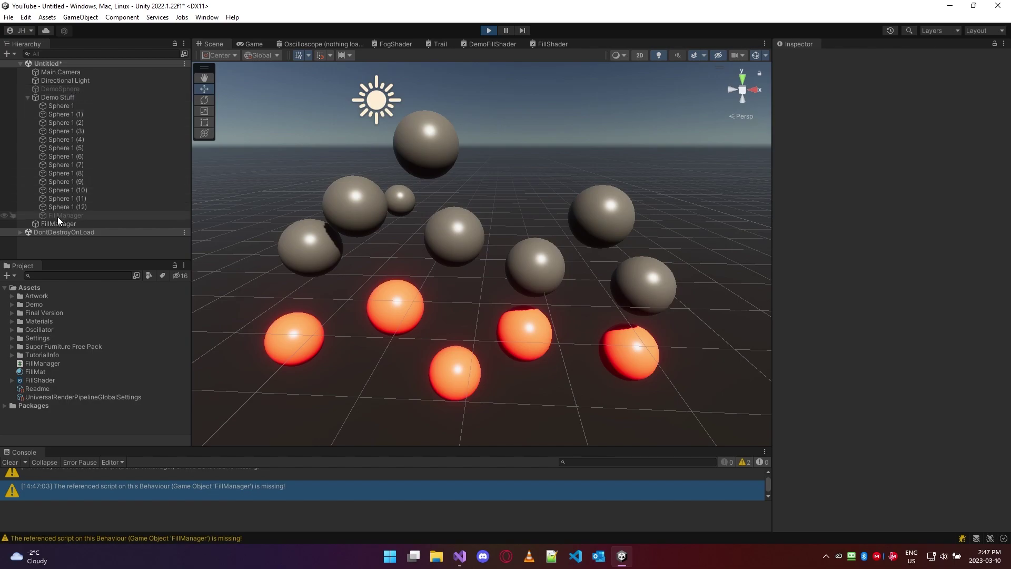
# Select Sphere 1 (12) under the Demo Stuff group and frame it in the Scene view
pyautogui.click(27, 97)
pyautogui.click(31, 98)
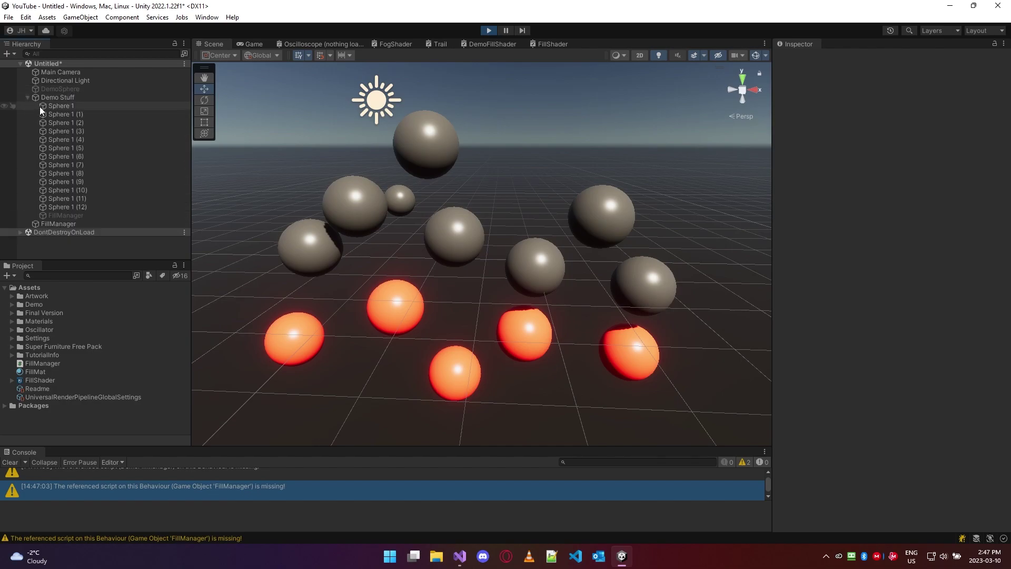
pyautogui.click(80, 207)
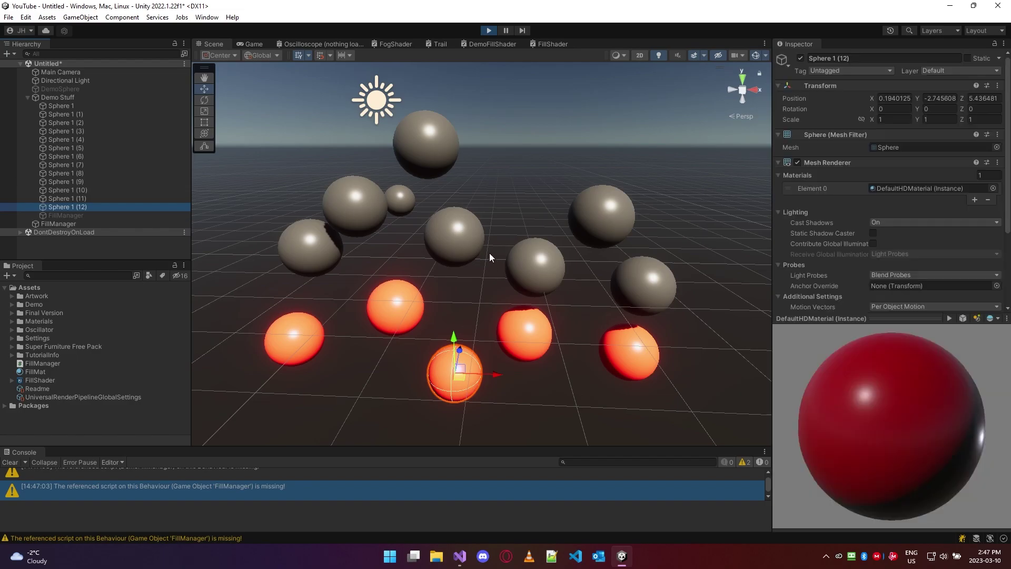
pyautogui.press('f')
pyautogui.scroll(-5, 524, 262)
pyautogui.keyDown('alt'); pyautogui.moveTo(524, 262); pyautogui.dragTo(553, 260); pyautogui.keyUp('alt')
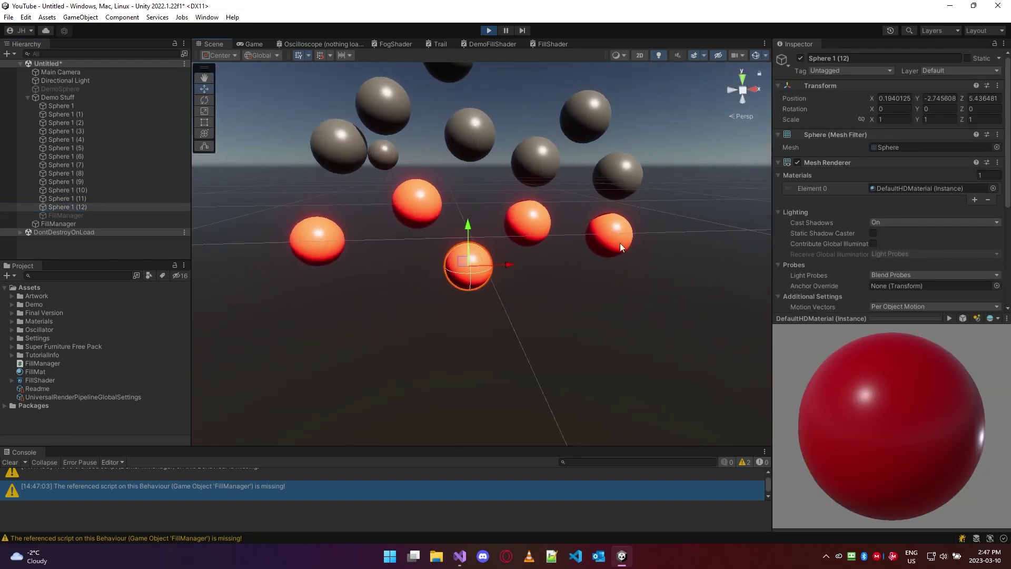
pyautogui.scroll(-5, 928, 241)
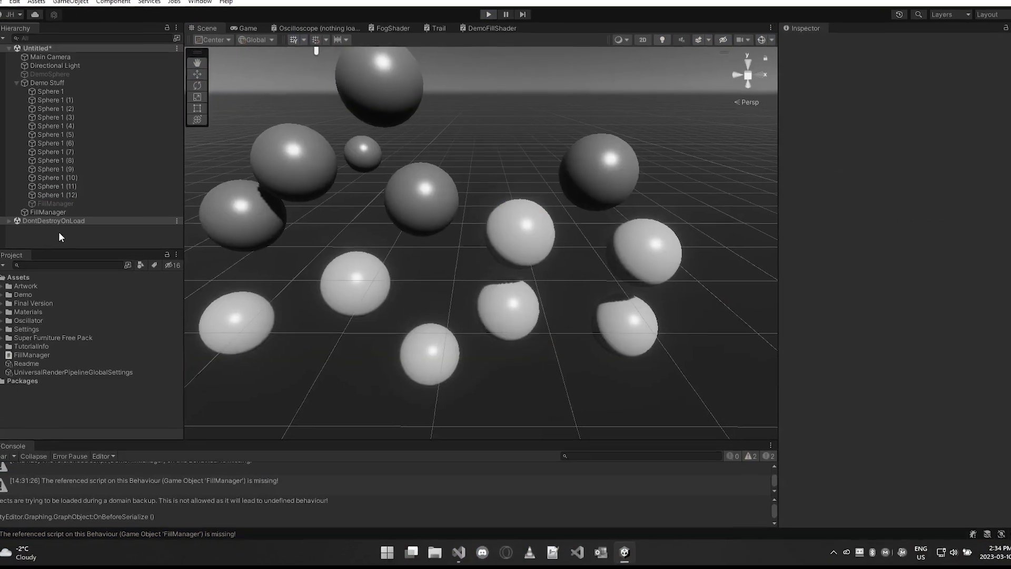
pyautogui.rightClick(59, 237)
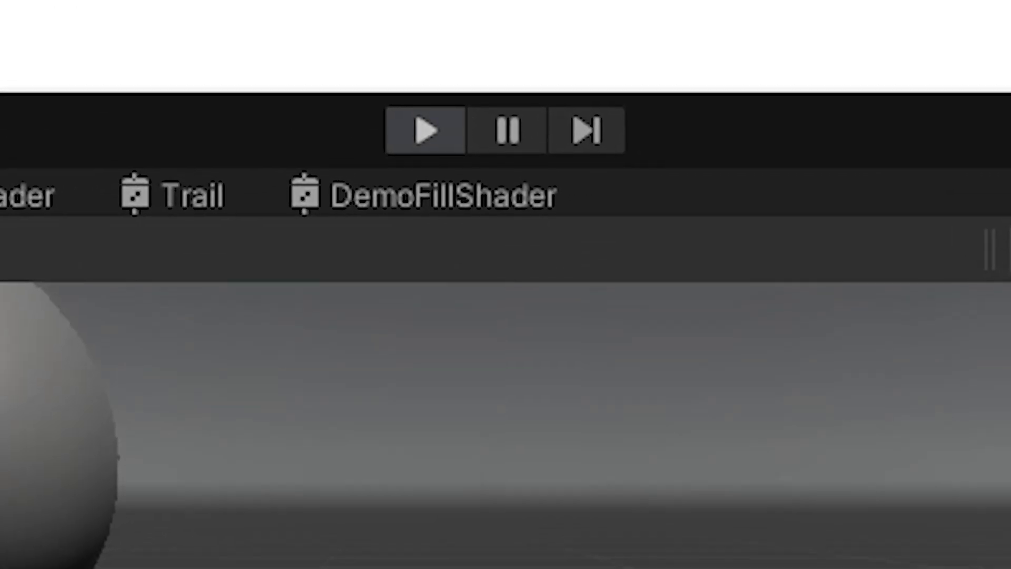
# Run the scene, frame Sphere 1 (4), and drop FillMat onto it
pyautogui.click(461, 64)
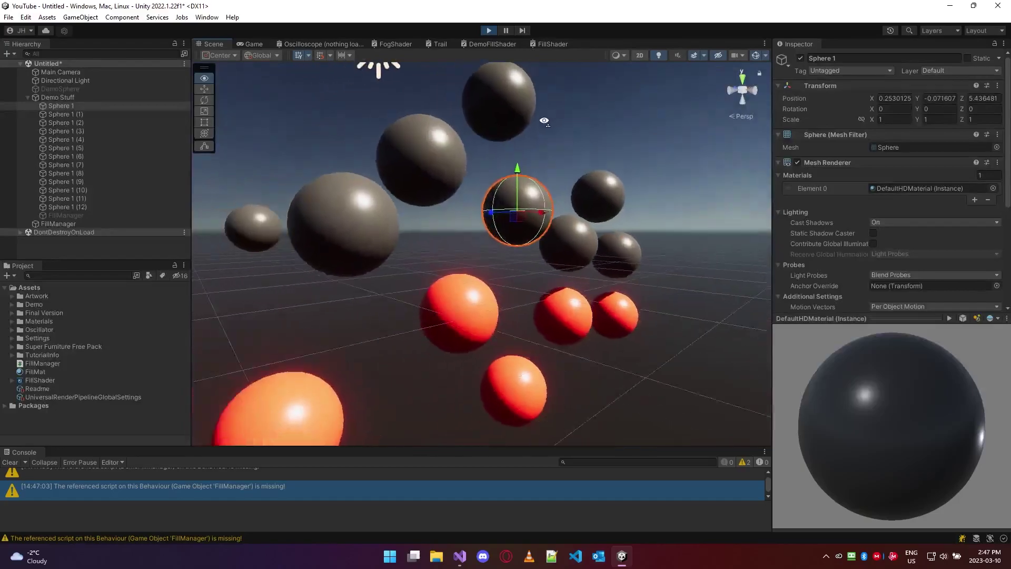
pyautogui.click(396, 216)
pyautogui.press('f')
pyautogui.keyDown('alt'); pyautogui.moveTo(345, 198); pyautogui.dragTo(758, 215); pyautogui.keyUp('alt')
pyautogui.scroll(-5, 911, 300)
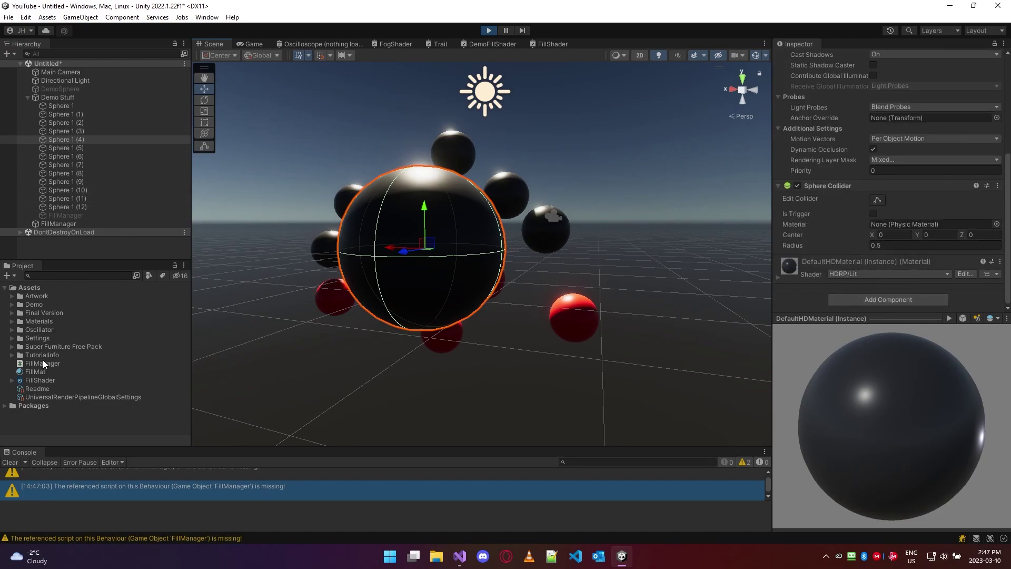
pyautogui.press('f')
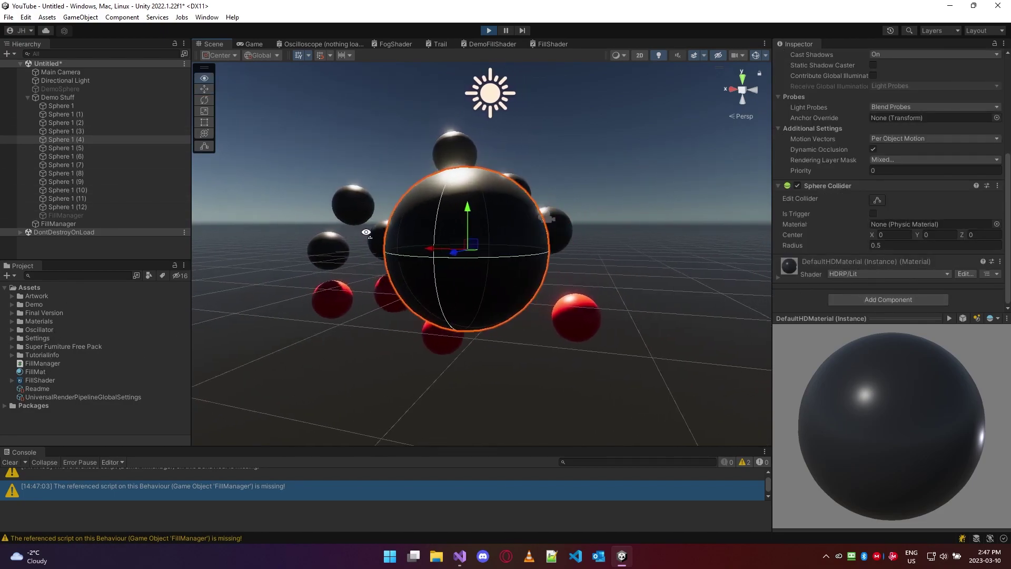
pyautogui.moveTo(48, 368); pyautogui.dragTo(393, 237)
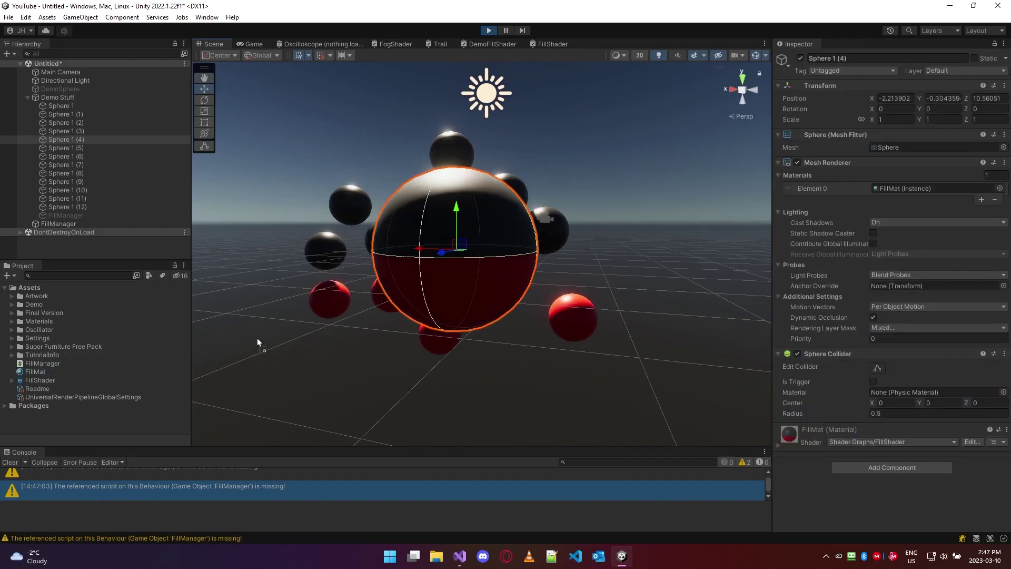
pyautogui.scroll(-5, 906, 210)
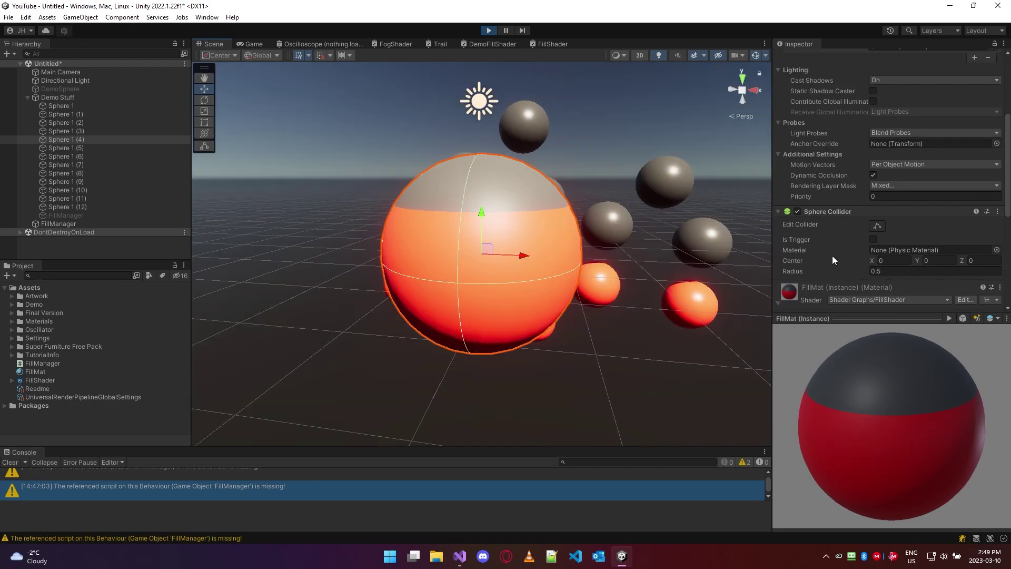
# Slide the material's Fill Height down to -0.5, then up to 0.5
pyautogui.scroll(-1, 834, 249)
pyautogui.scroll(-5, 823, 249)
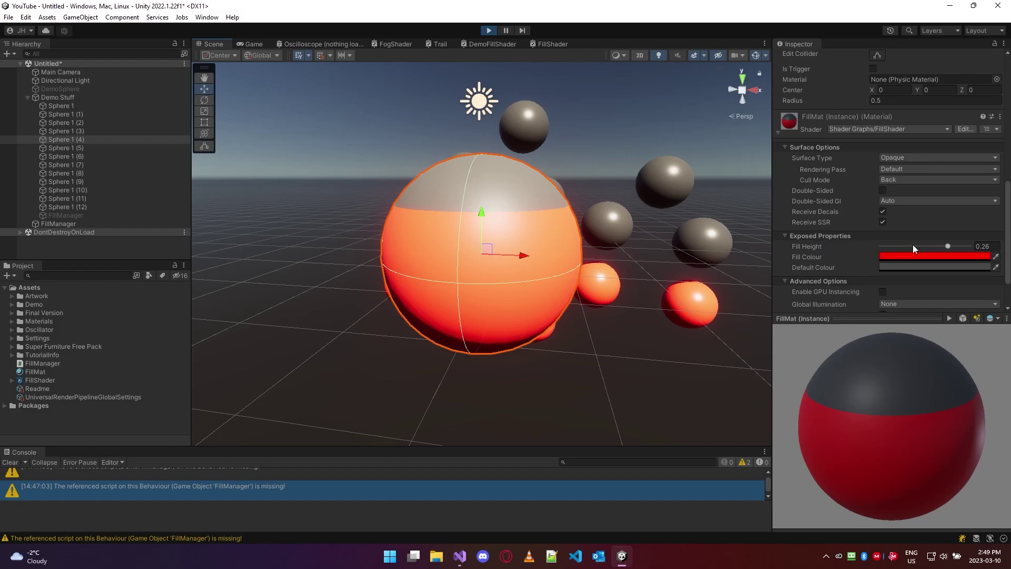
pyautogui.moveTo(948, 246); pyautogui.dragTo(856, 240)
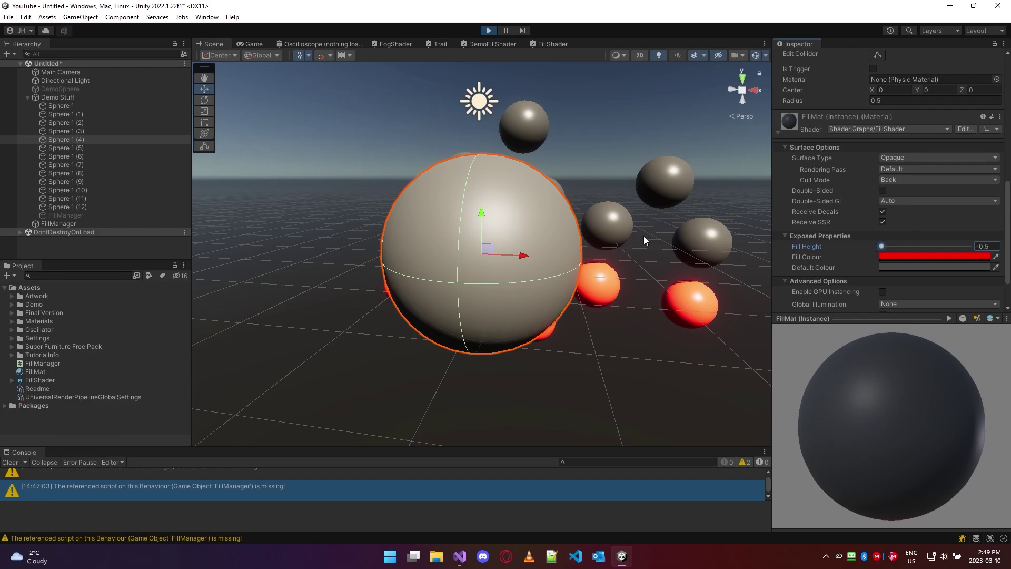
pyautogui.moveTo(881, 246); pyautogui.dragTo(998, 248)
# Orbit around the orange sphere and move it down and back up along Y
pyautogui.moveTo(467, 199)
pyautogui.mouseDown(button='right')
pyautogui.moveTo(474, 206)
pyautogui.moveTo(463, 209)
pyautogui.mouseUp(button='right')
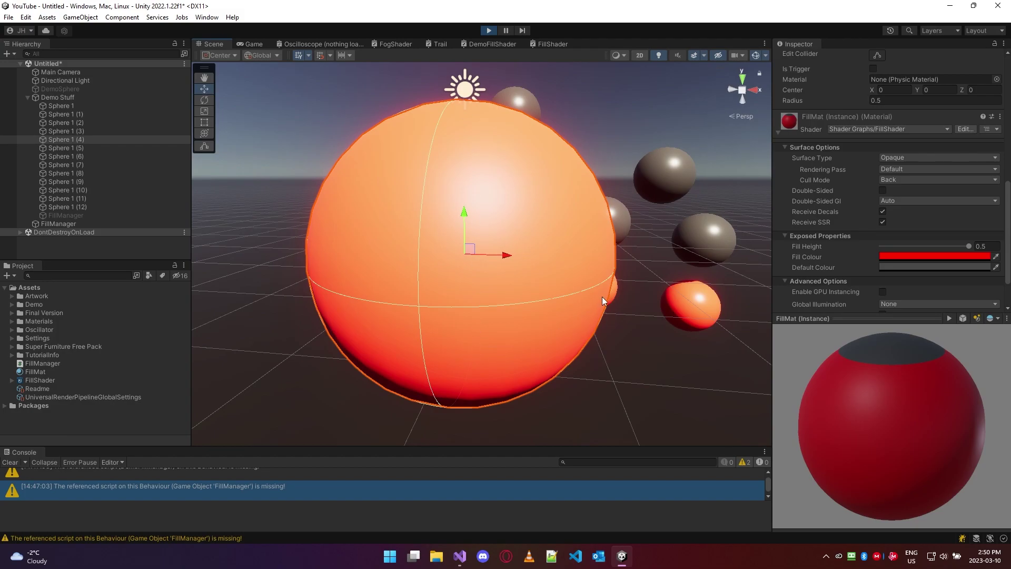
pyautogui.keyDown('alt'); pyautogui.moveTo(601, 296); pyautogui.dragTo(518, 364); pyautogui.keyUp('alt')
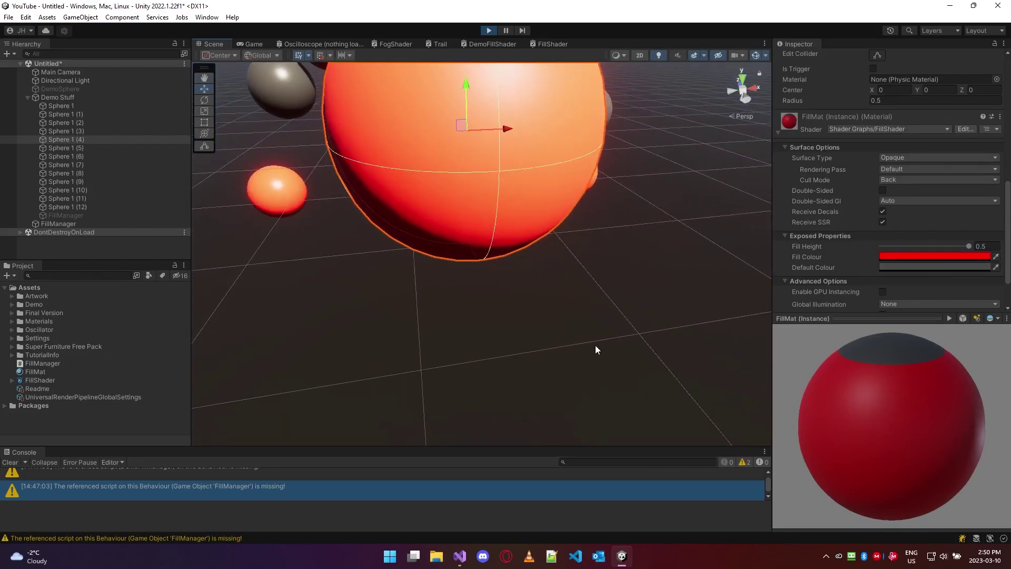
pyautogui.keyDown('alt'); pyautogui.moveTo(595, 346); pyautogui.dragTo(620, 254); pyautogui.keyUp('alt')
pyautogui.scroll(-3, 621, 255)
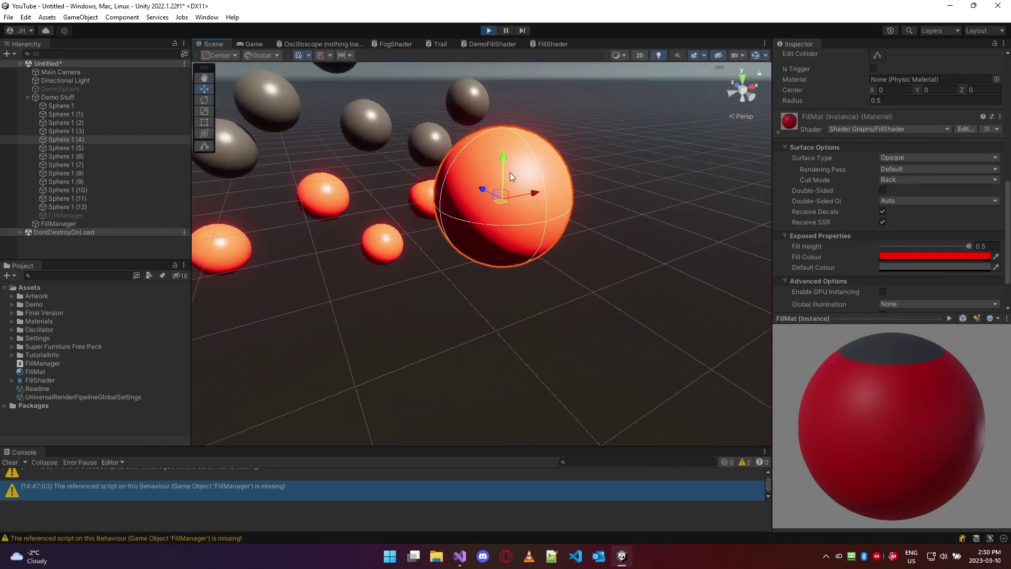
pyautogui.moveTo(504, 159); pyautogui.dragTo(197, 305)
pyautogui.scroll(-3, 356, 299)
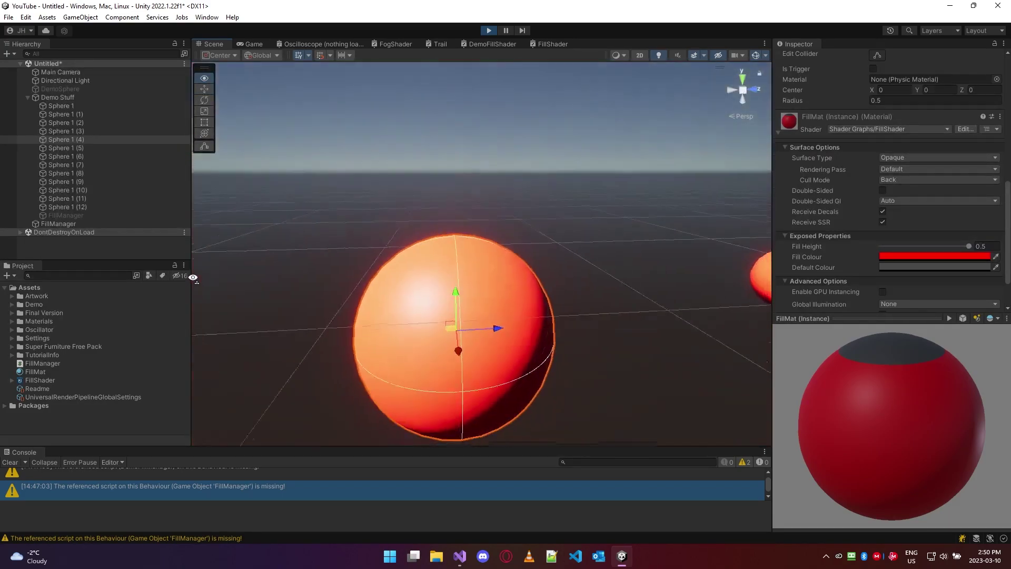
pyautogui.moveTo(454, 299); pyautogui.dragTo(685, 302)
pyautogui.scroll(4, 425, 300)
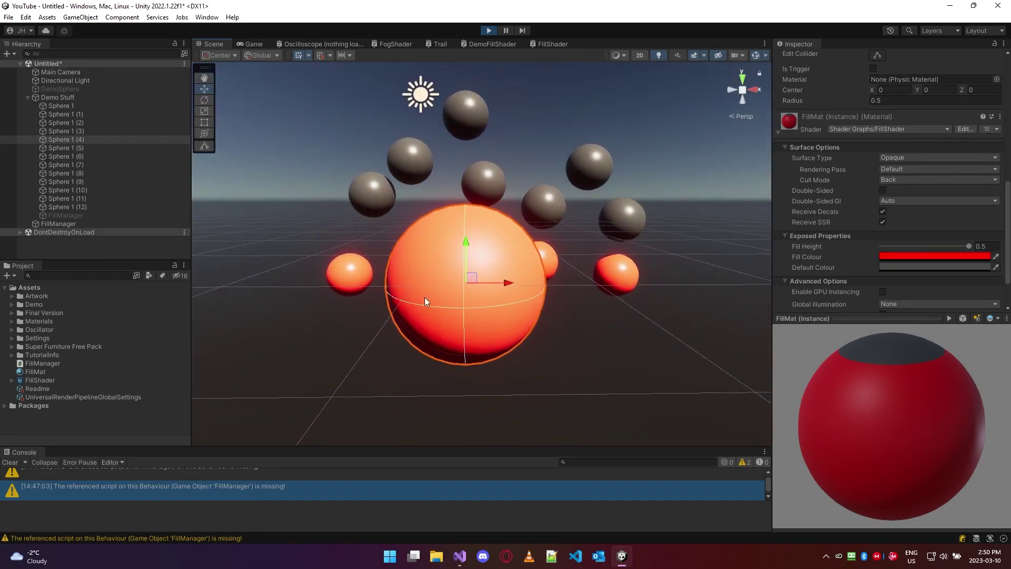
pyautogui.keyDown('alt'); pyautogui.moveTo(524, 289); pyautogui.dragTo(293, 286); pyautogui.keyUp('alt')
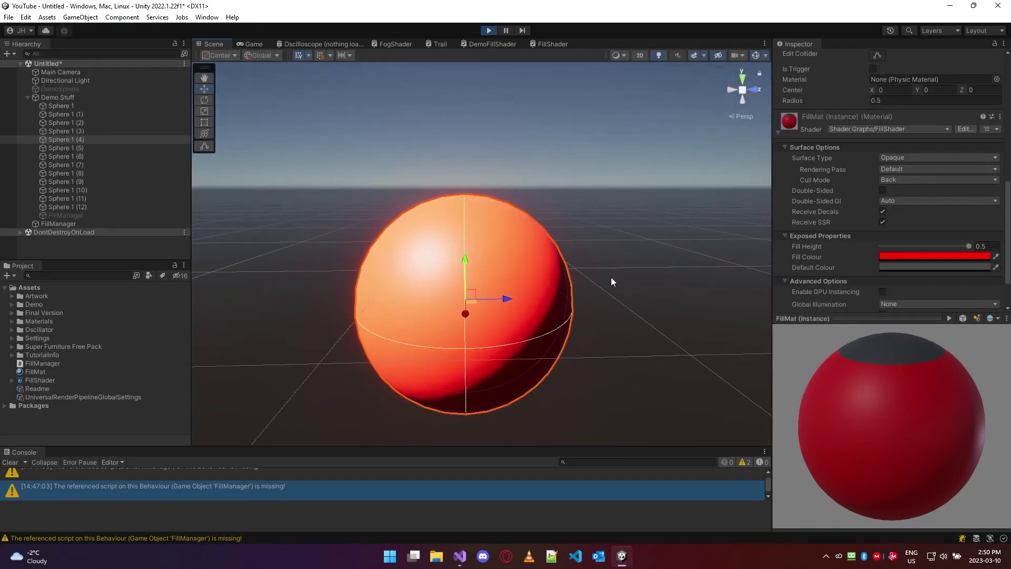
pyautogui.keyDown('alt'); pyautogui.moveTo(526, 291); pyautogui.dragTo(561, 280); pyautogui.keyUp('alt')
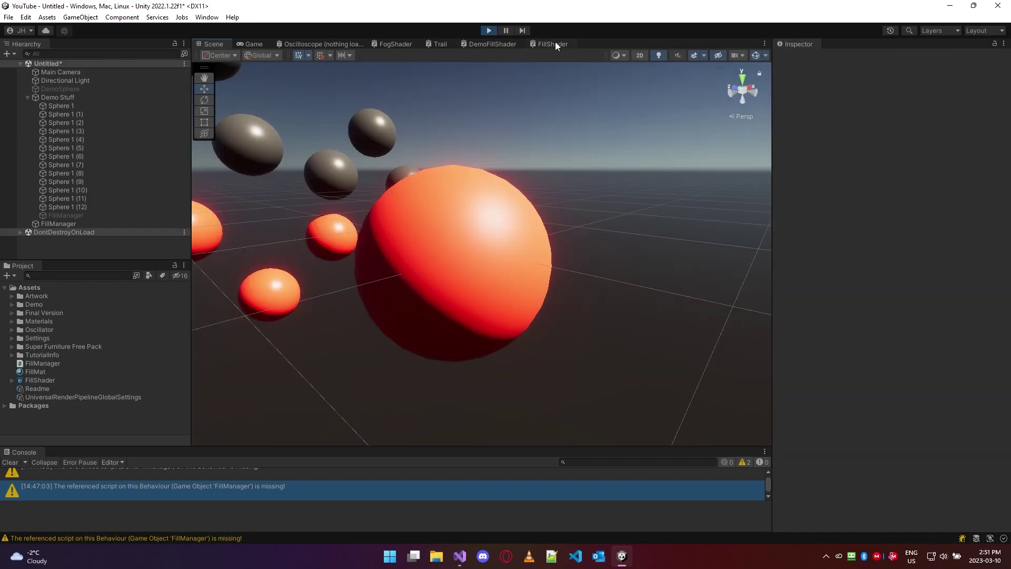
# Return to the FillShader graph and frame the Position, Split, Comparison and Branch nodes
pyautogui.click(555, 44)
pyautogui.moveTo(366, 225); pyautogui.dragTo(537, 190, button='middle')
pyautogui.scroll(5, 537, 189)
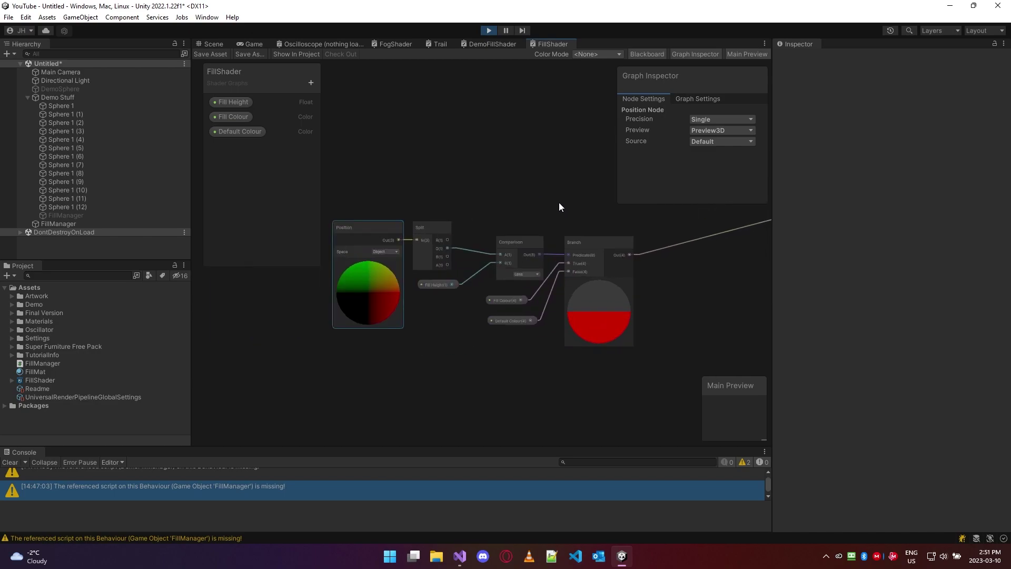
pyautogui.scroll(-2, 544, 203)
pyautogui.scroll(-2, 499, 210)
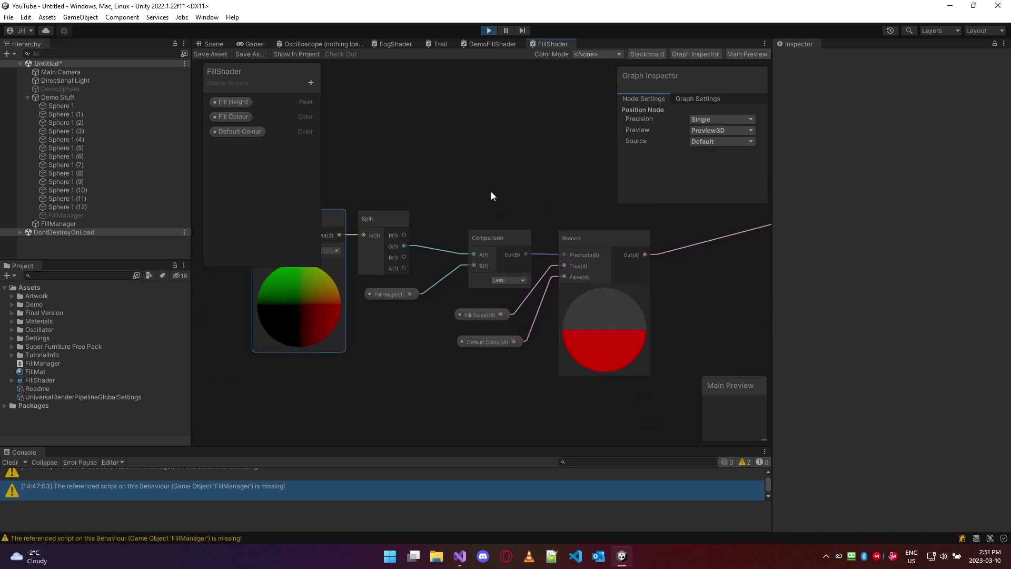
pyautogui.moveTo(491, 191); pyautogui.dragTo(567, 203, button='middle')
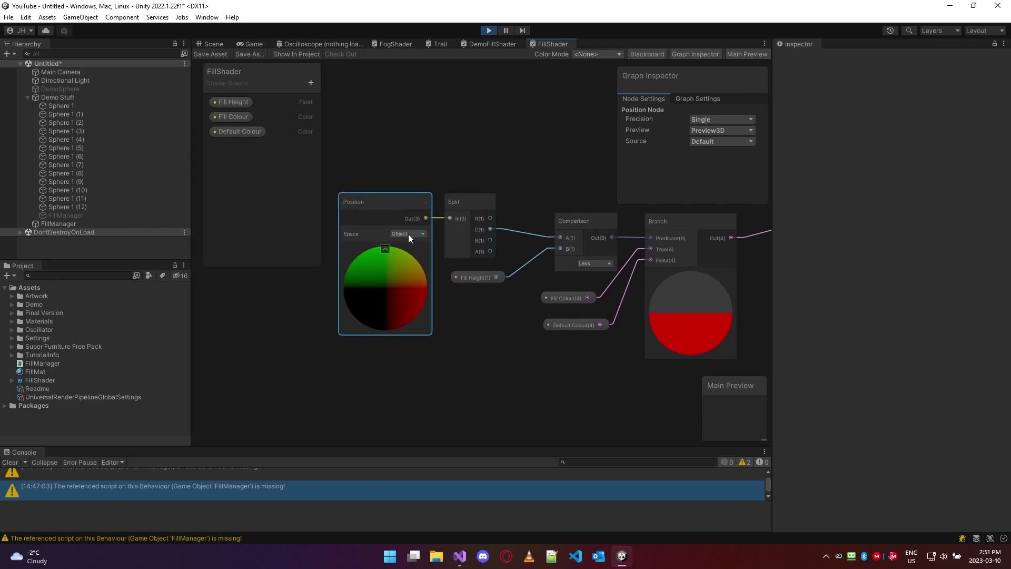
pyautogui.click(570, 179)
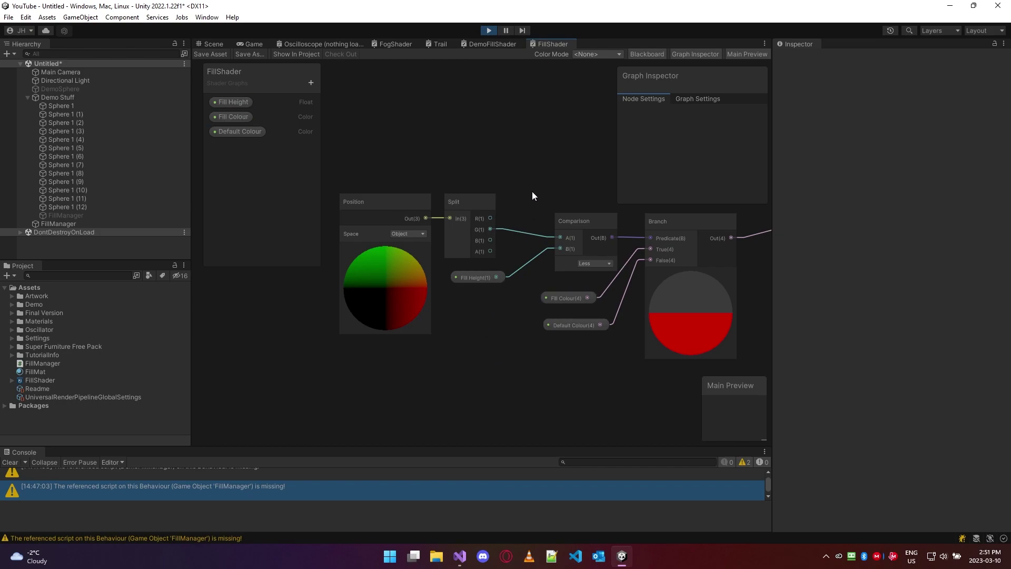
pyautogui.click(459, 556)
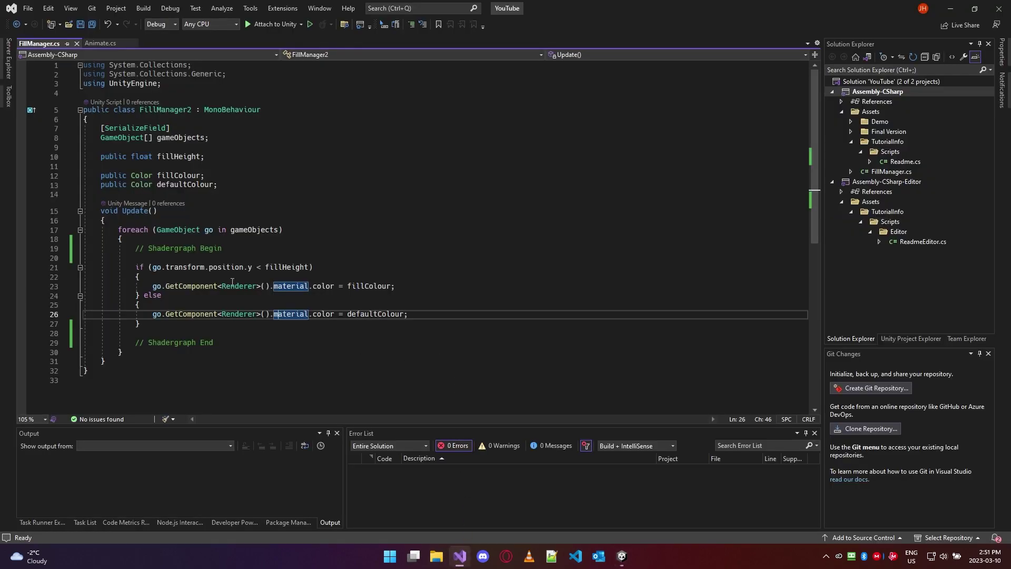
pyautogui.click(156, 266)
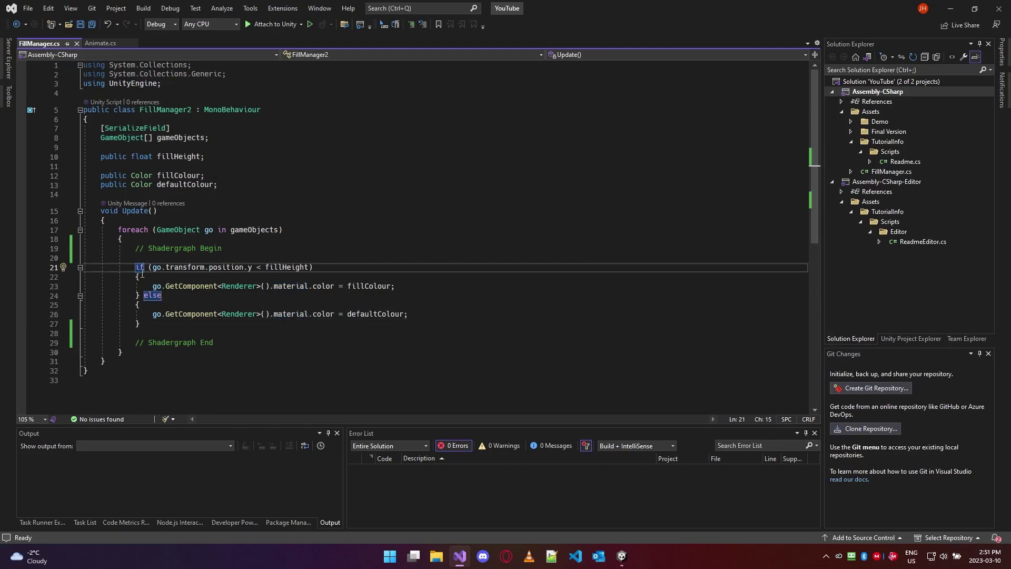
pyautogui.moveTo(135, 267); pyautogui.dragTo(140, 324)
pyautogui.click(213, 328)
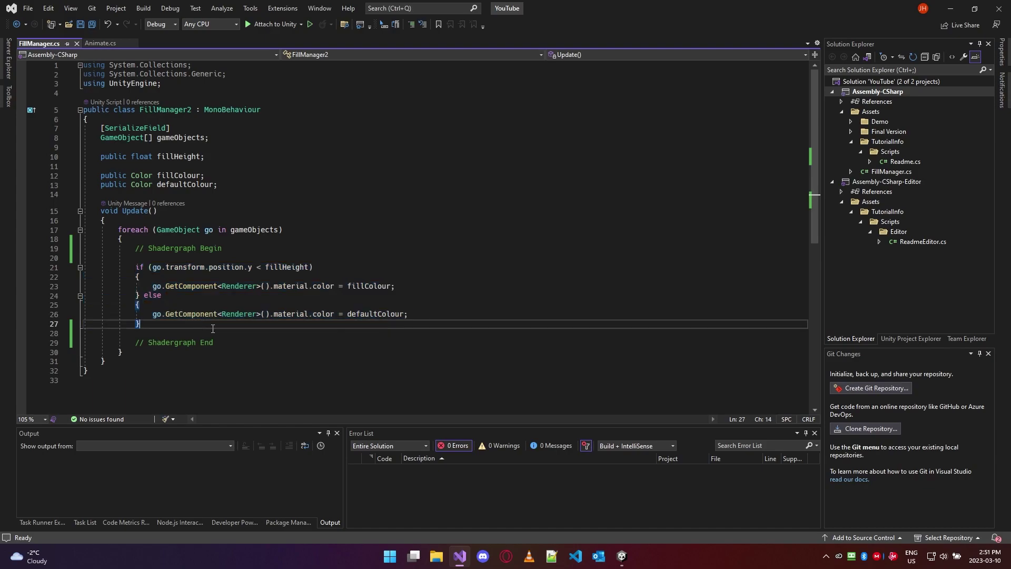
pyautogui.moveTo(213, 329); pyautogui.dragTo(136, 267)
pyautogui.click(136, 267)
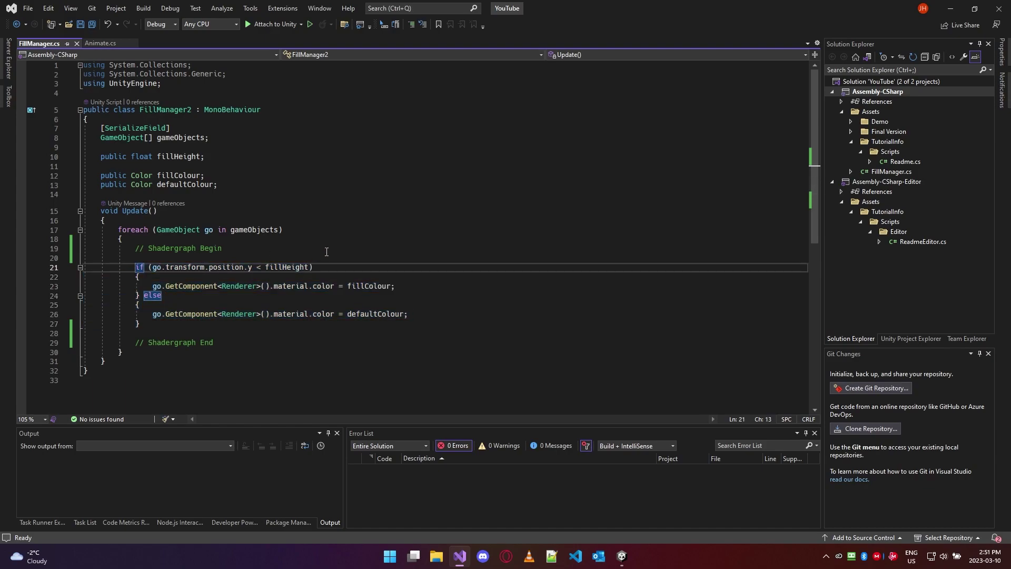
pyautogui.click(282, 329)
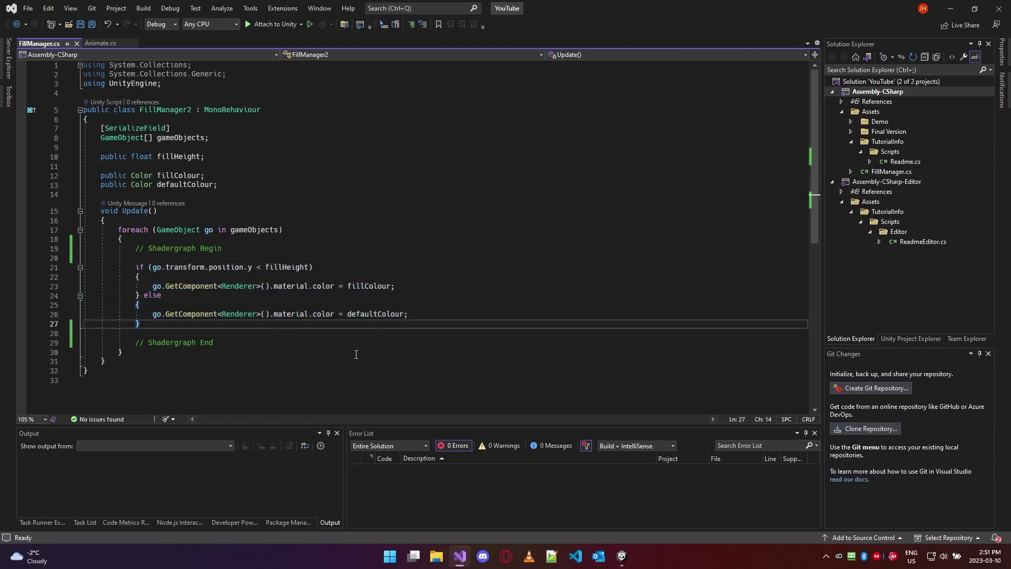